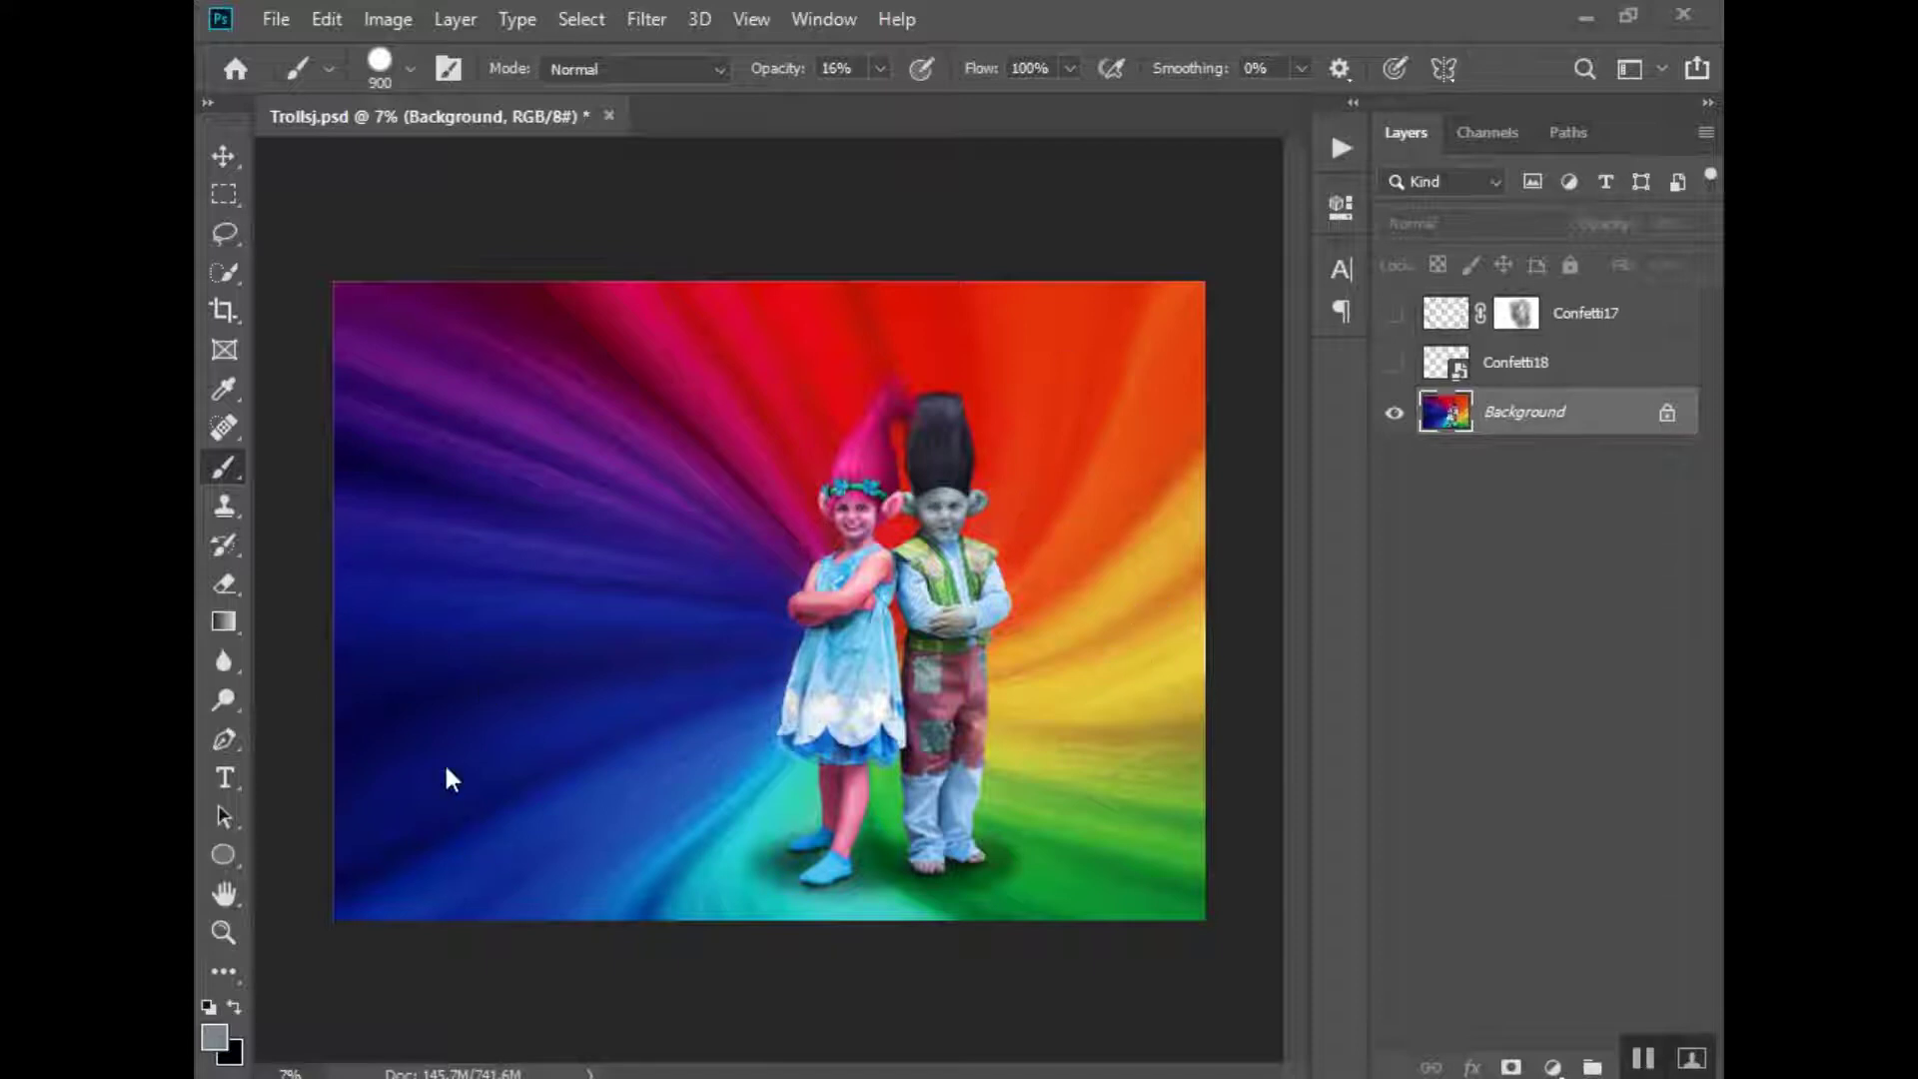
Start Place Embedded and select Confetti09 in the Confetti Overlays folder
click(286, 20)
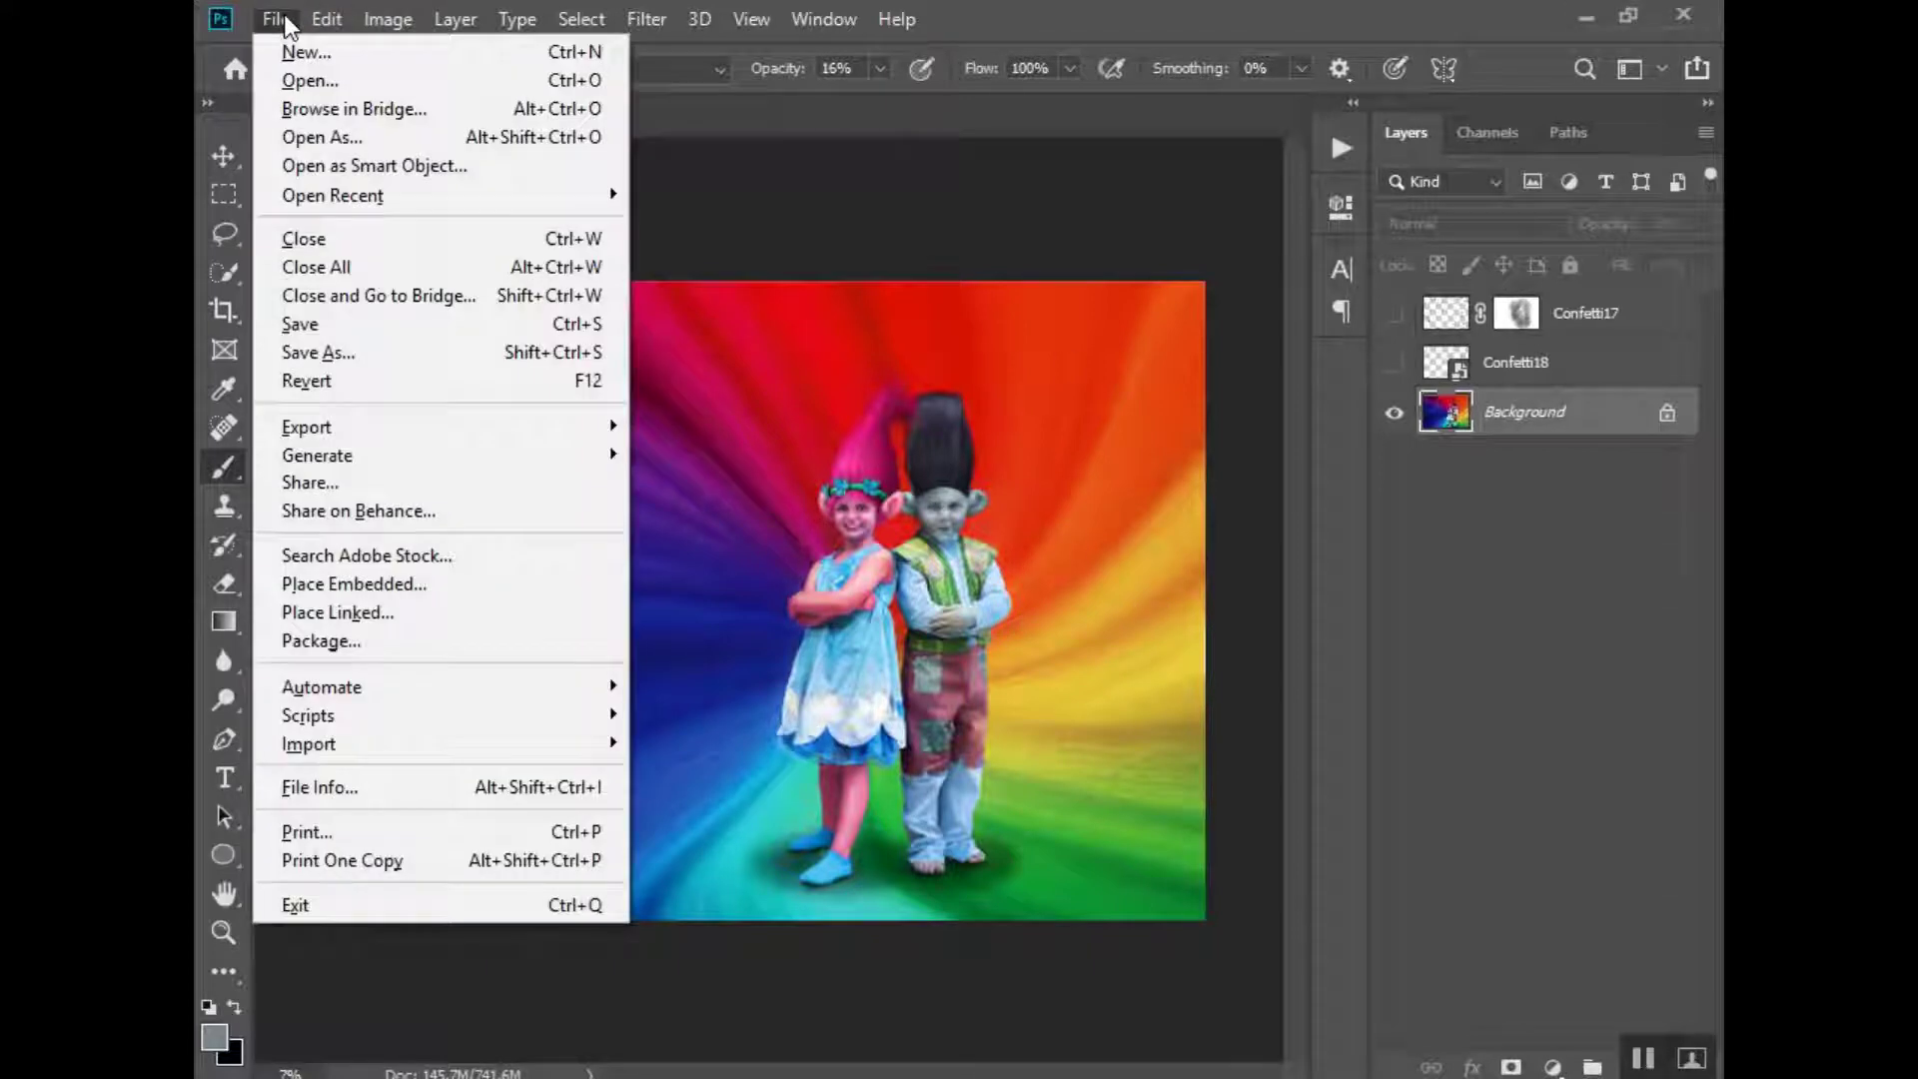
click(308, 594)
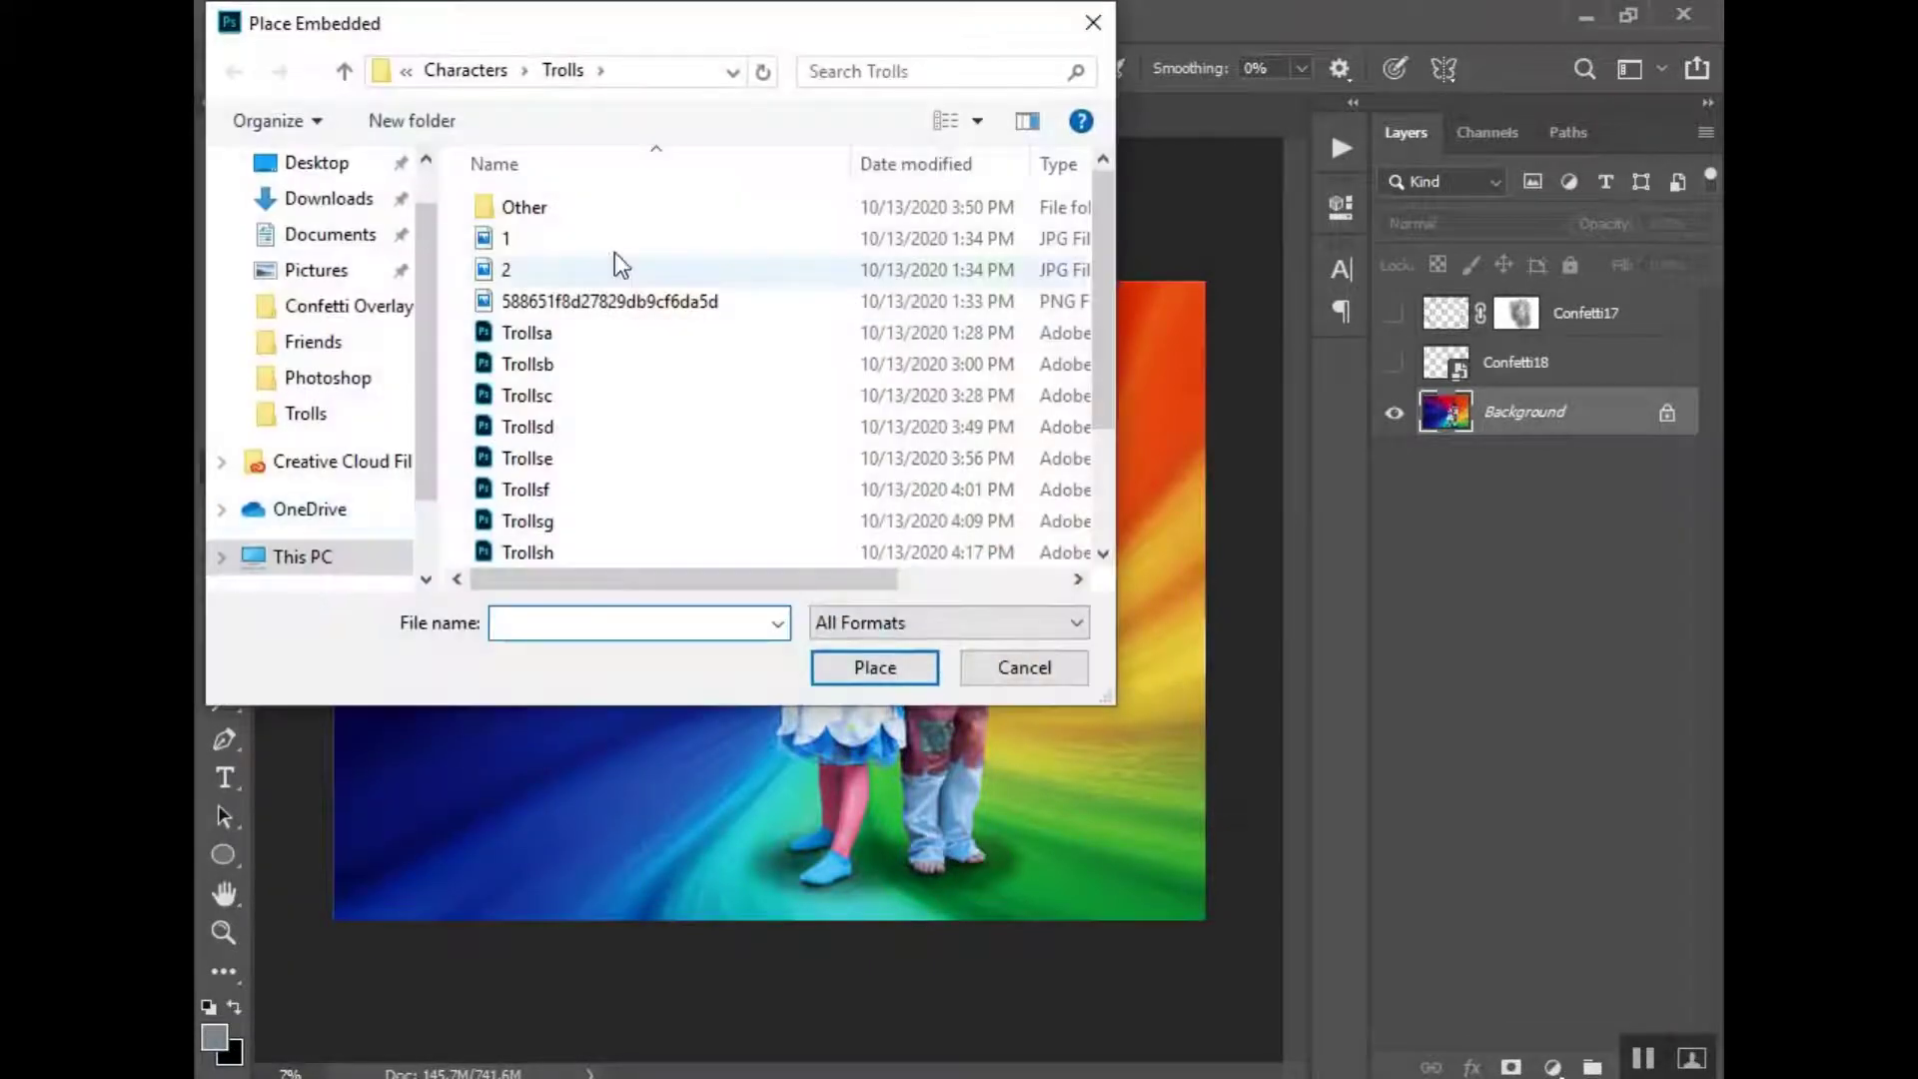
scroll(360, 384, down, 1)
scroll(361, 405, up, 1)
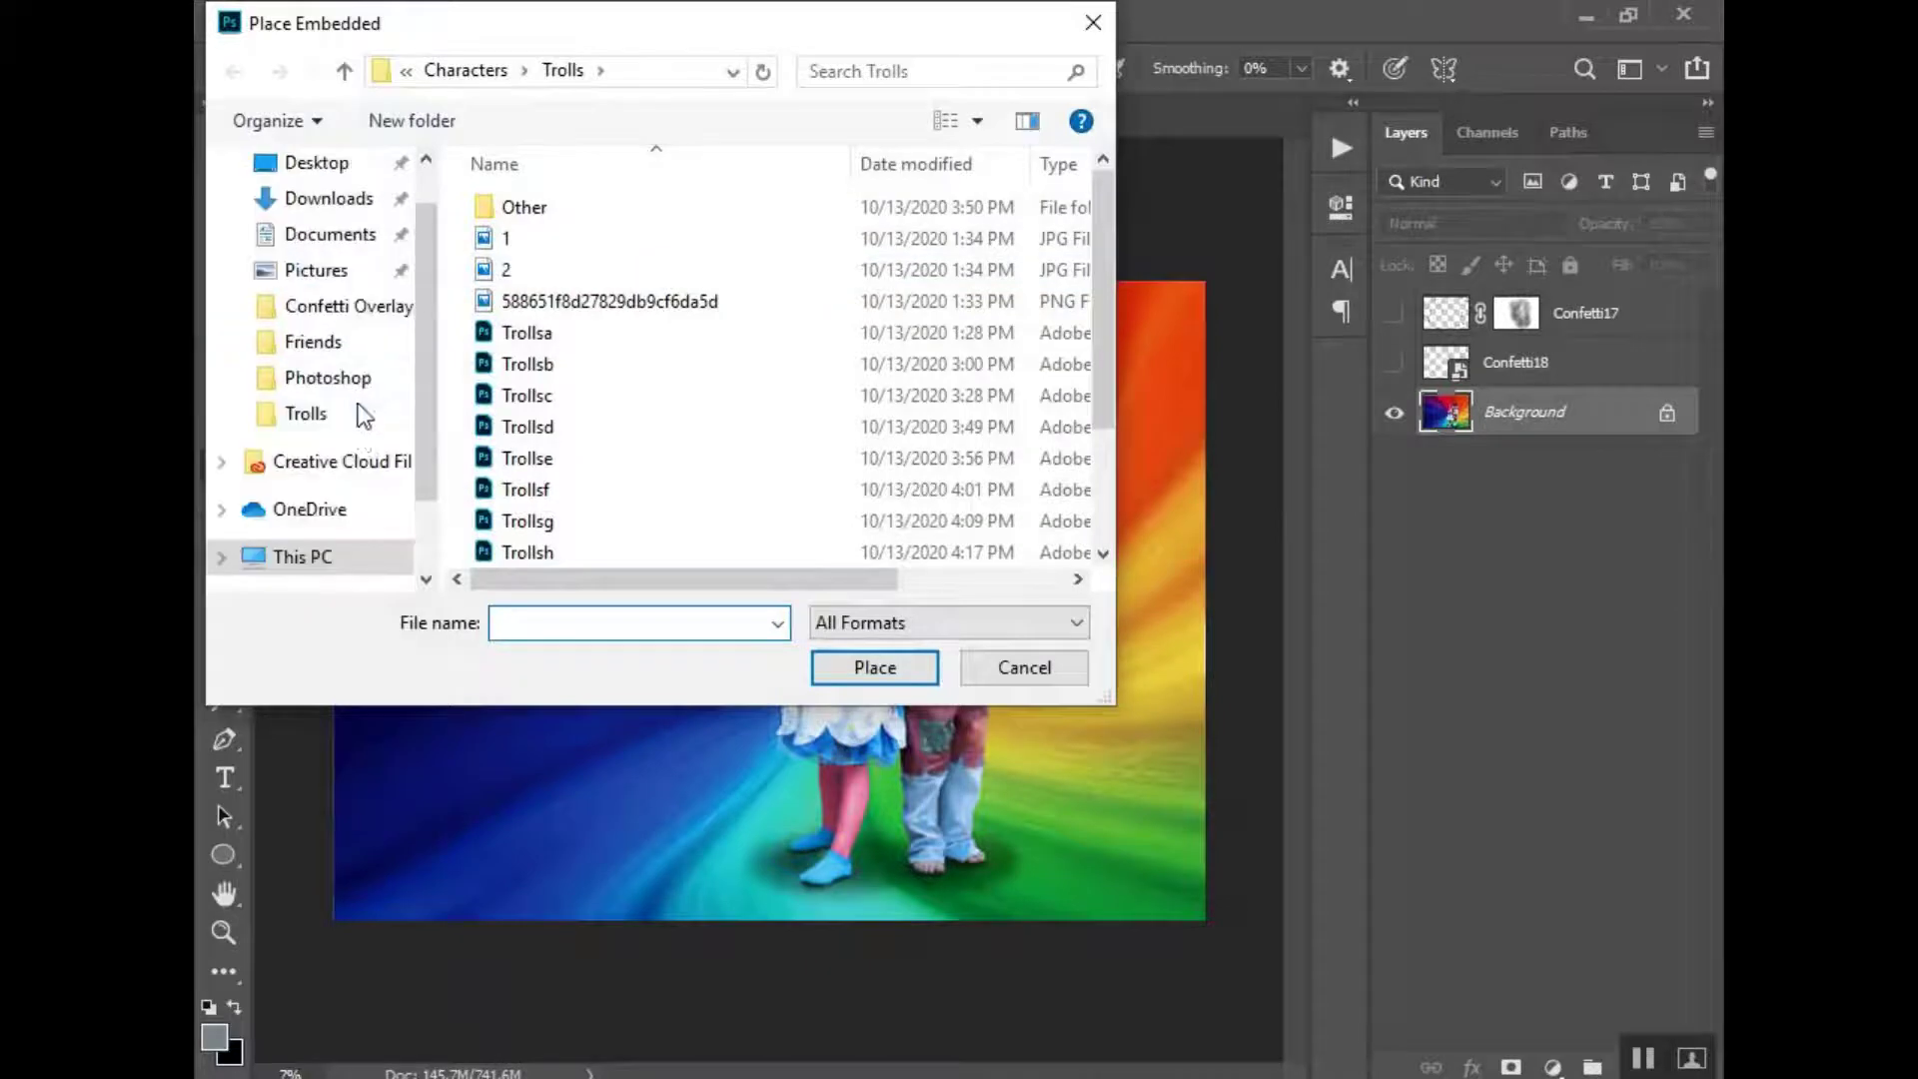
click(370, 307)
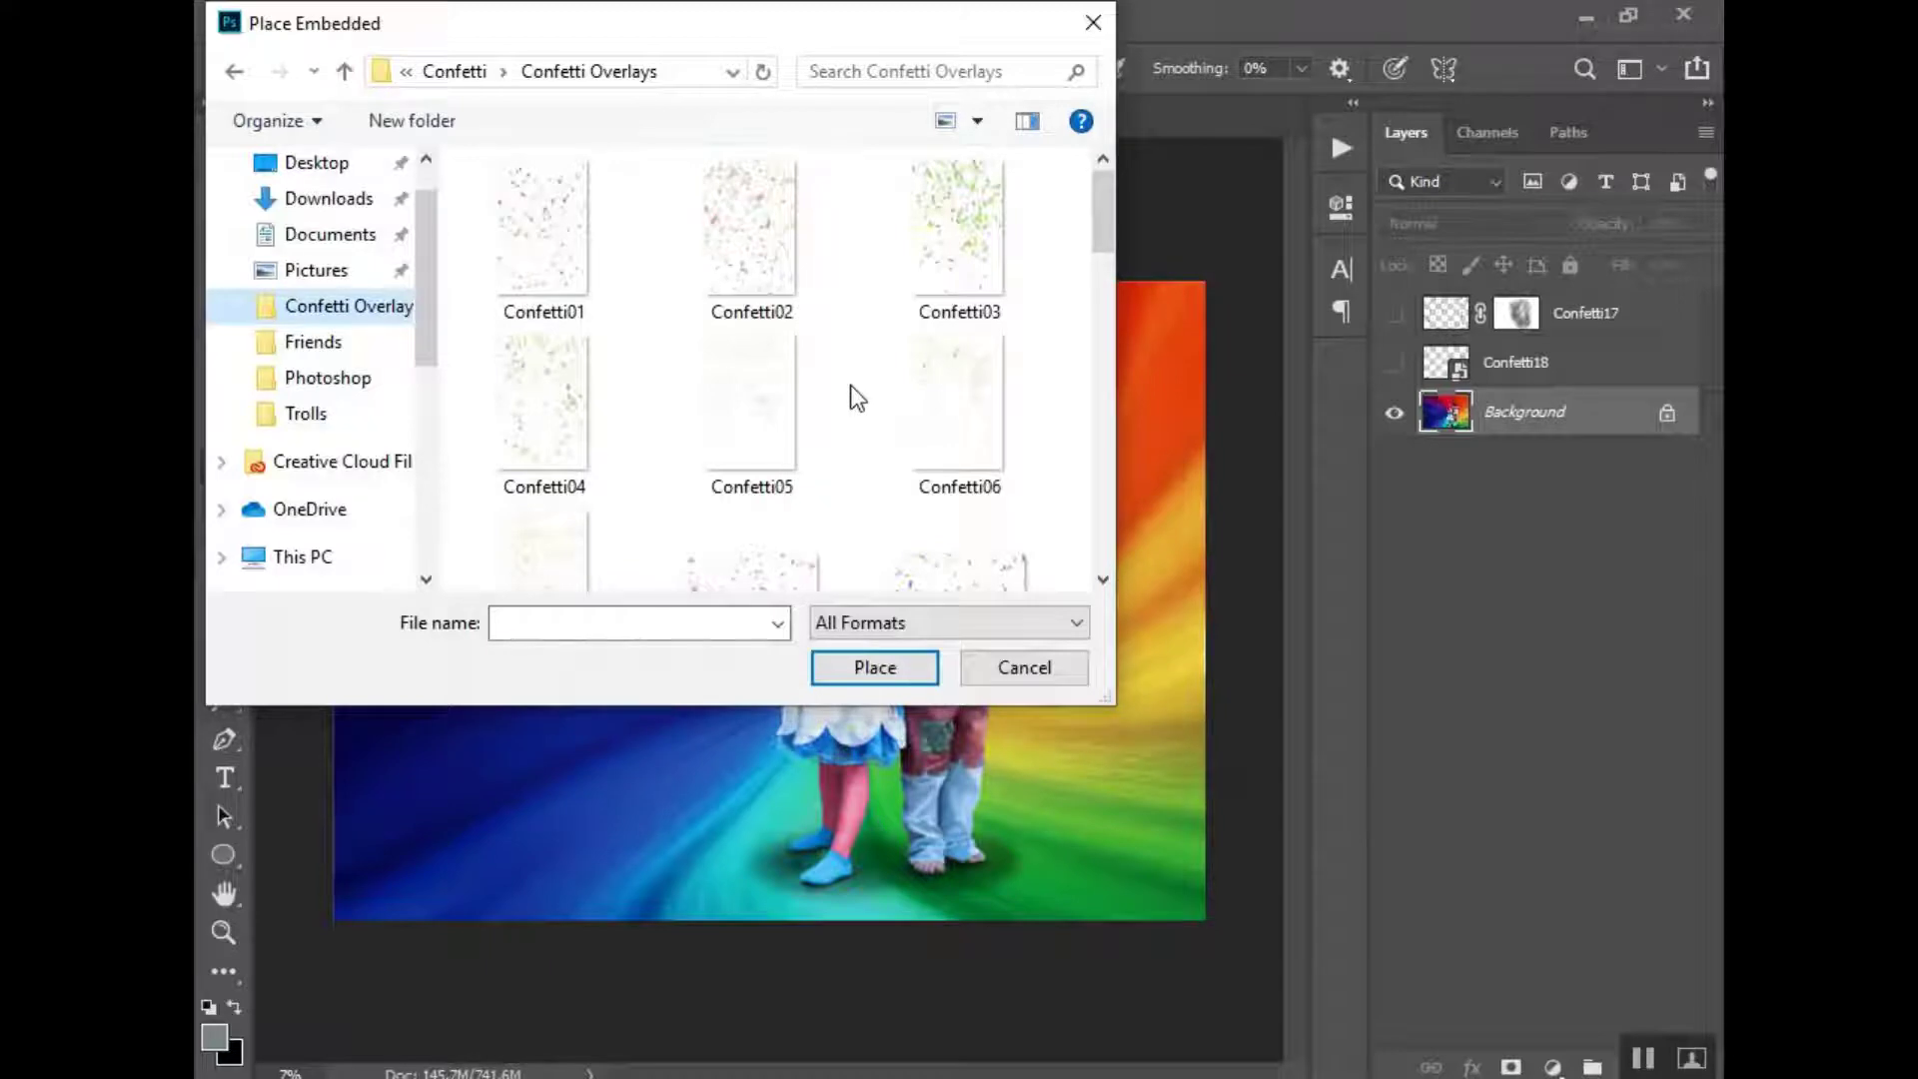
scroll(851, 390, down, 10)
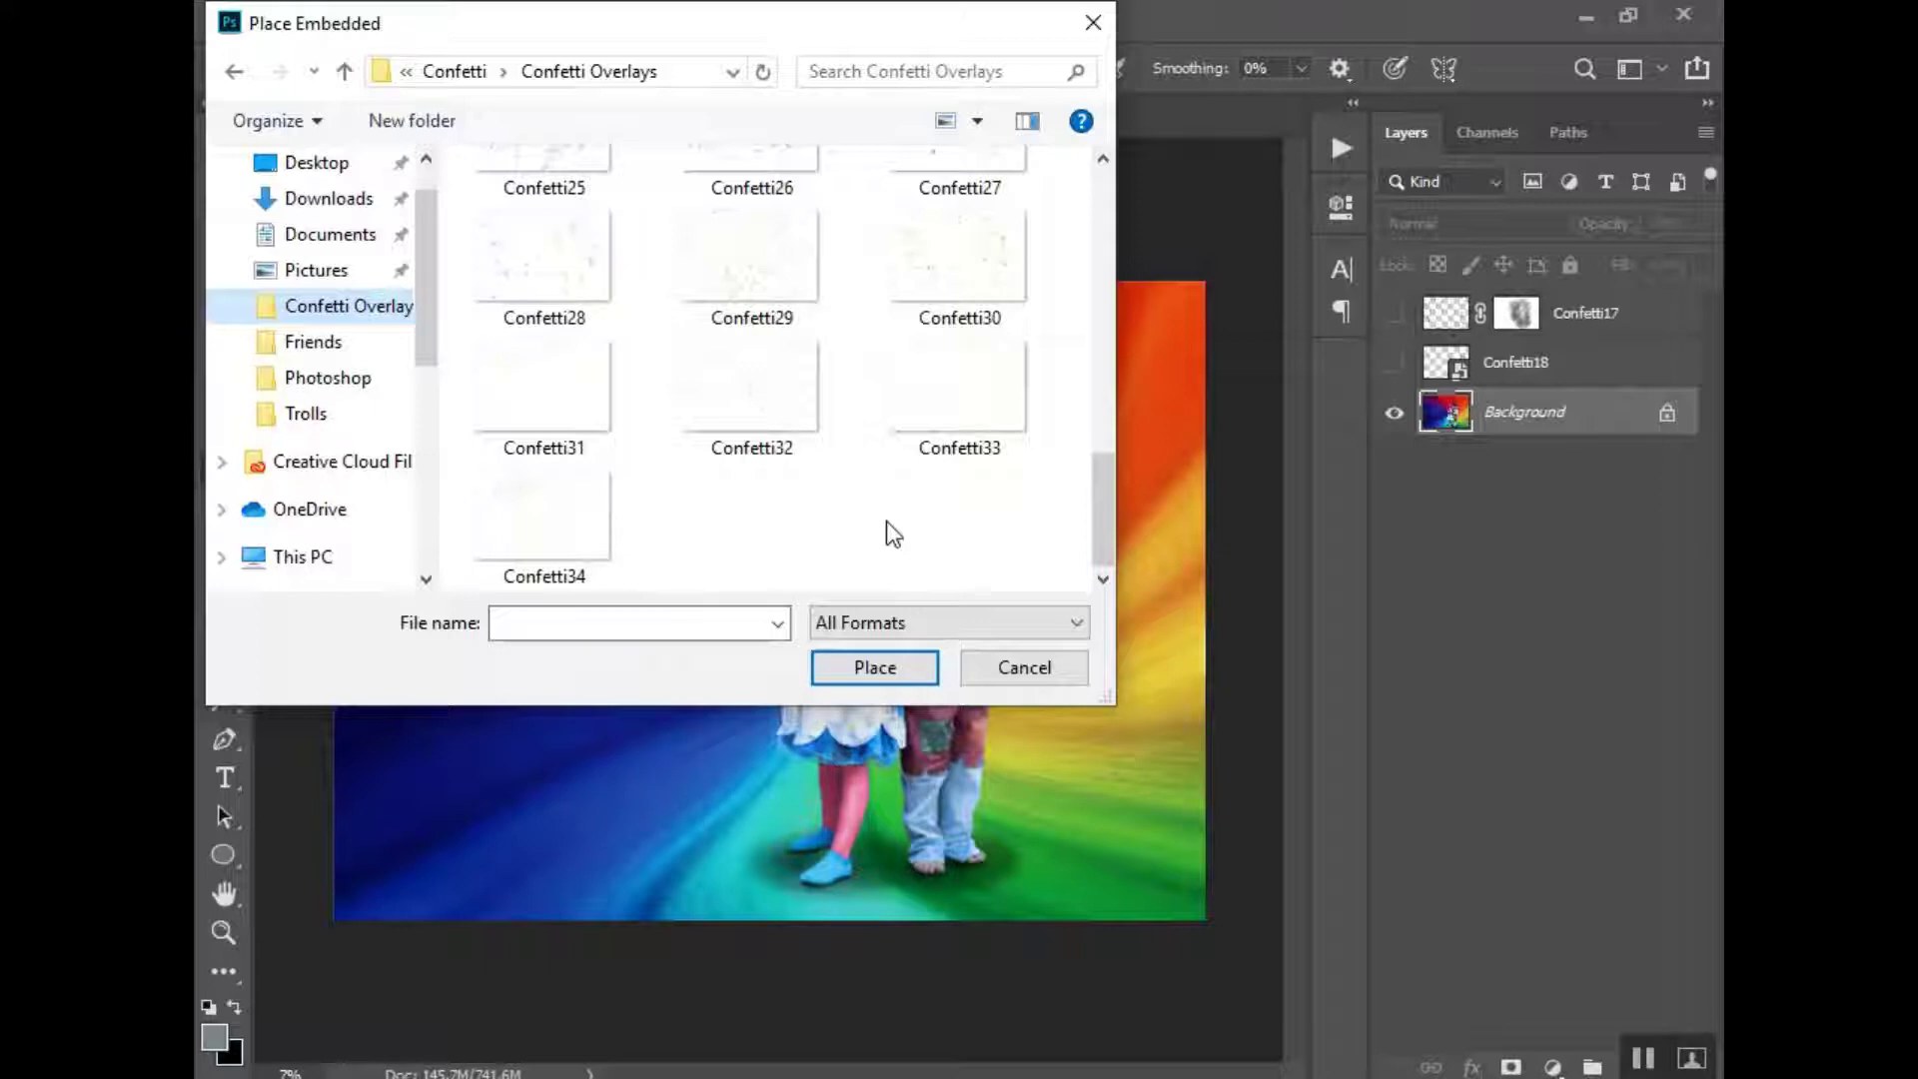
scroll(886, 530, up, 2)
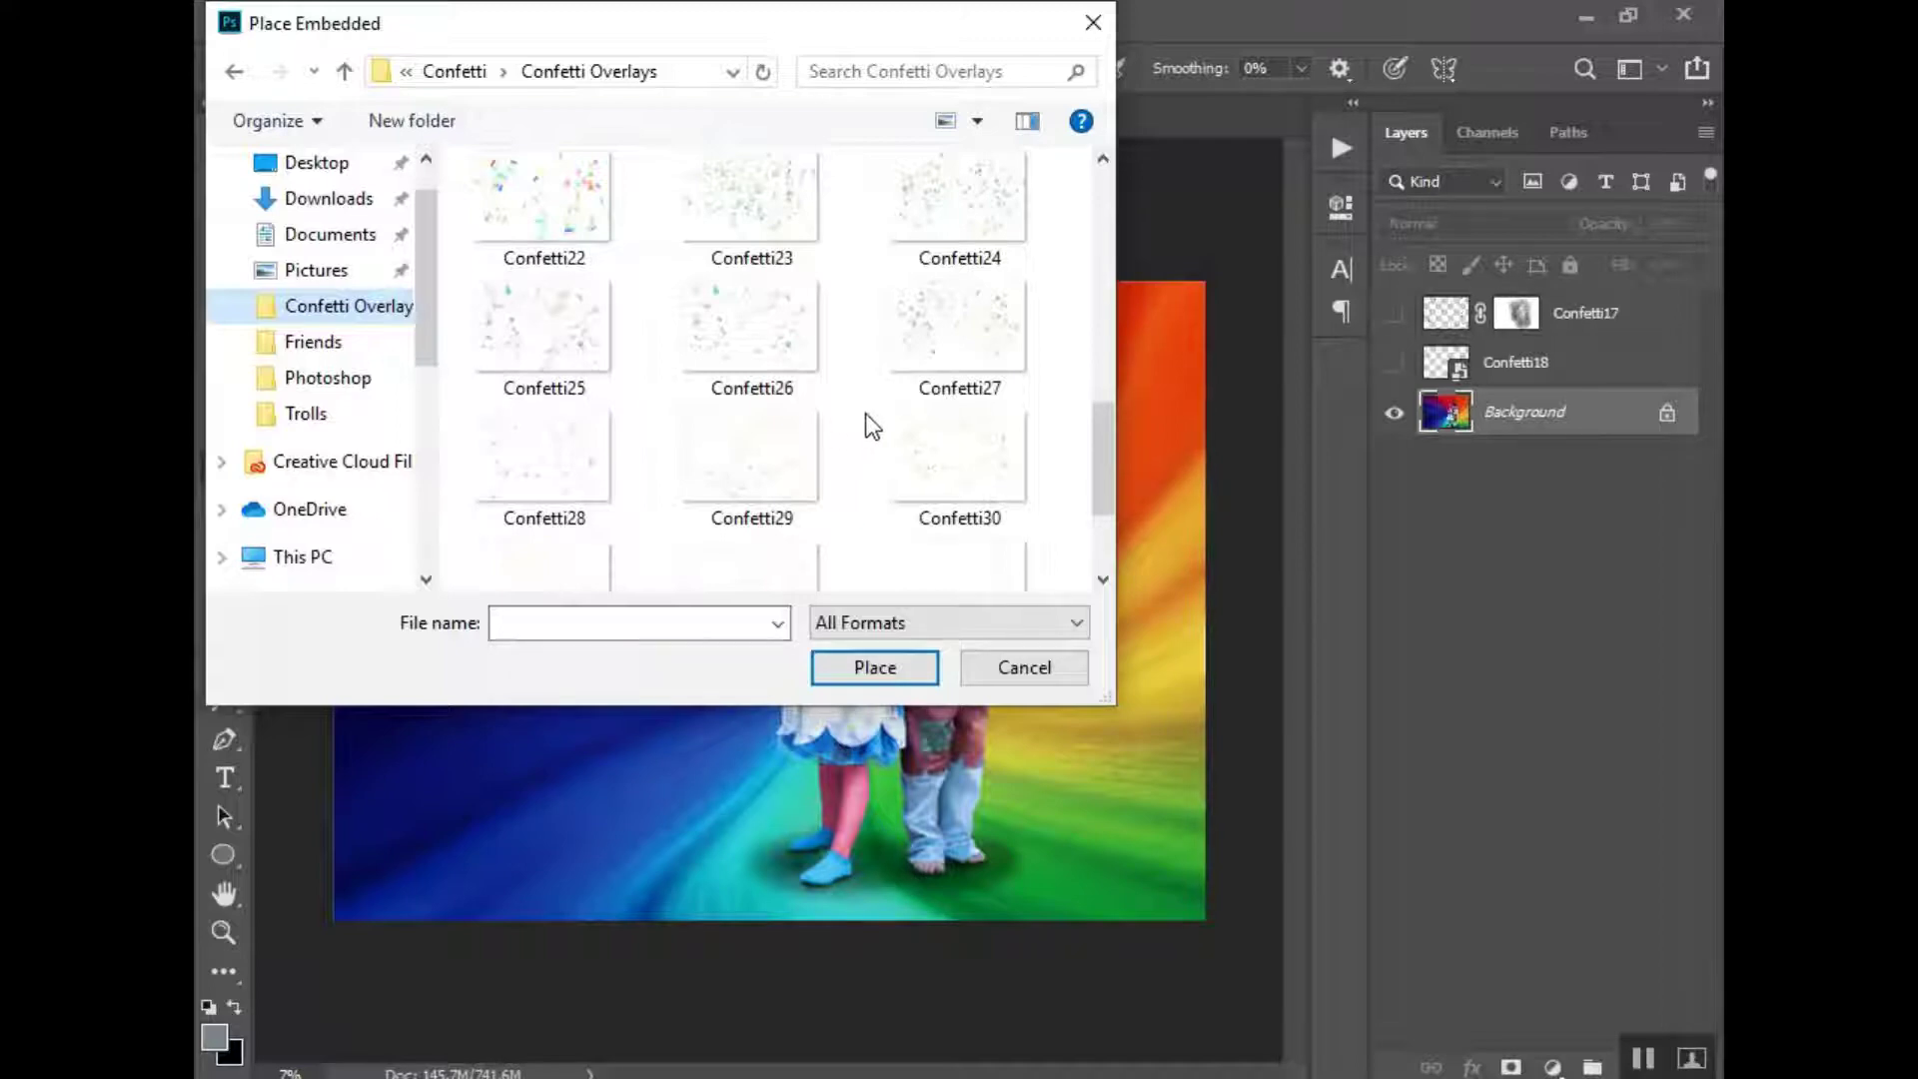
scroll(883, 406, up, 5)
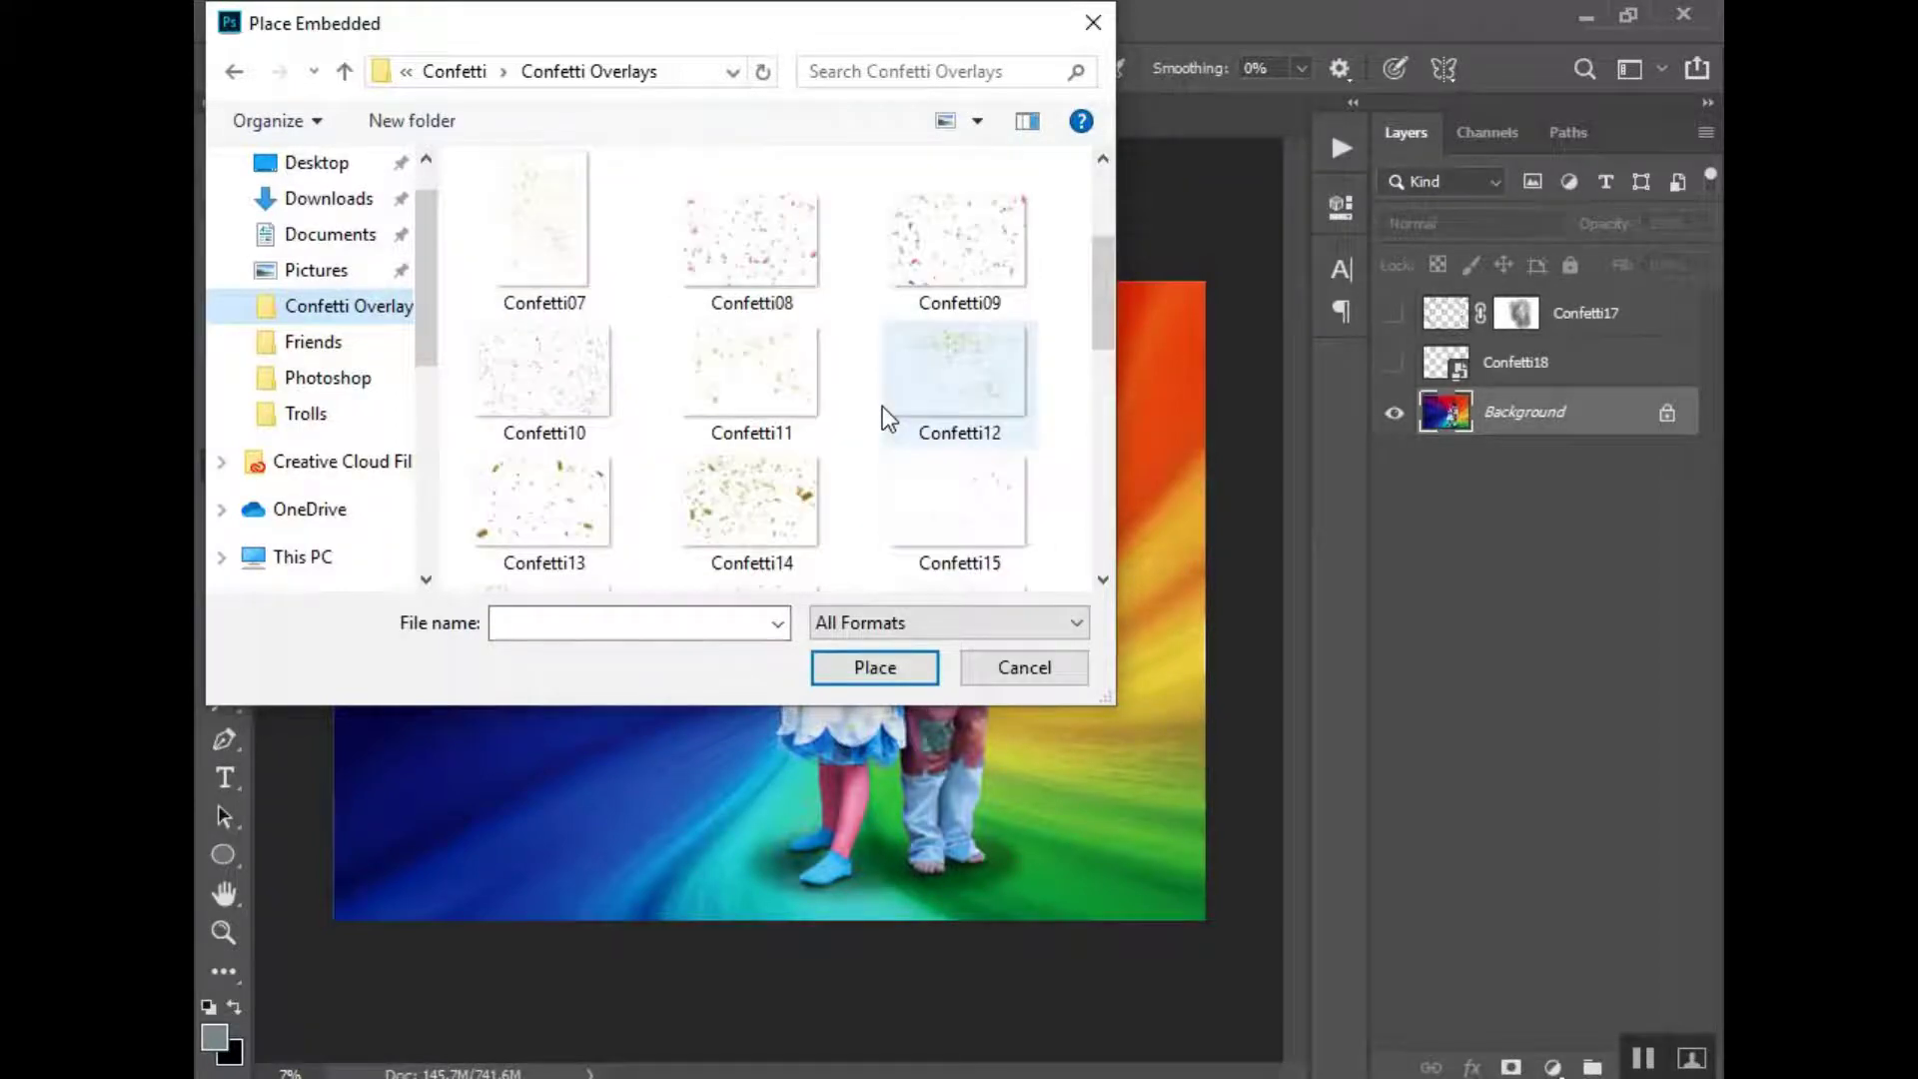
scroll(883, 405, up, 2)
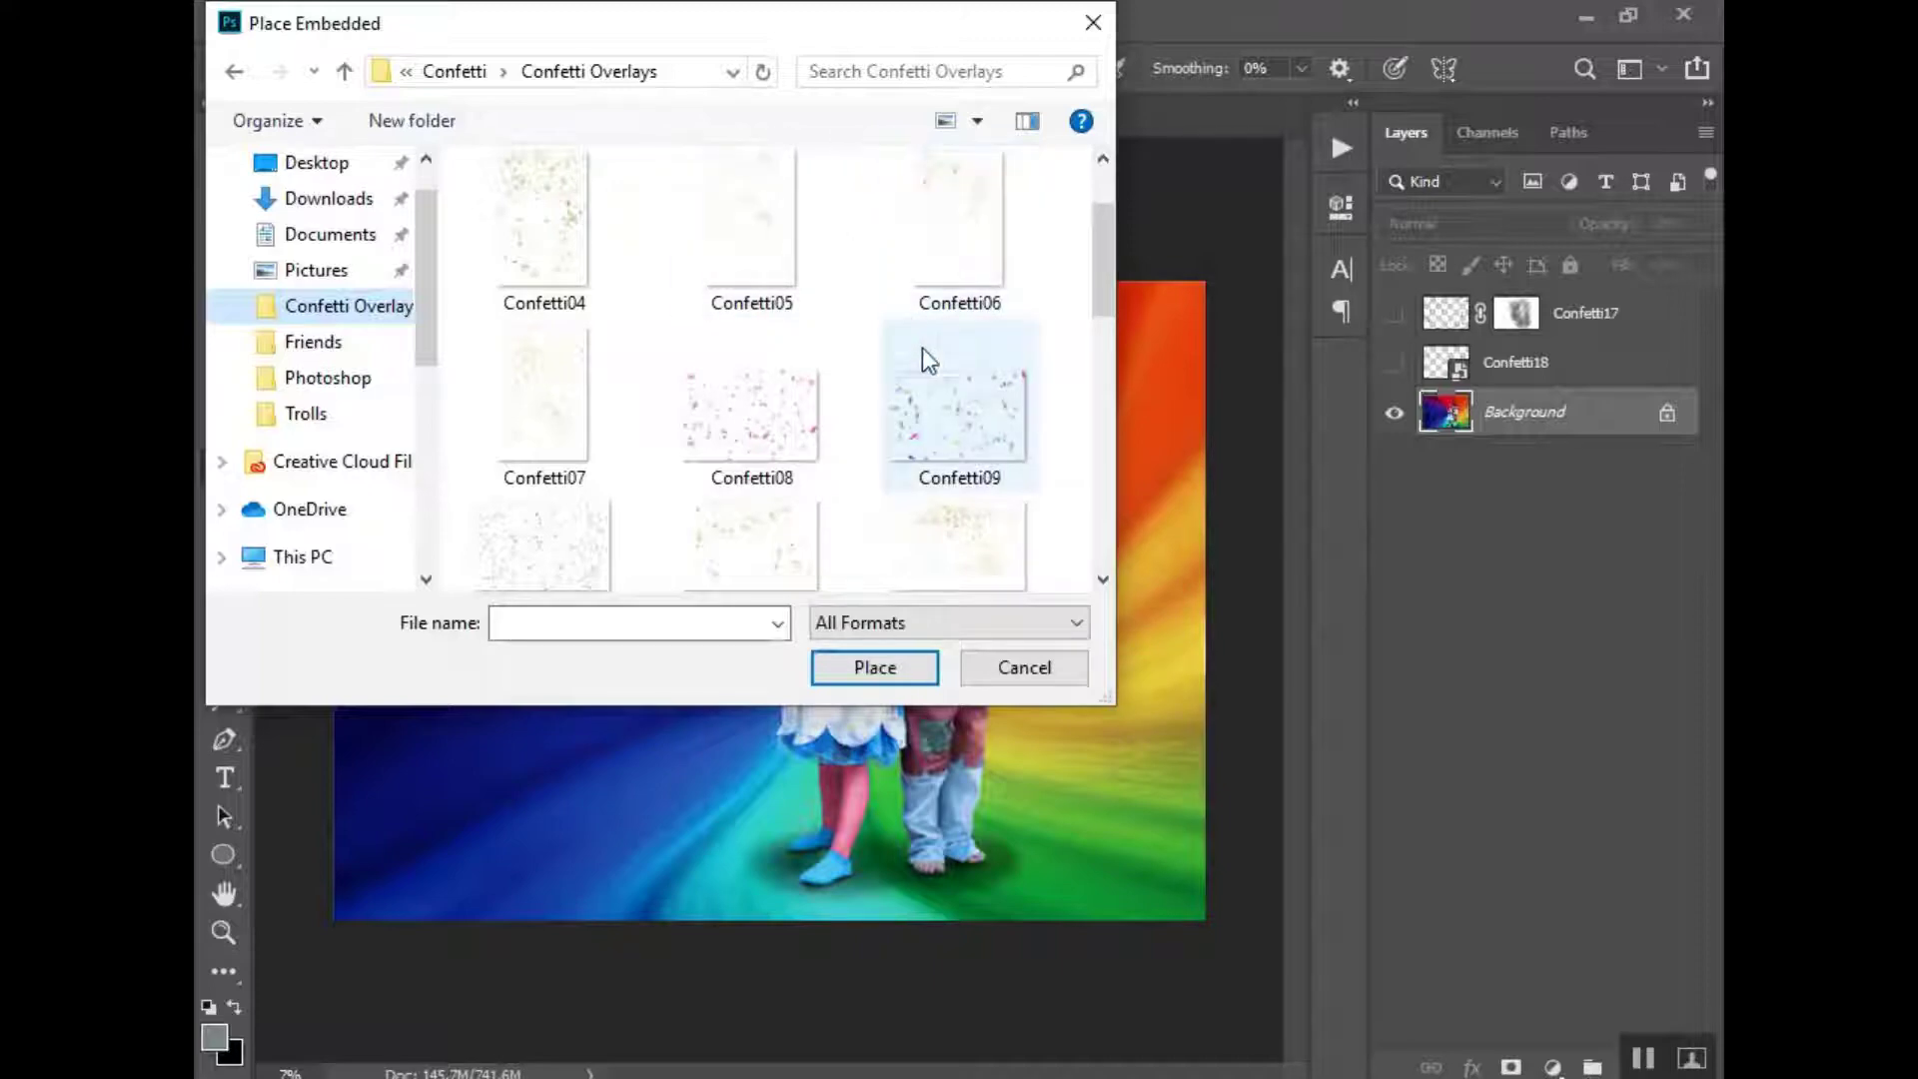
click(984, 414)
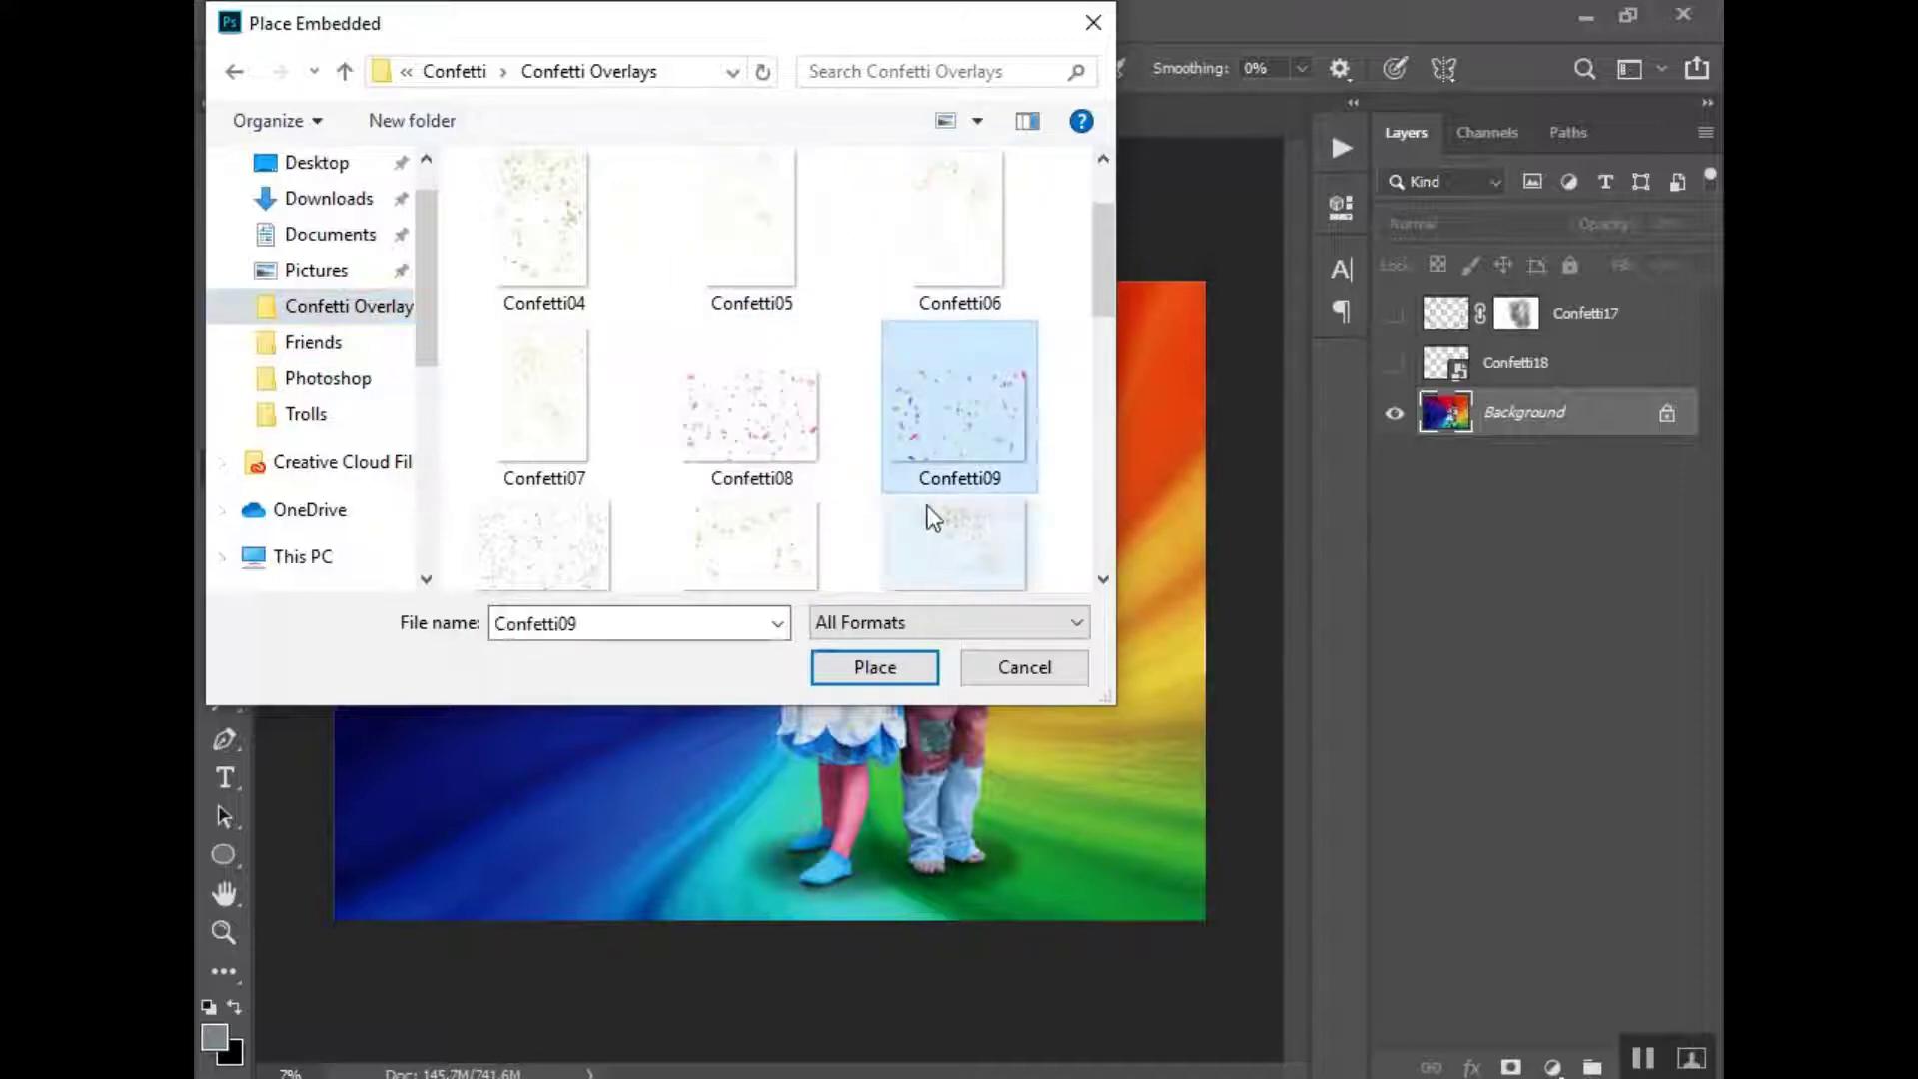
Place Confetti09 and scale it to cover the whole canvas
click(873, 668)
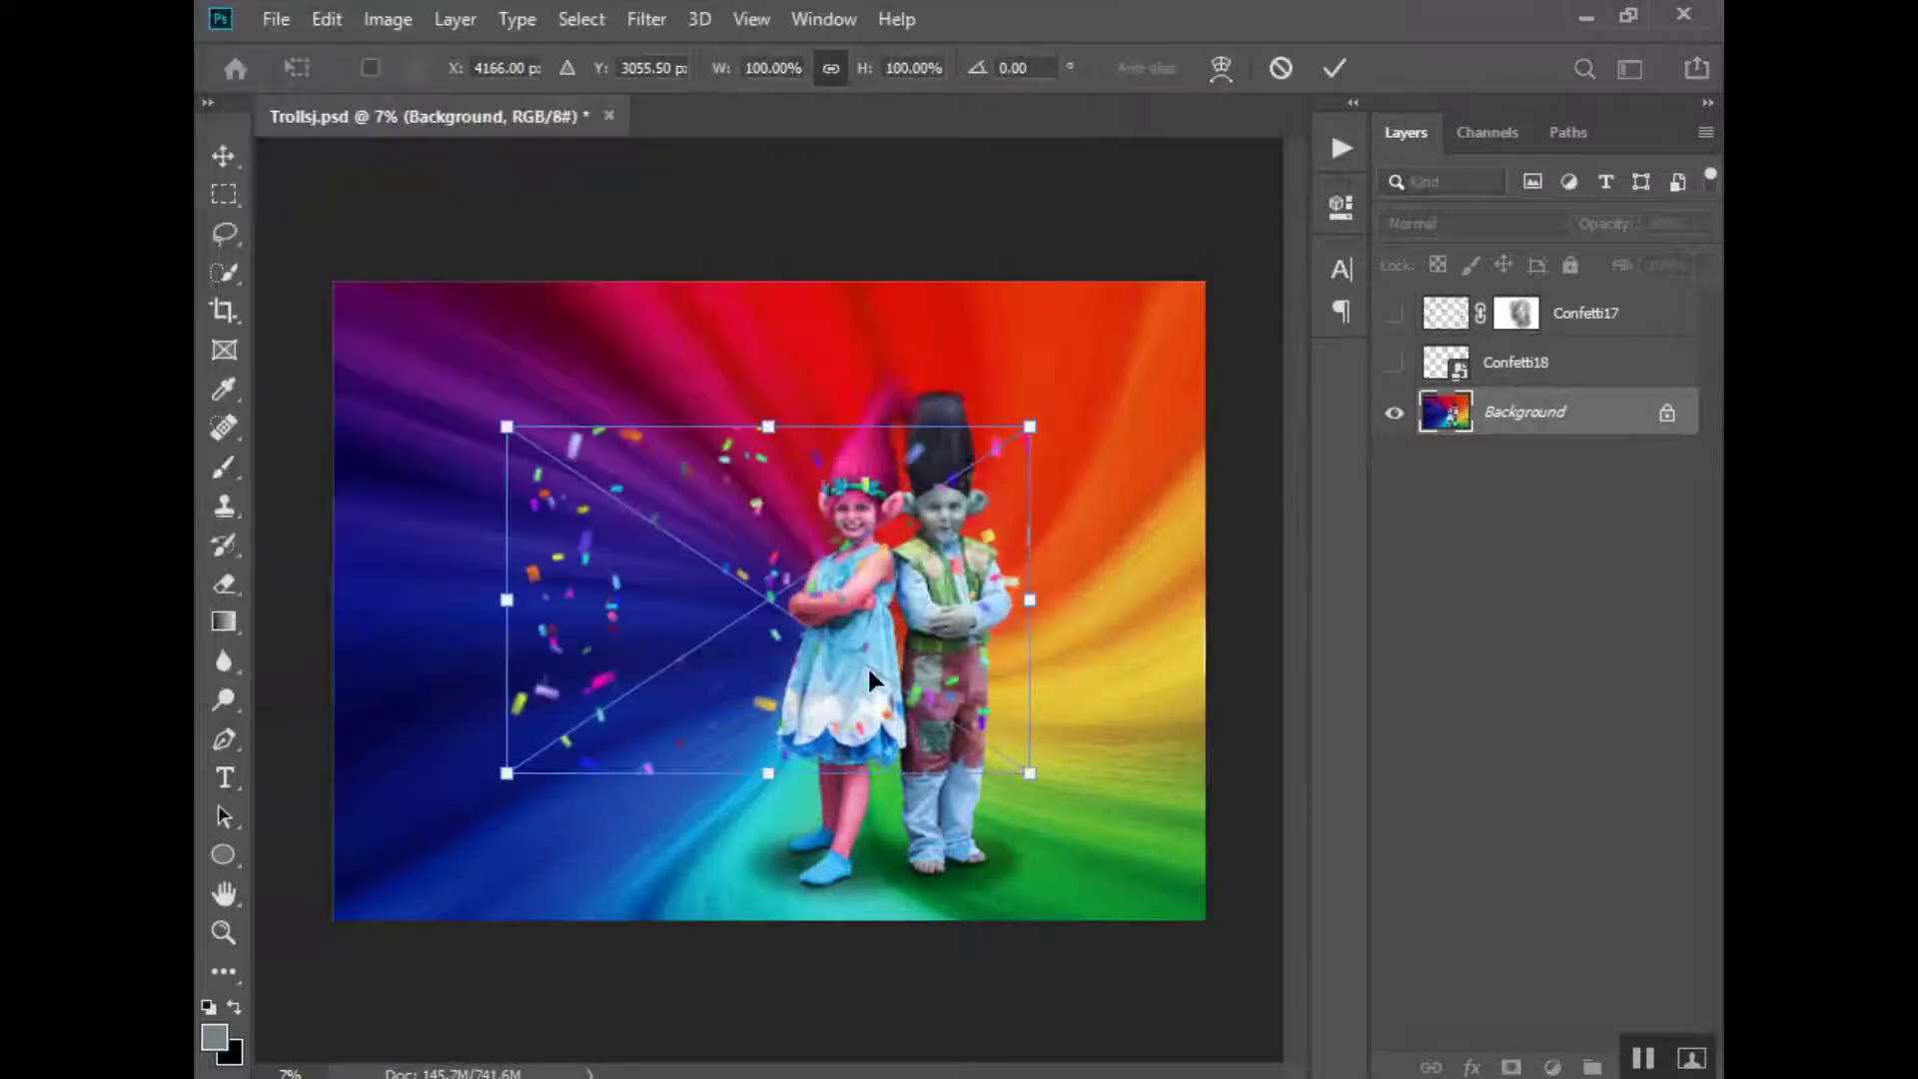
drag(504, 427, 269, 267)
drag(1032, 773, 1301, 972)
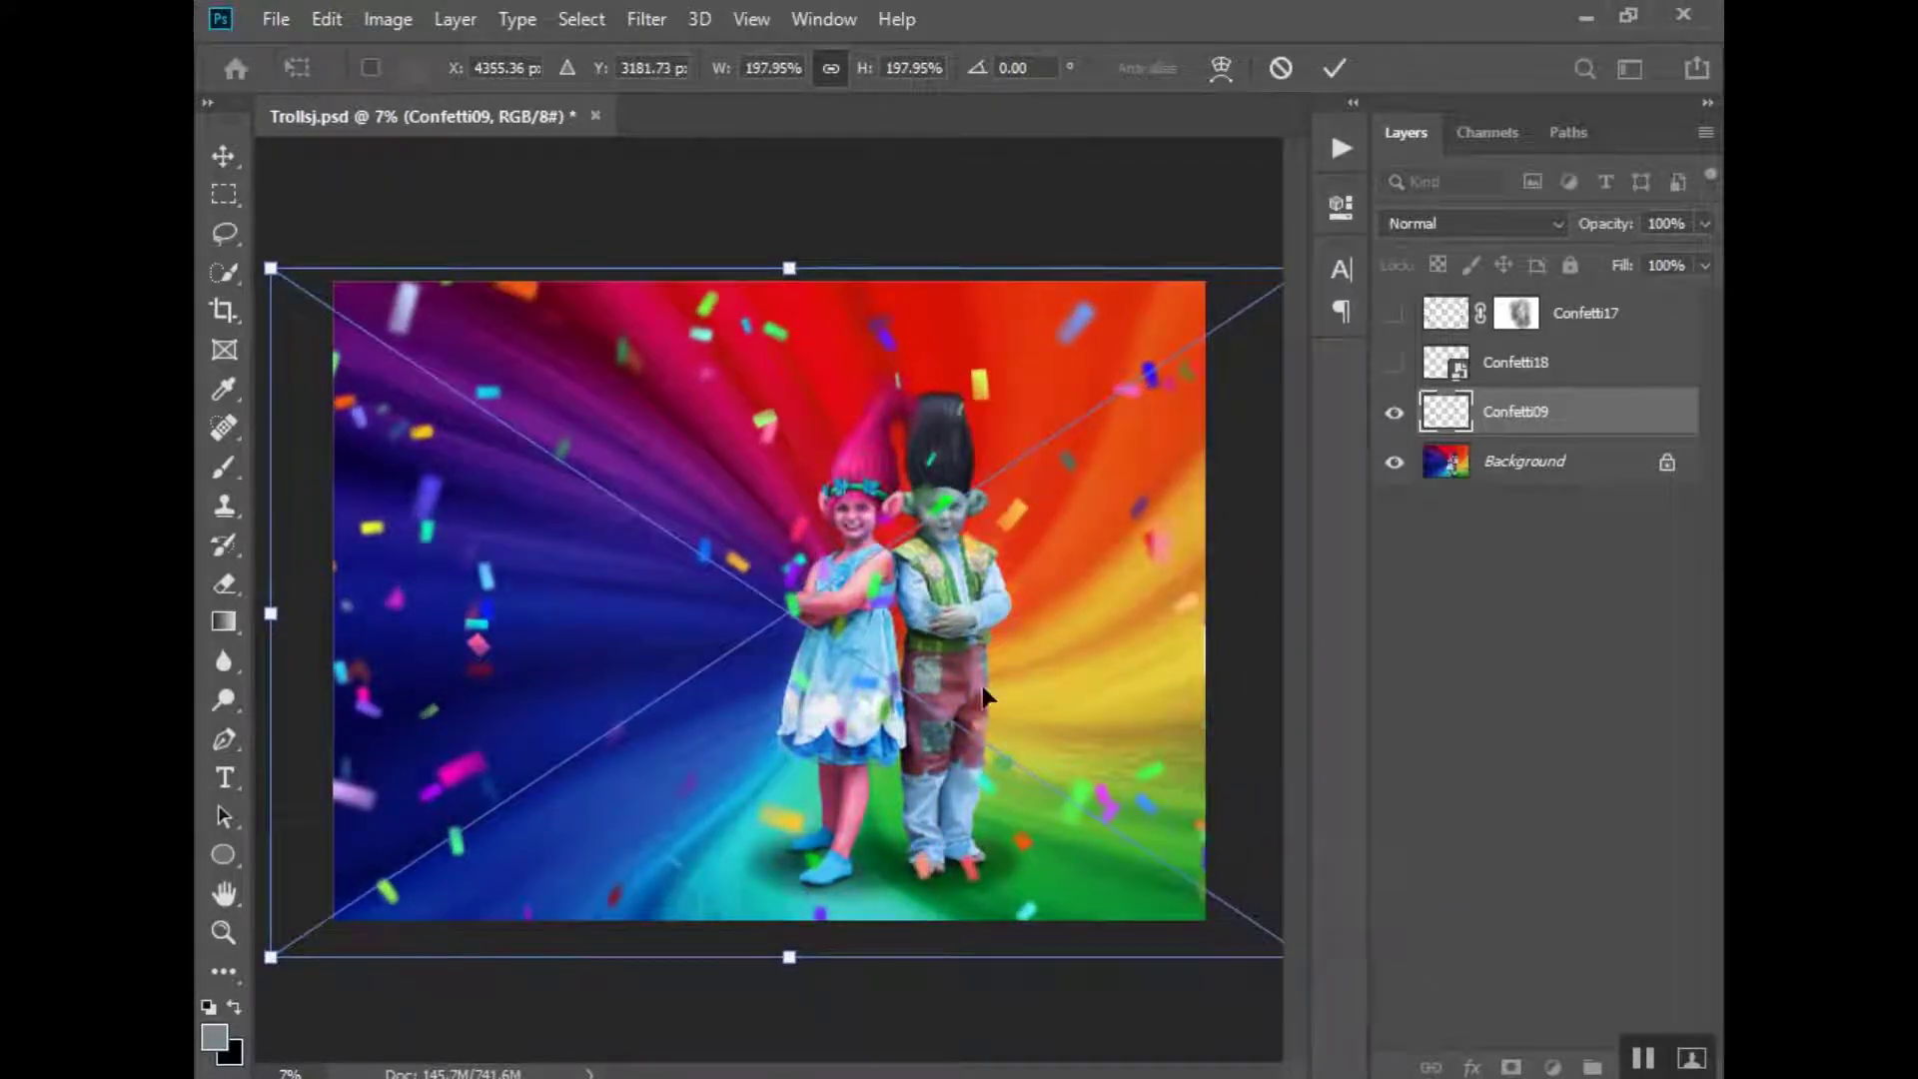
drag(271, 957, 328, 934)
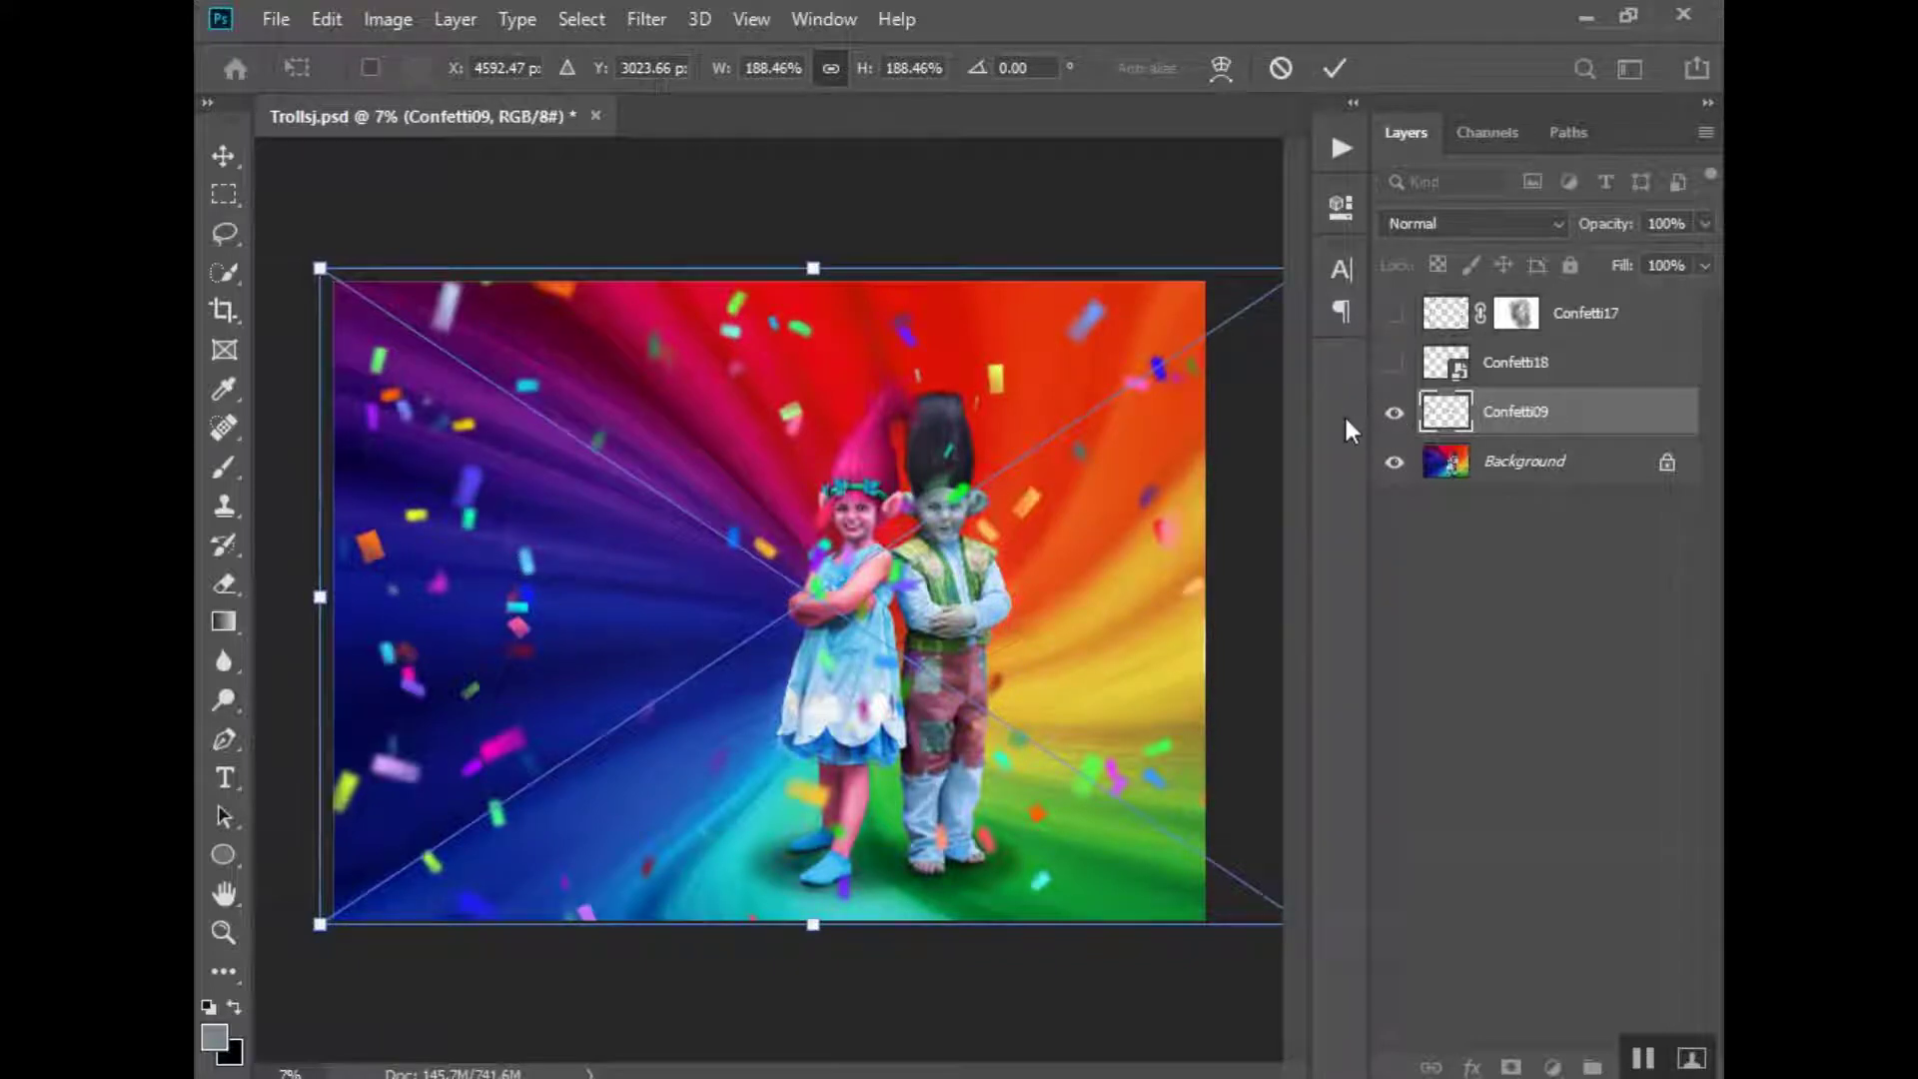
key(Return)
key(b)
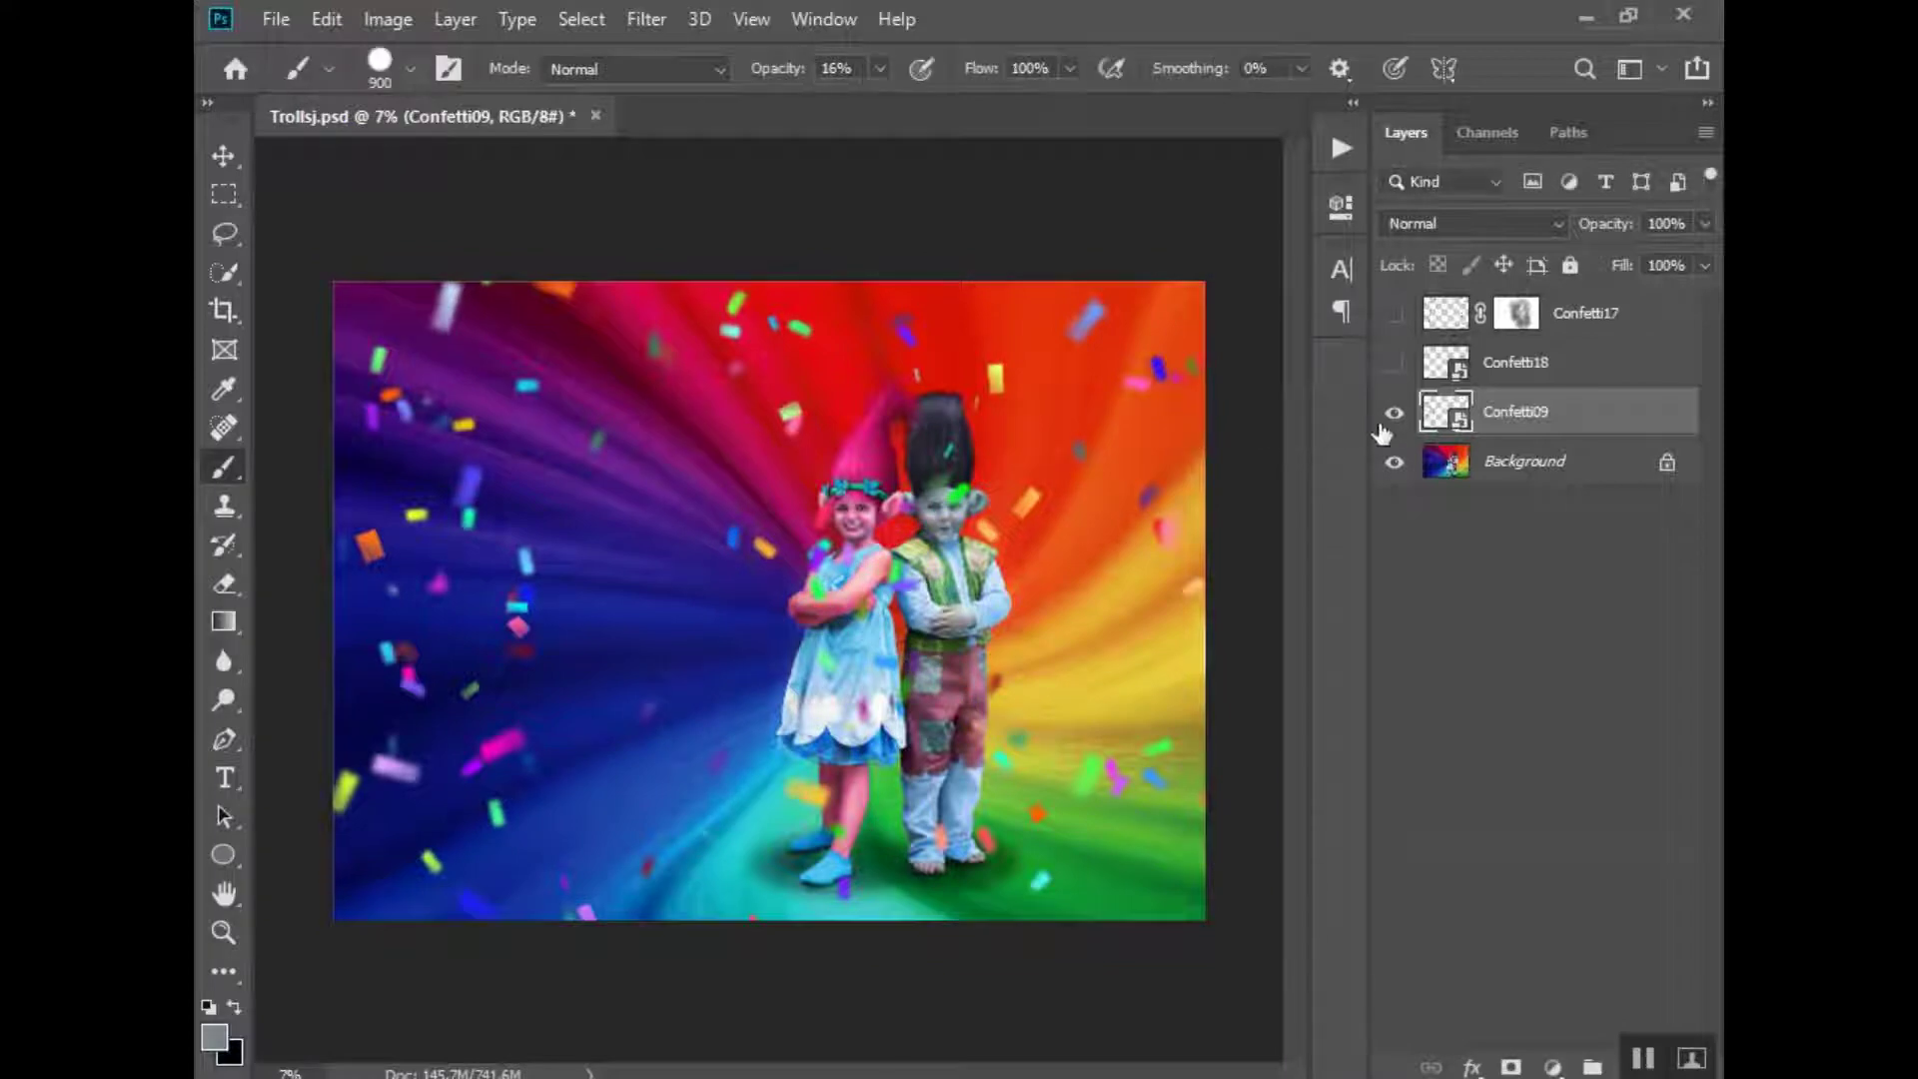
Hide Confetti09, briefly show Confetti18 for comparison, then hide it again
click(1394, 413)
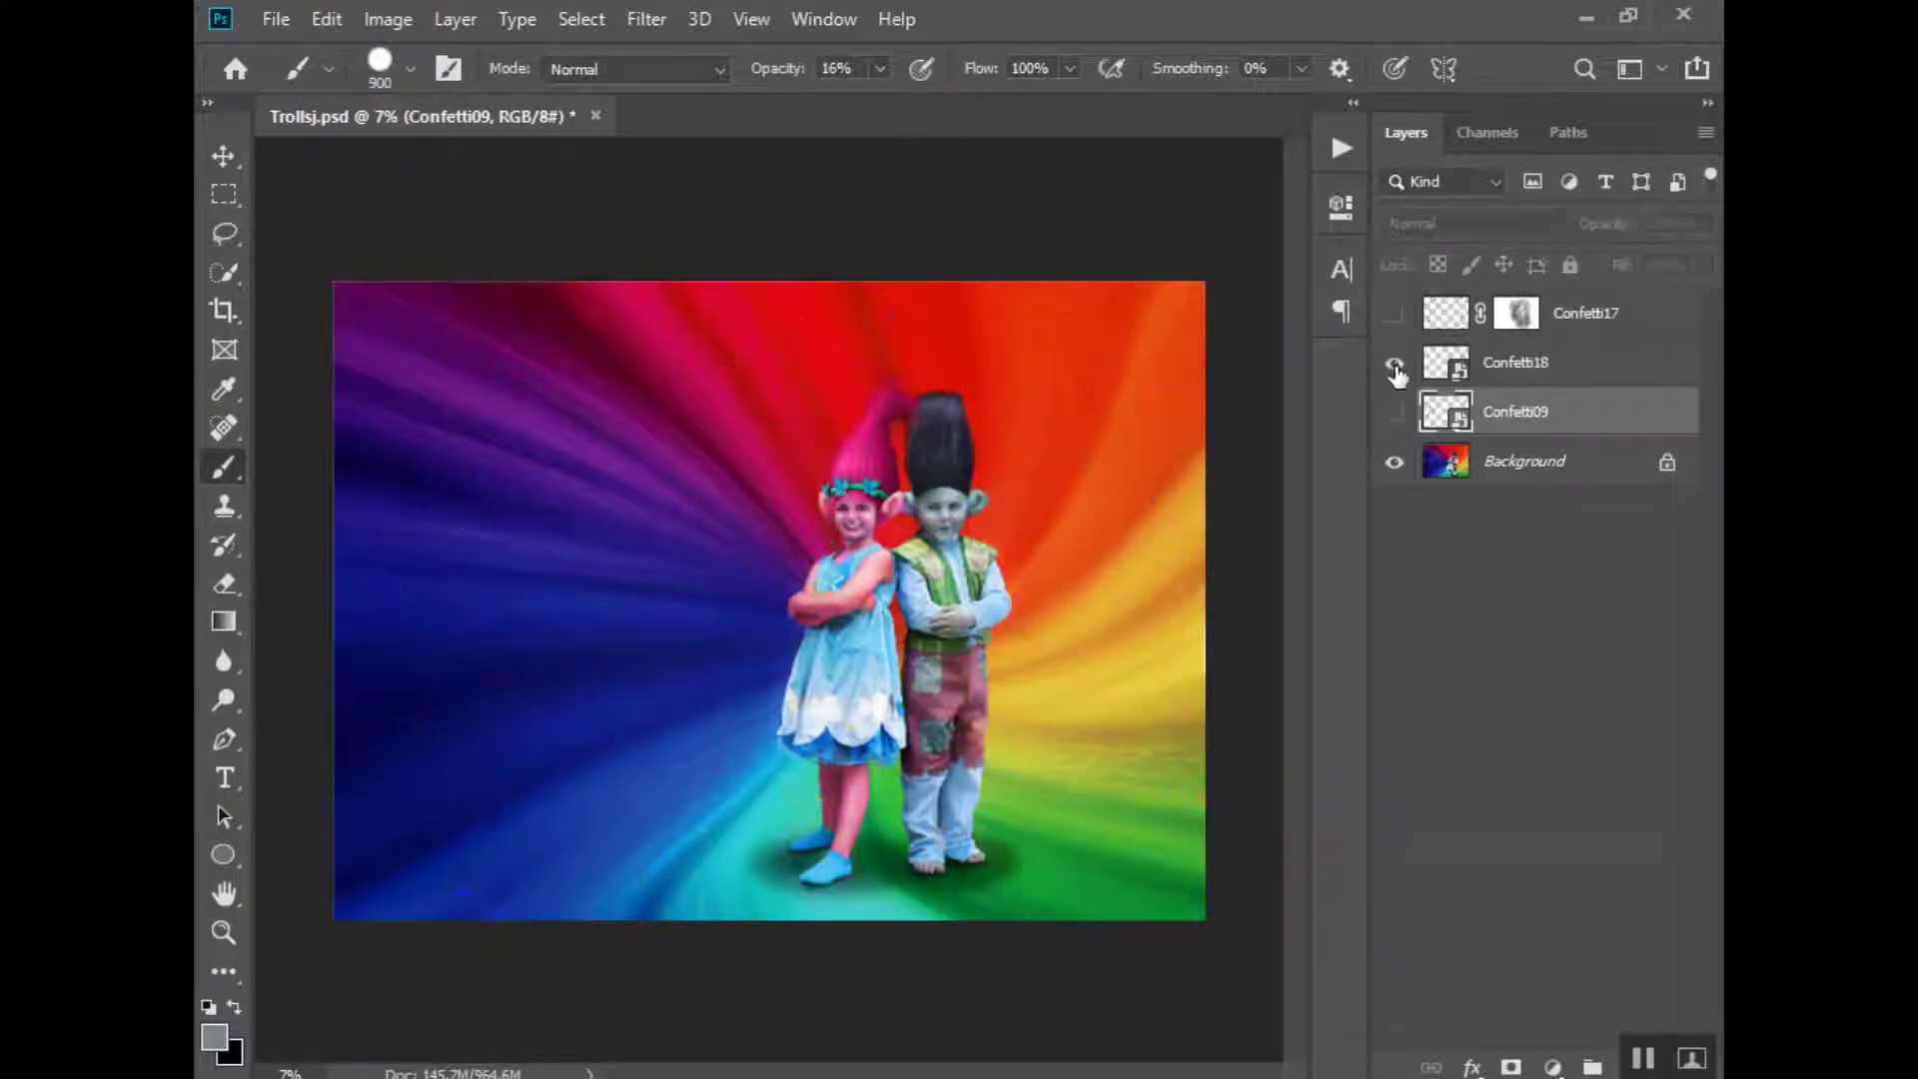
click(1395, 365)
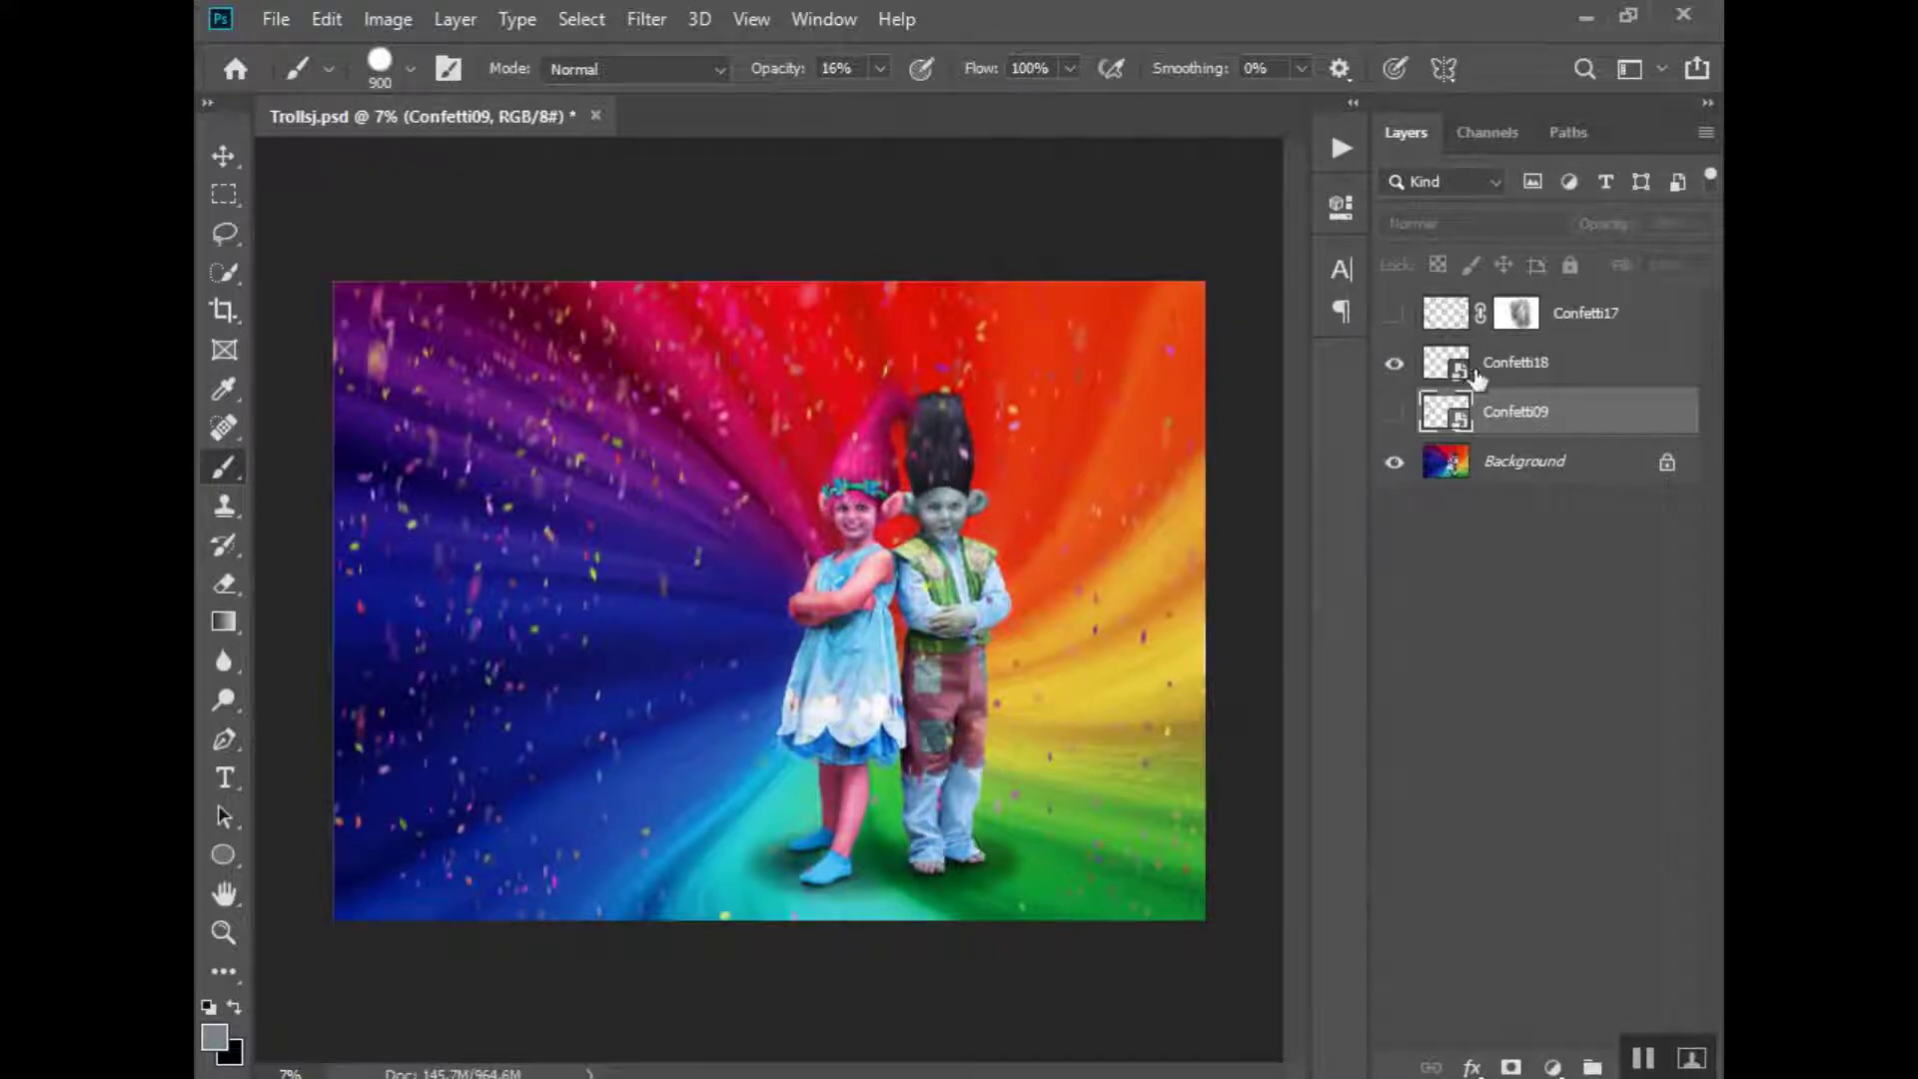
click(1396, 367)
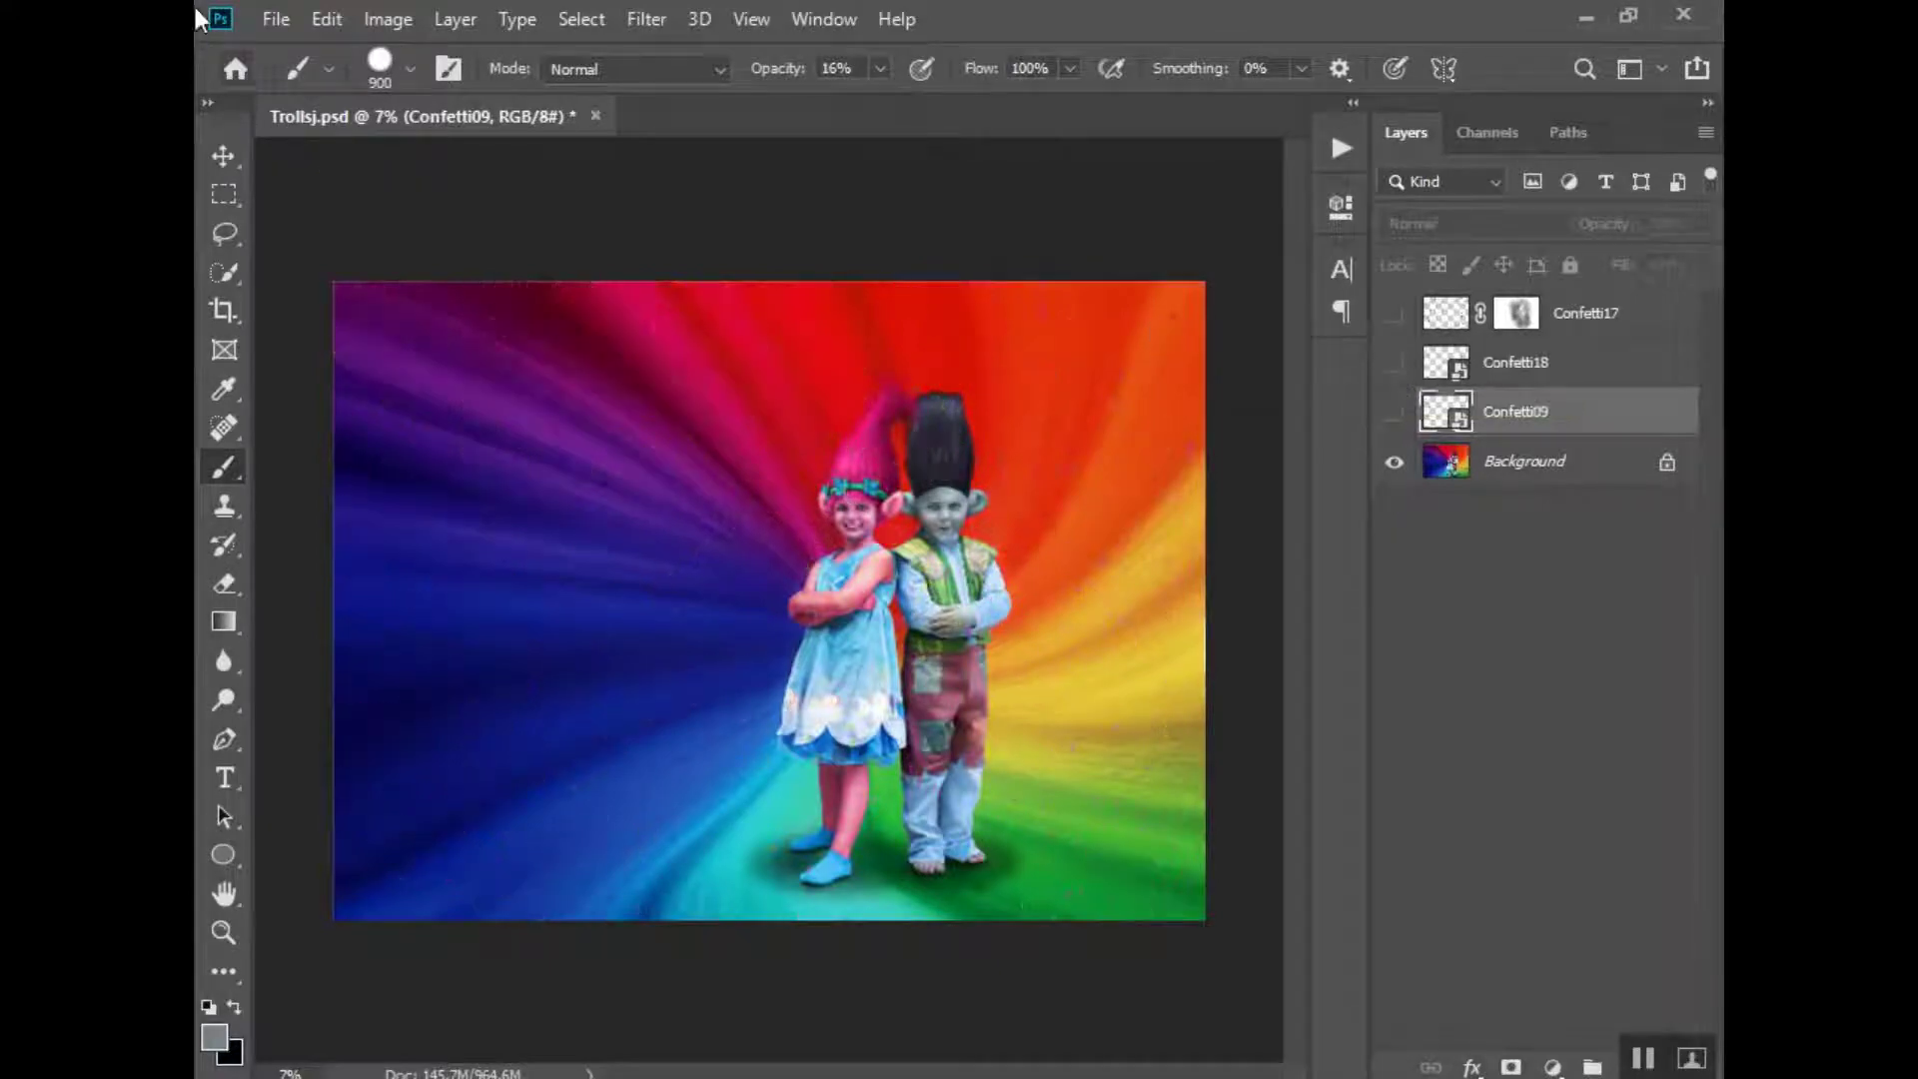
Place the Confetti01 overlay as an embedded layer
click(283, 19)
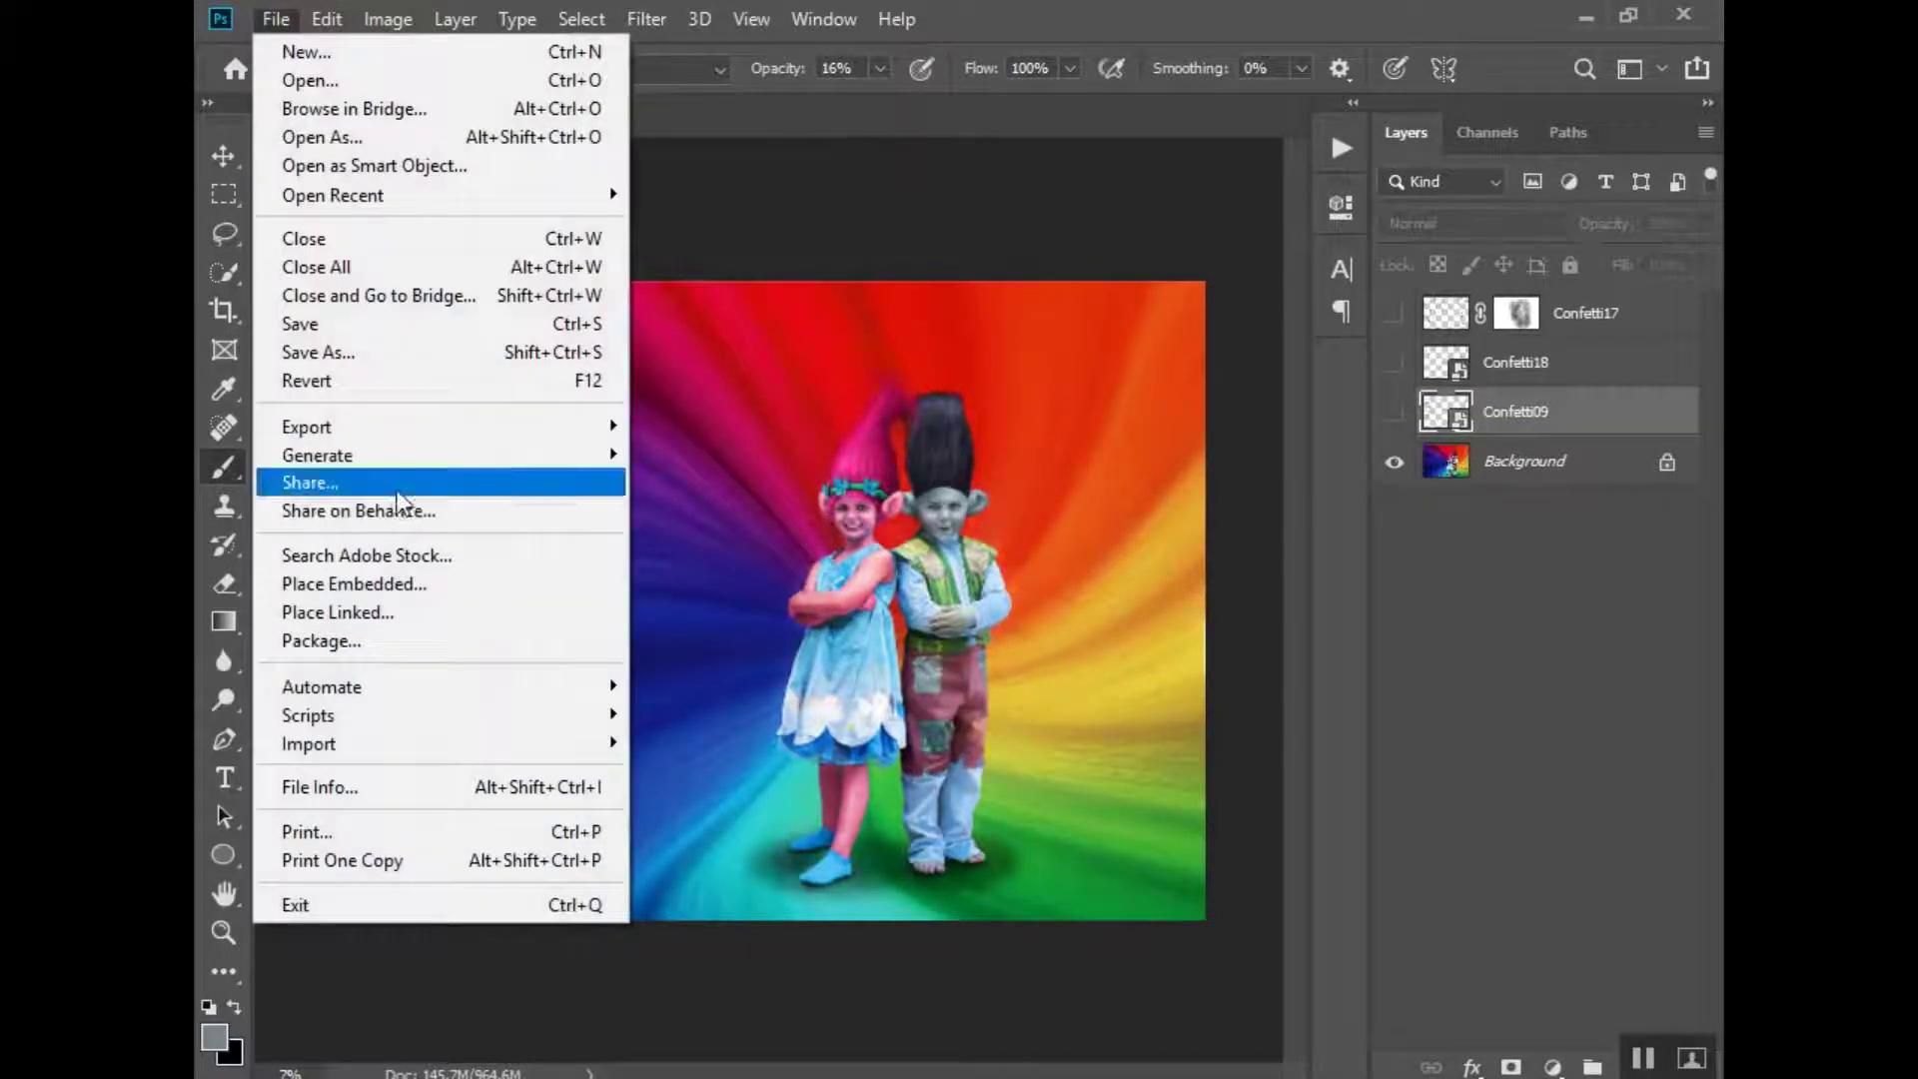
click(436, 583)
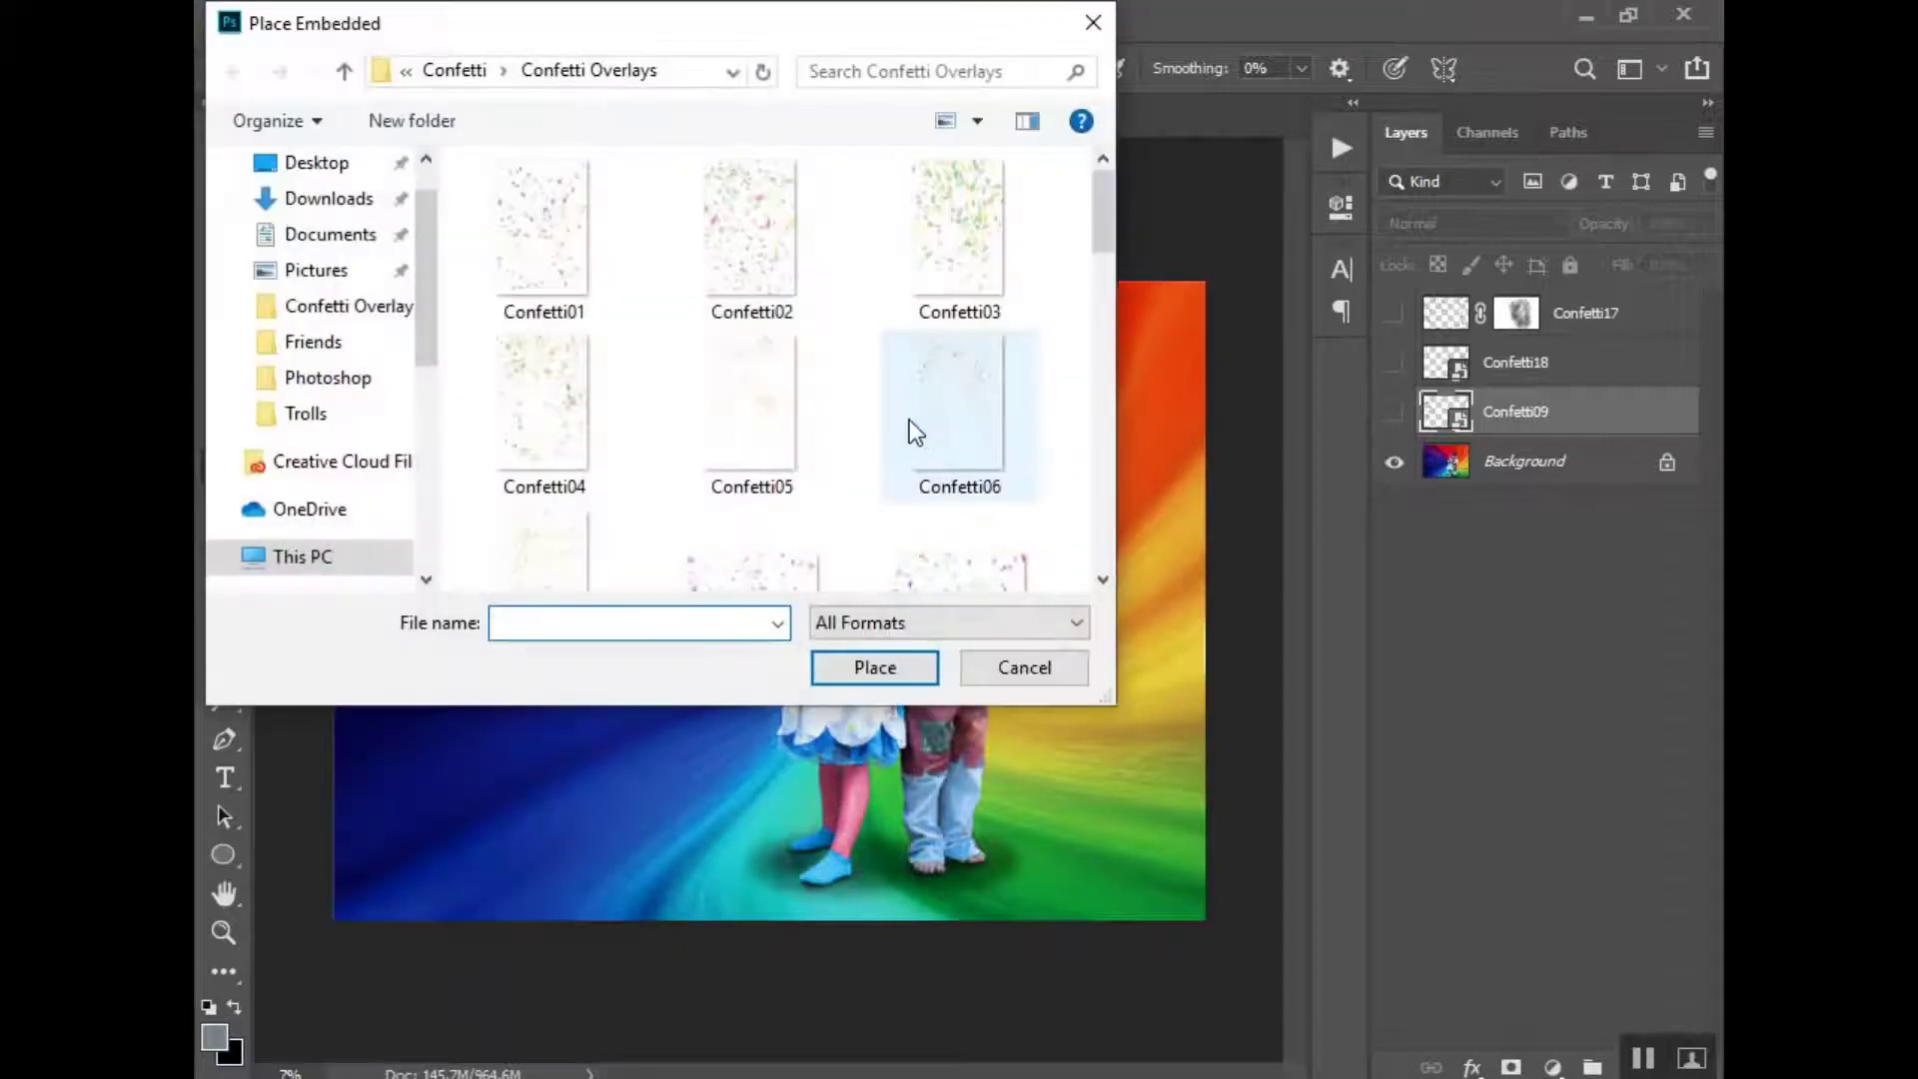
scroll(909, 427, up, 1)
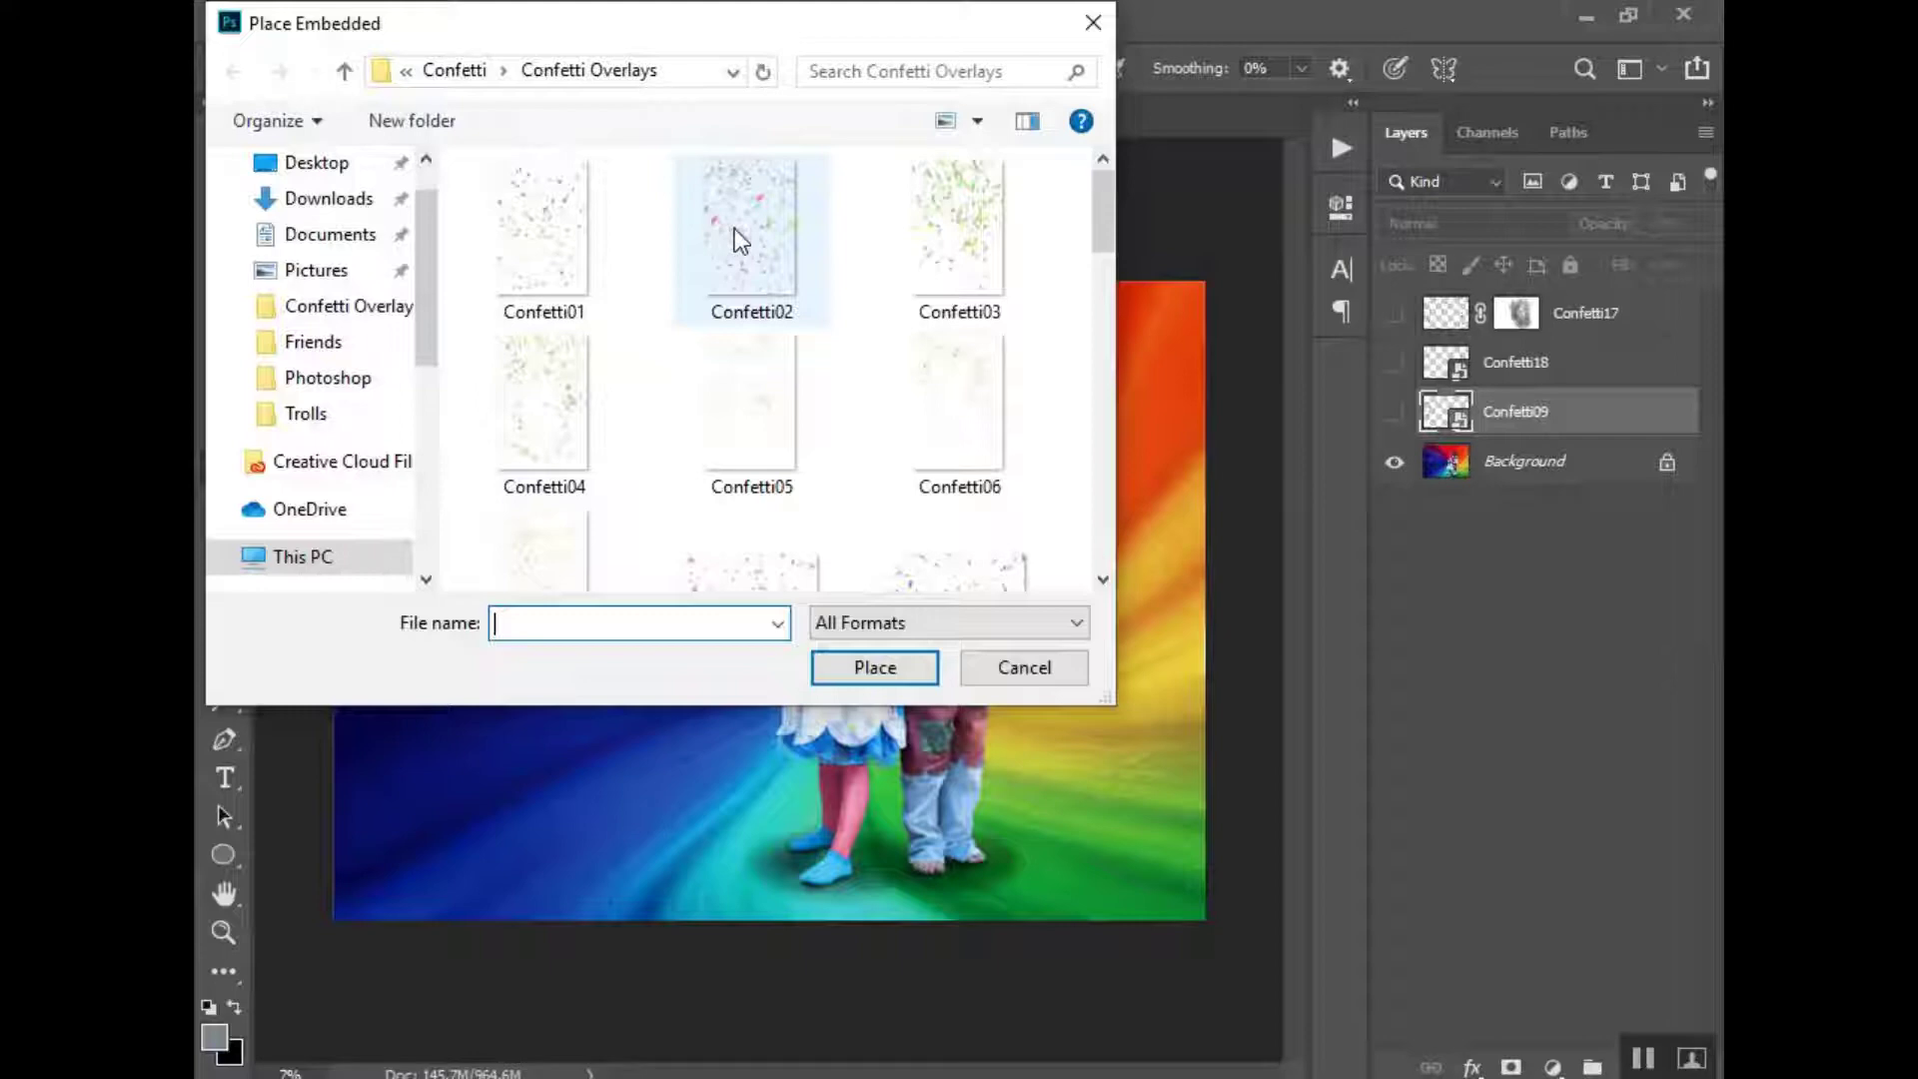
click(549, 236)
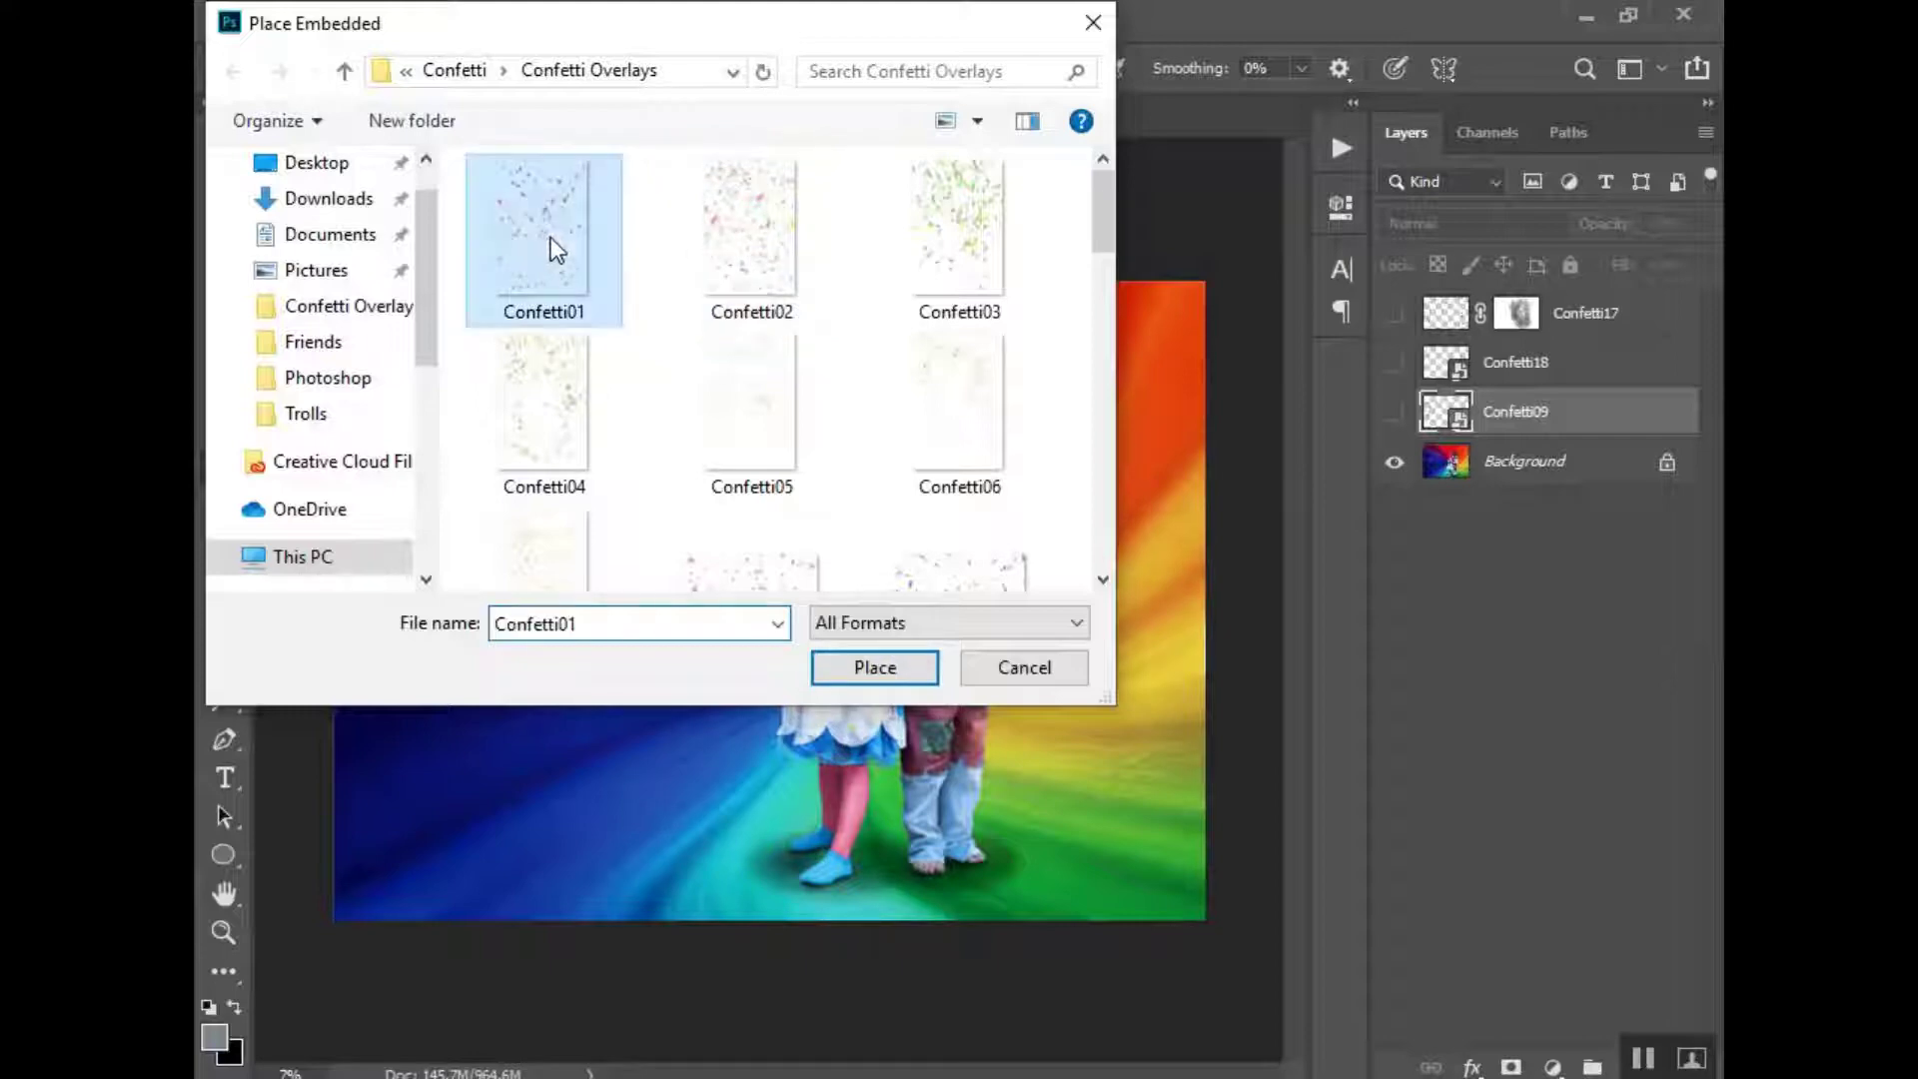
click(875, 668)
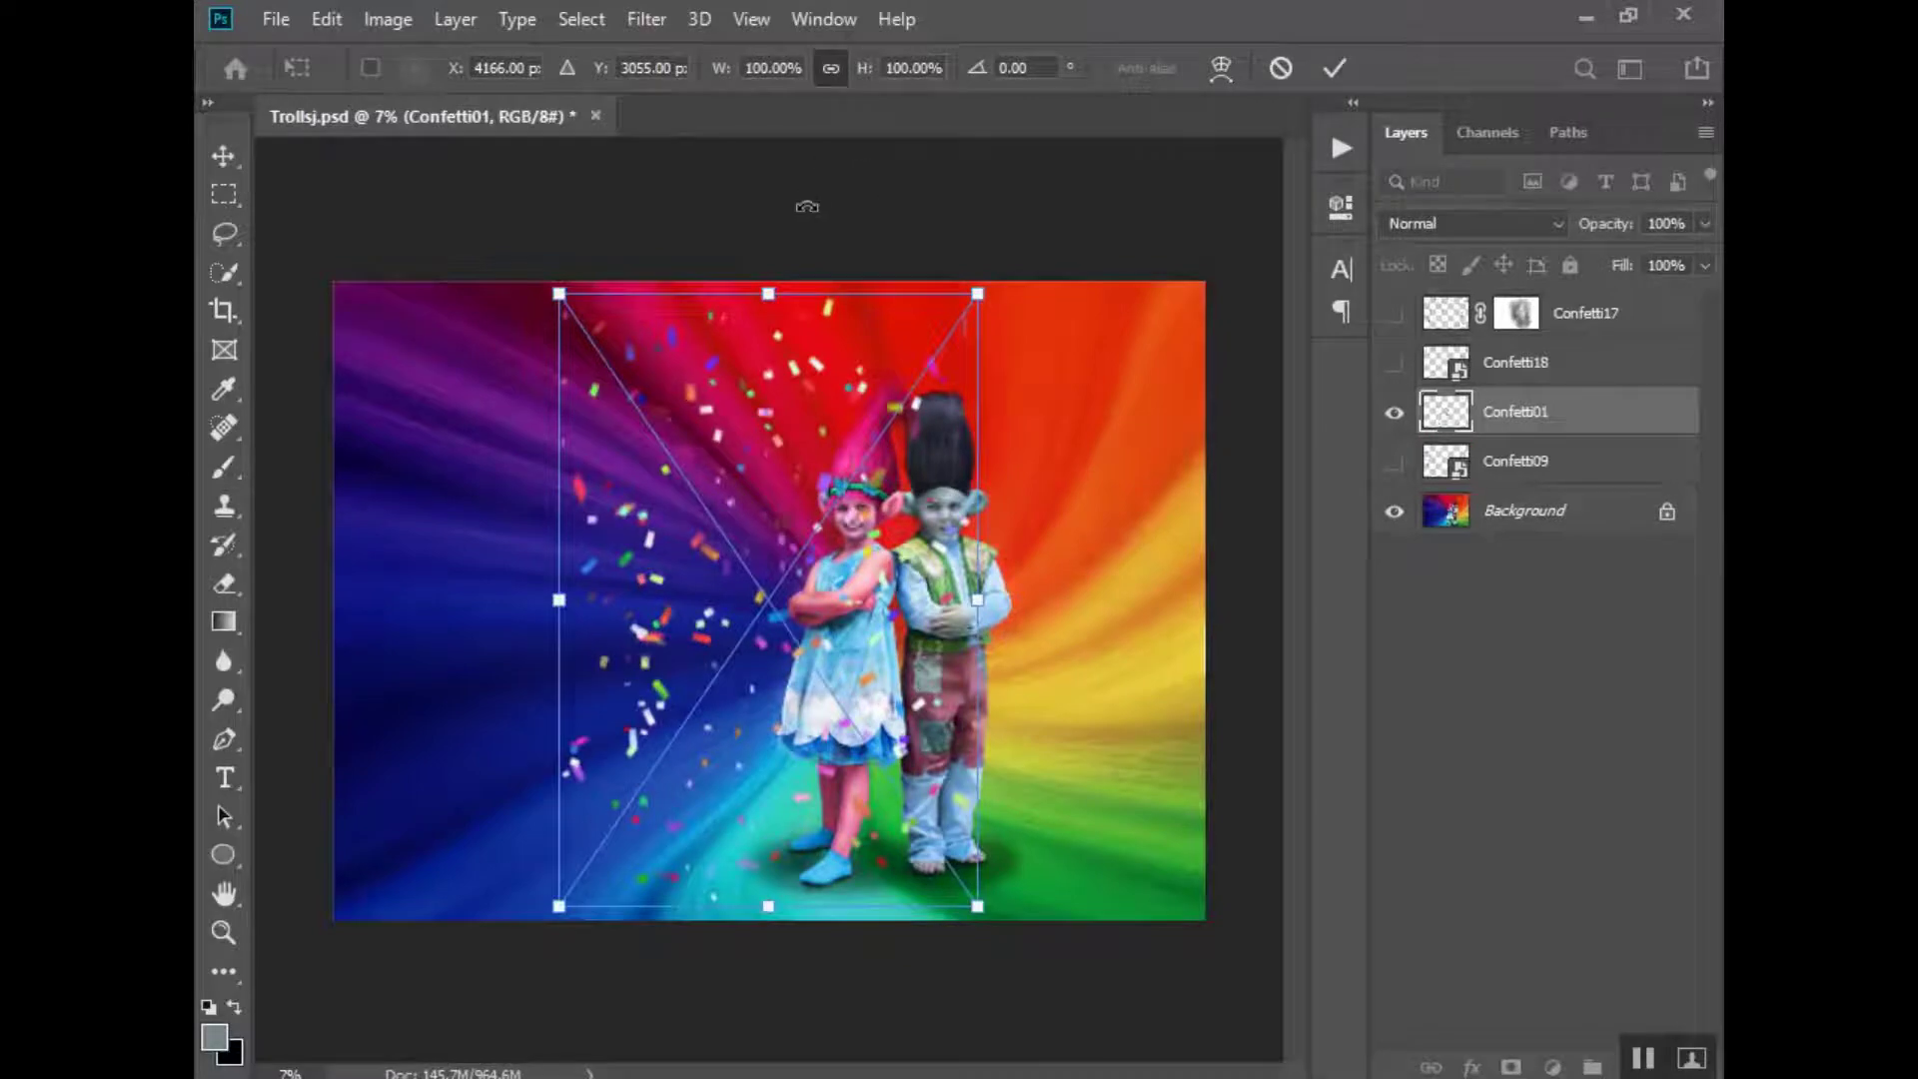
Rotate Confetti01 a quarter turn and enlarge it, then delete the layer
drag(808, 205, 1223, 641)
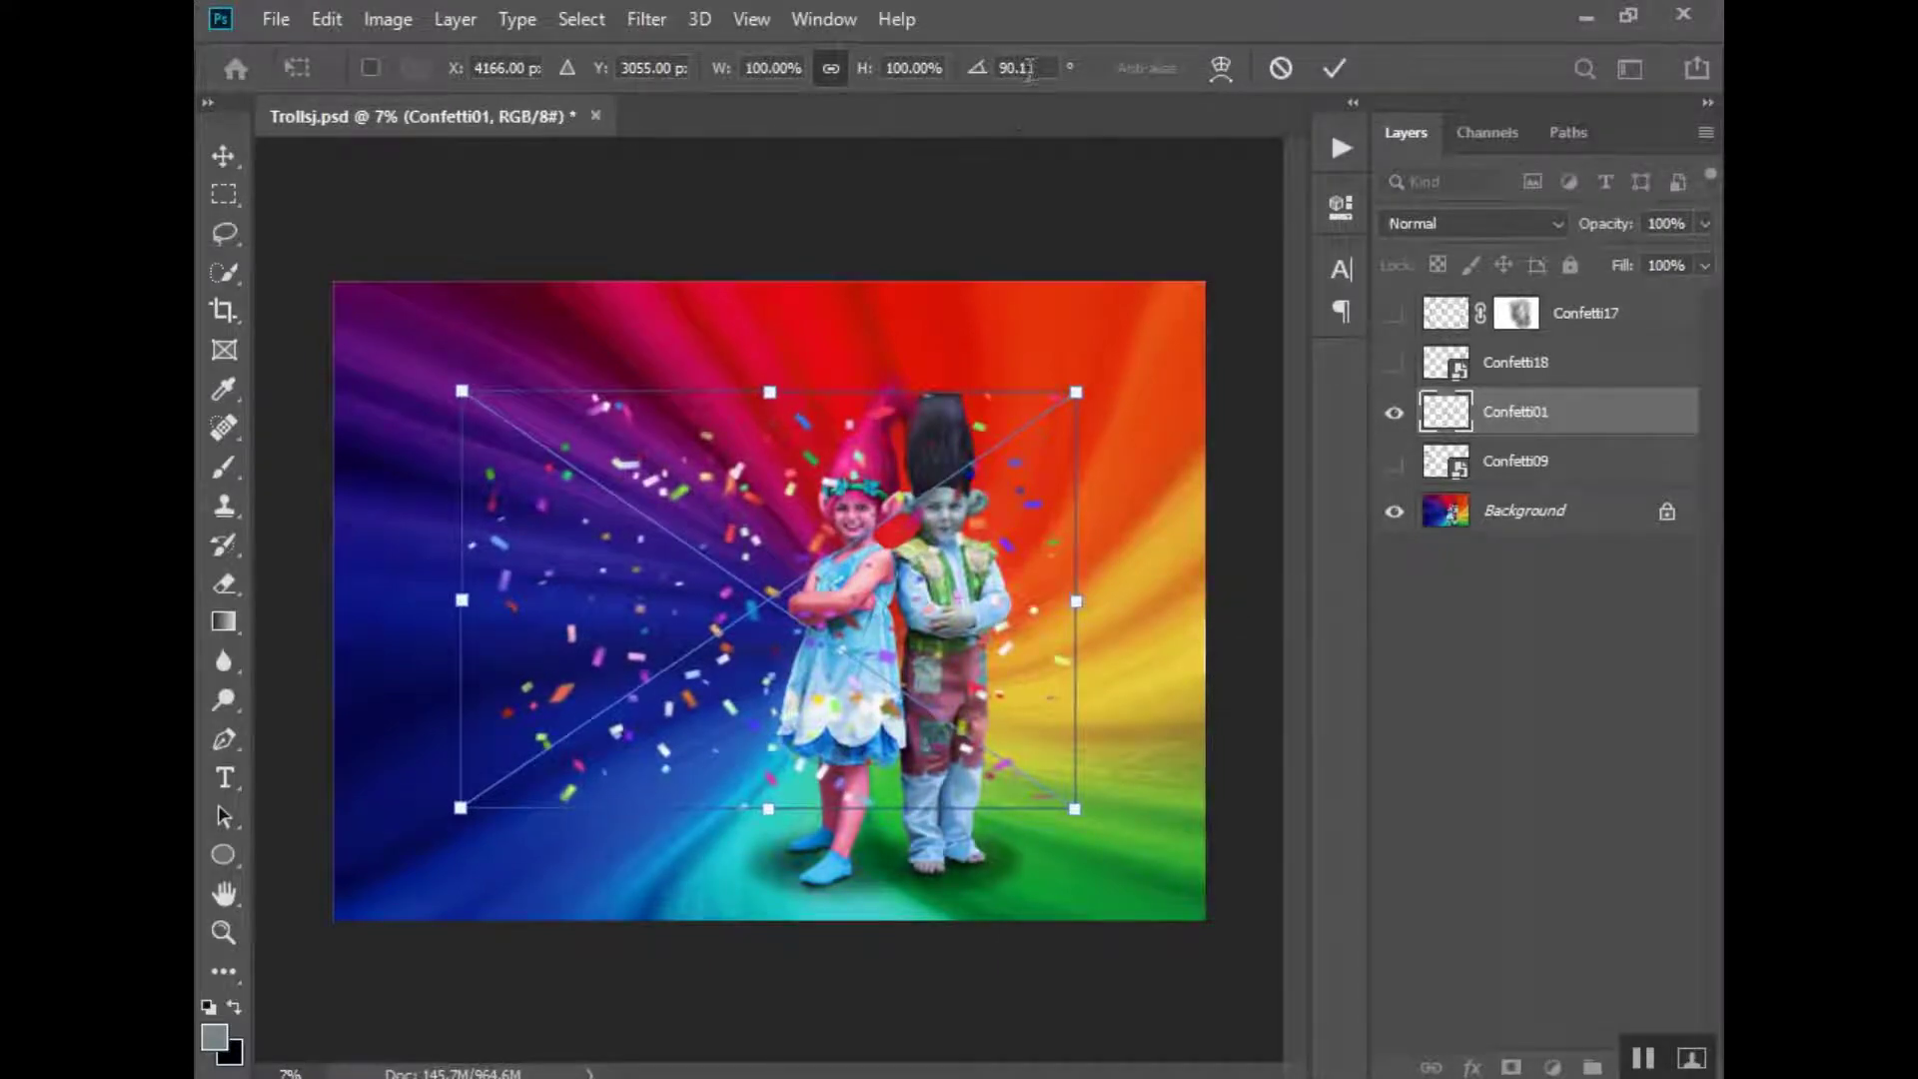
drag(1076, 393, 1230, 255)
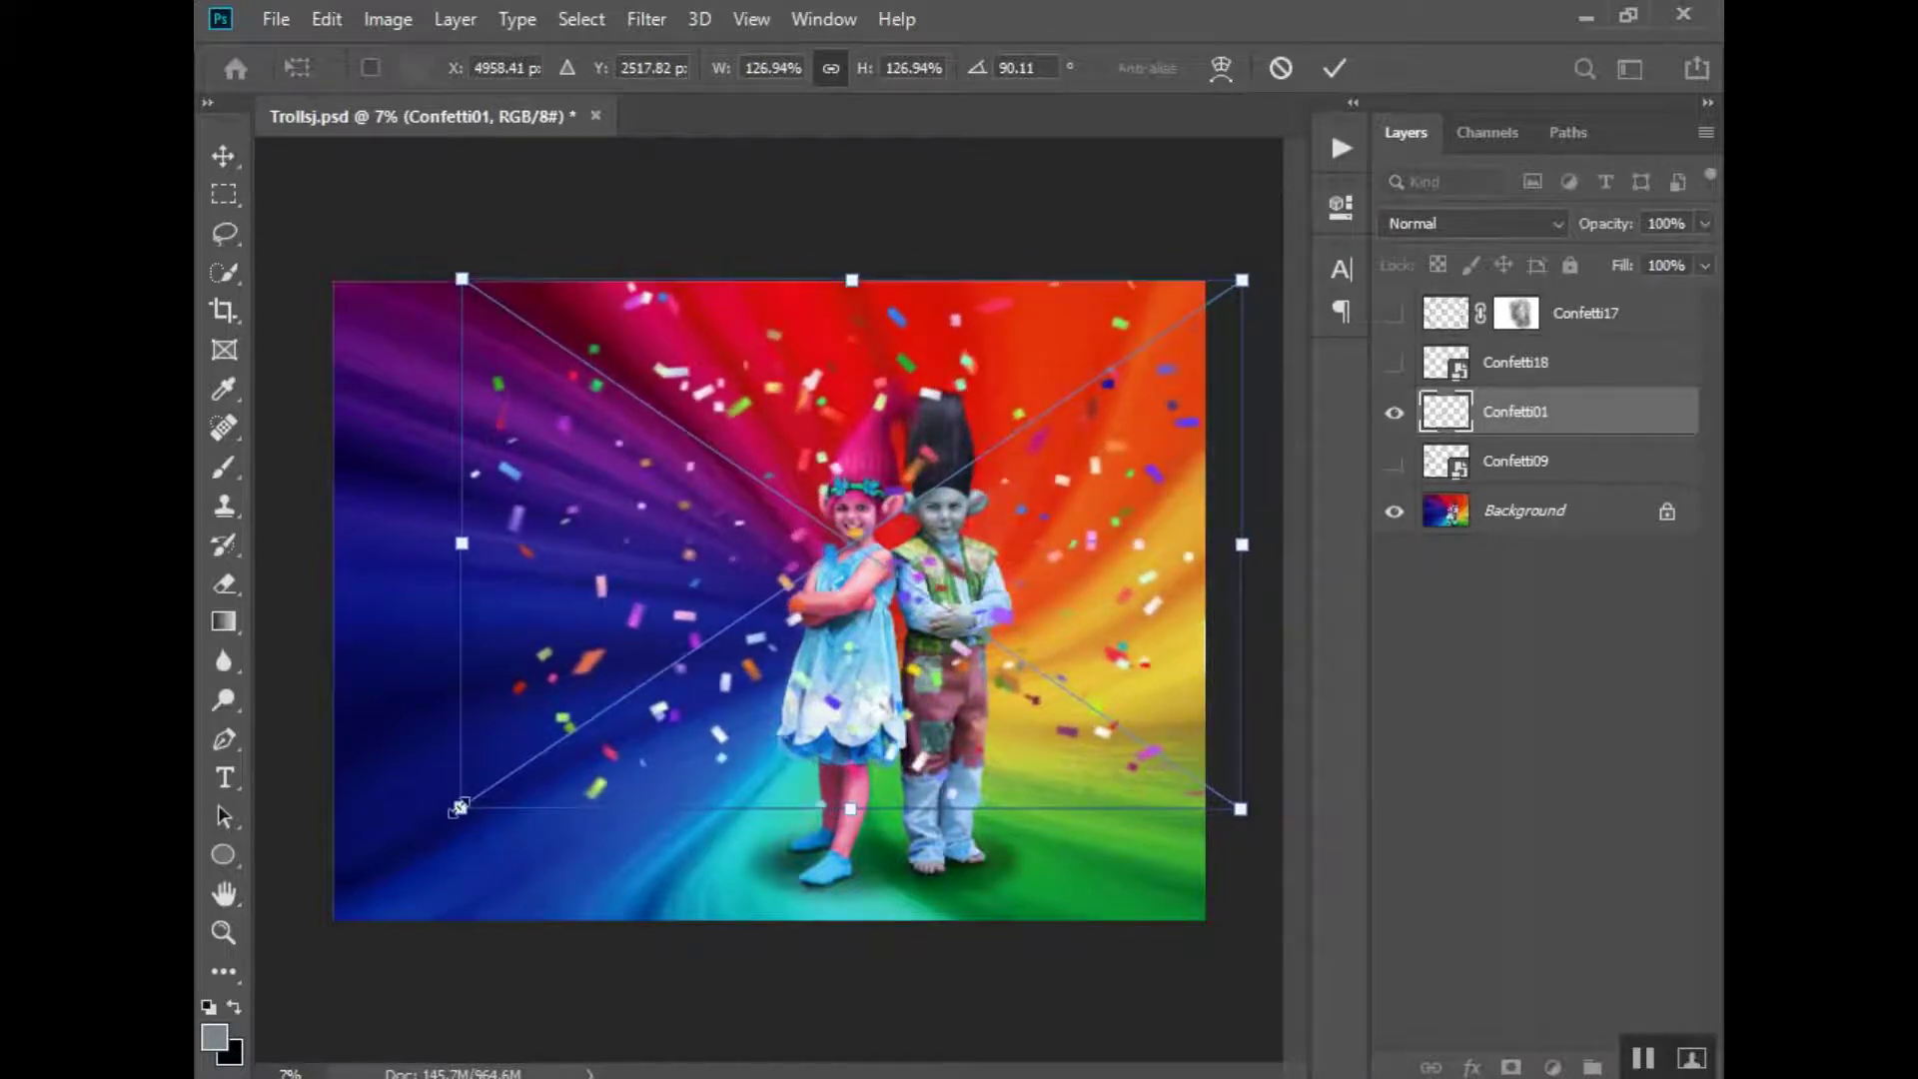
drag(461, 809, 279, 950)
key(b)
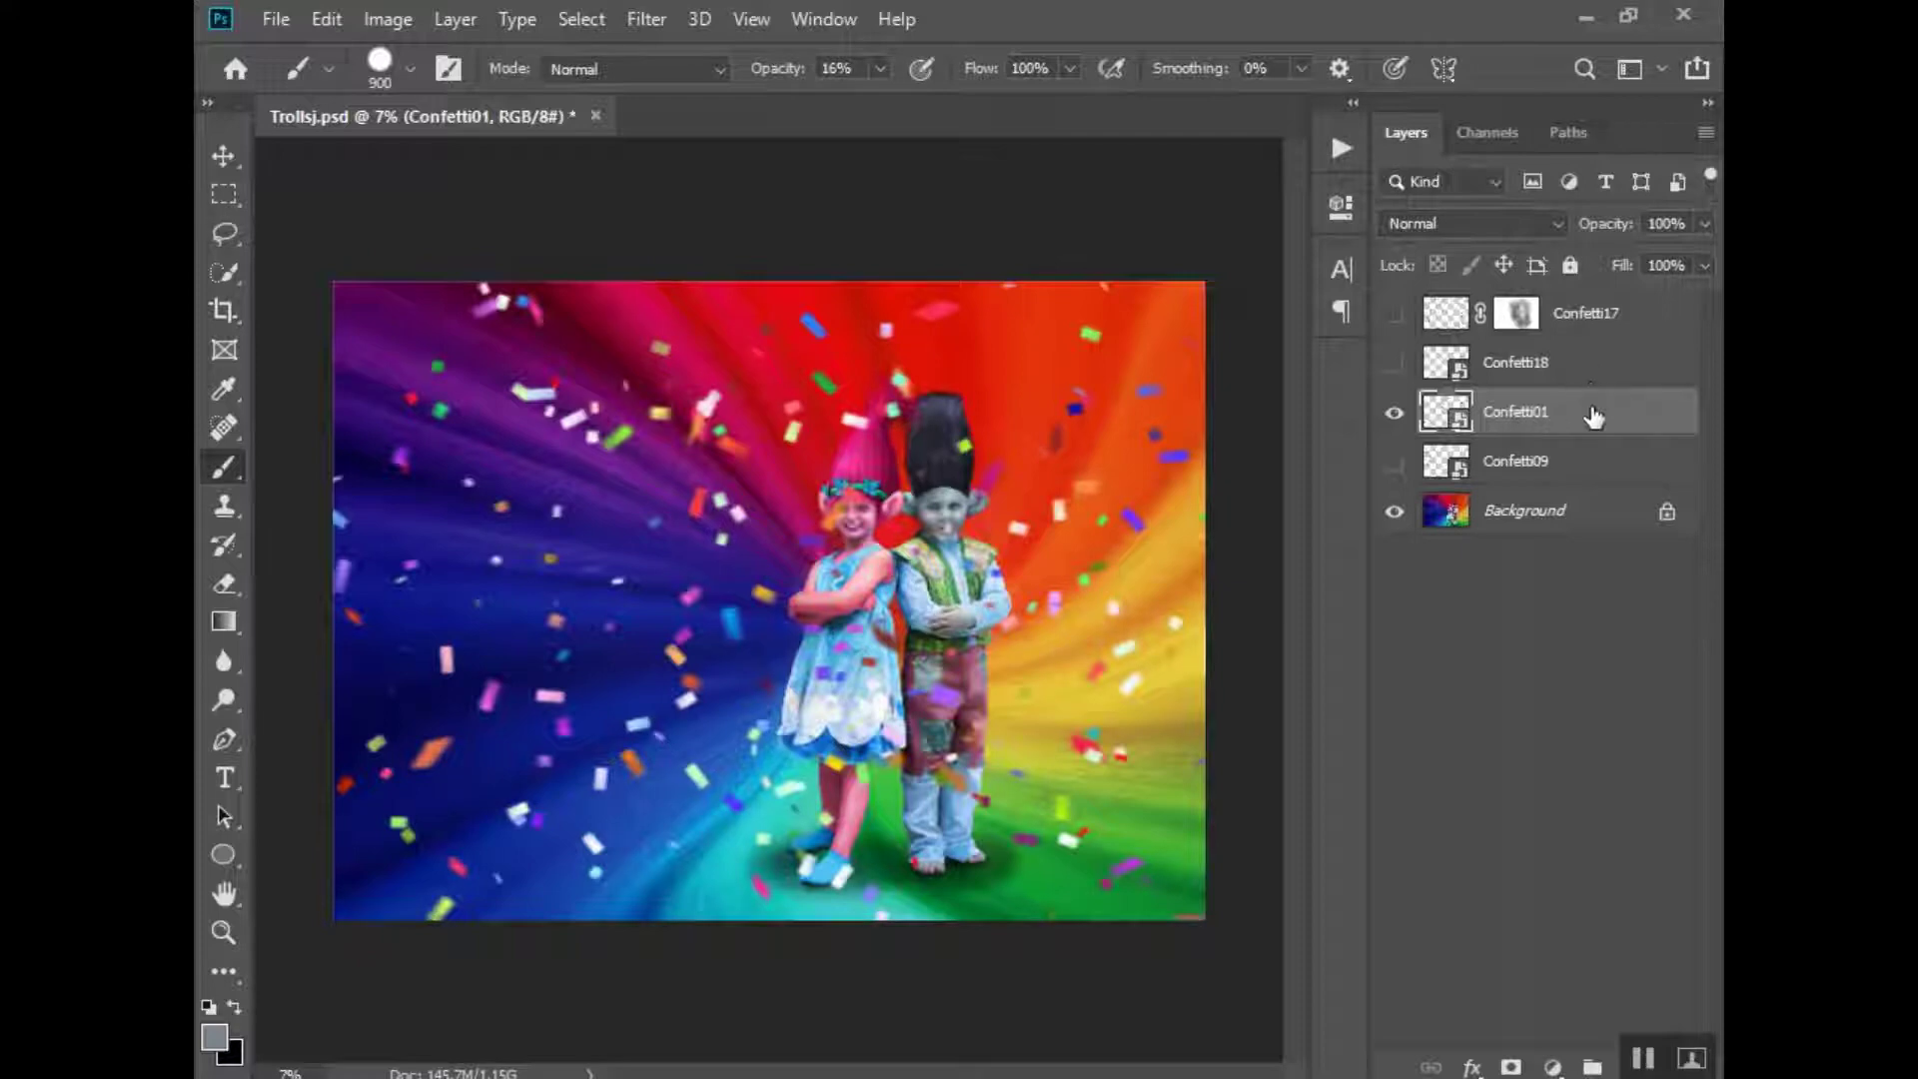
key(Delete)
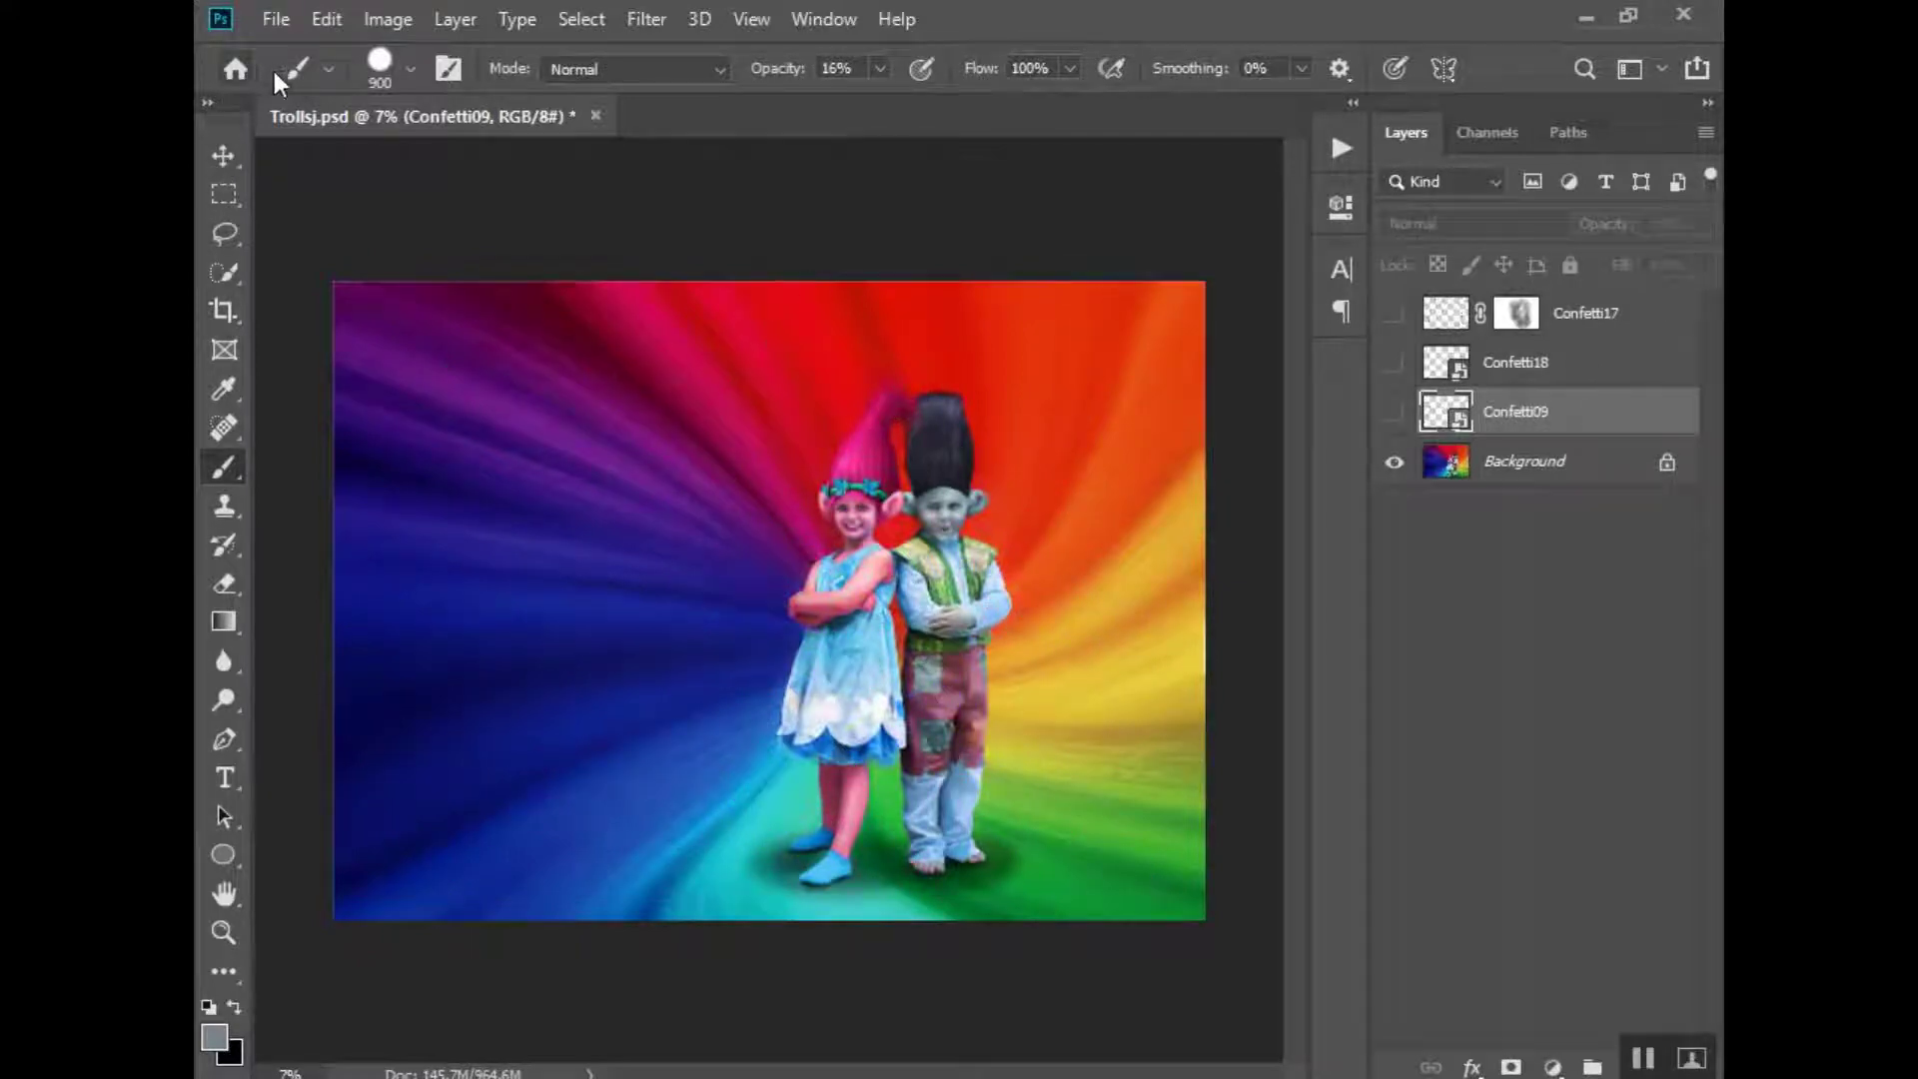
Place the Confetti17 overlay as an embedded layer
click(278, 19)
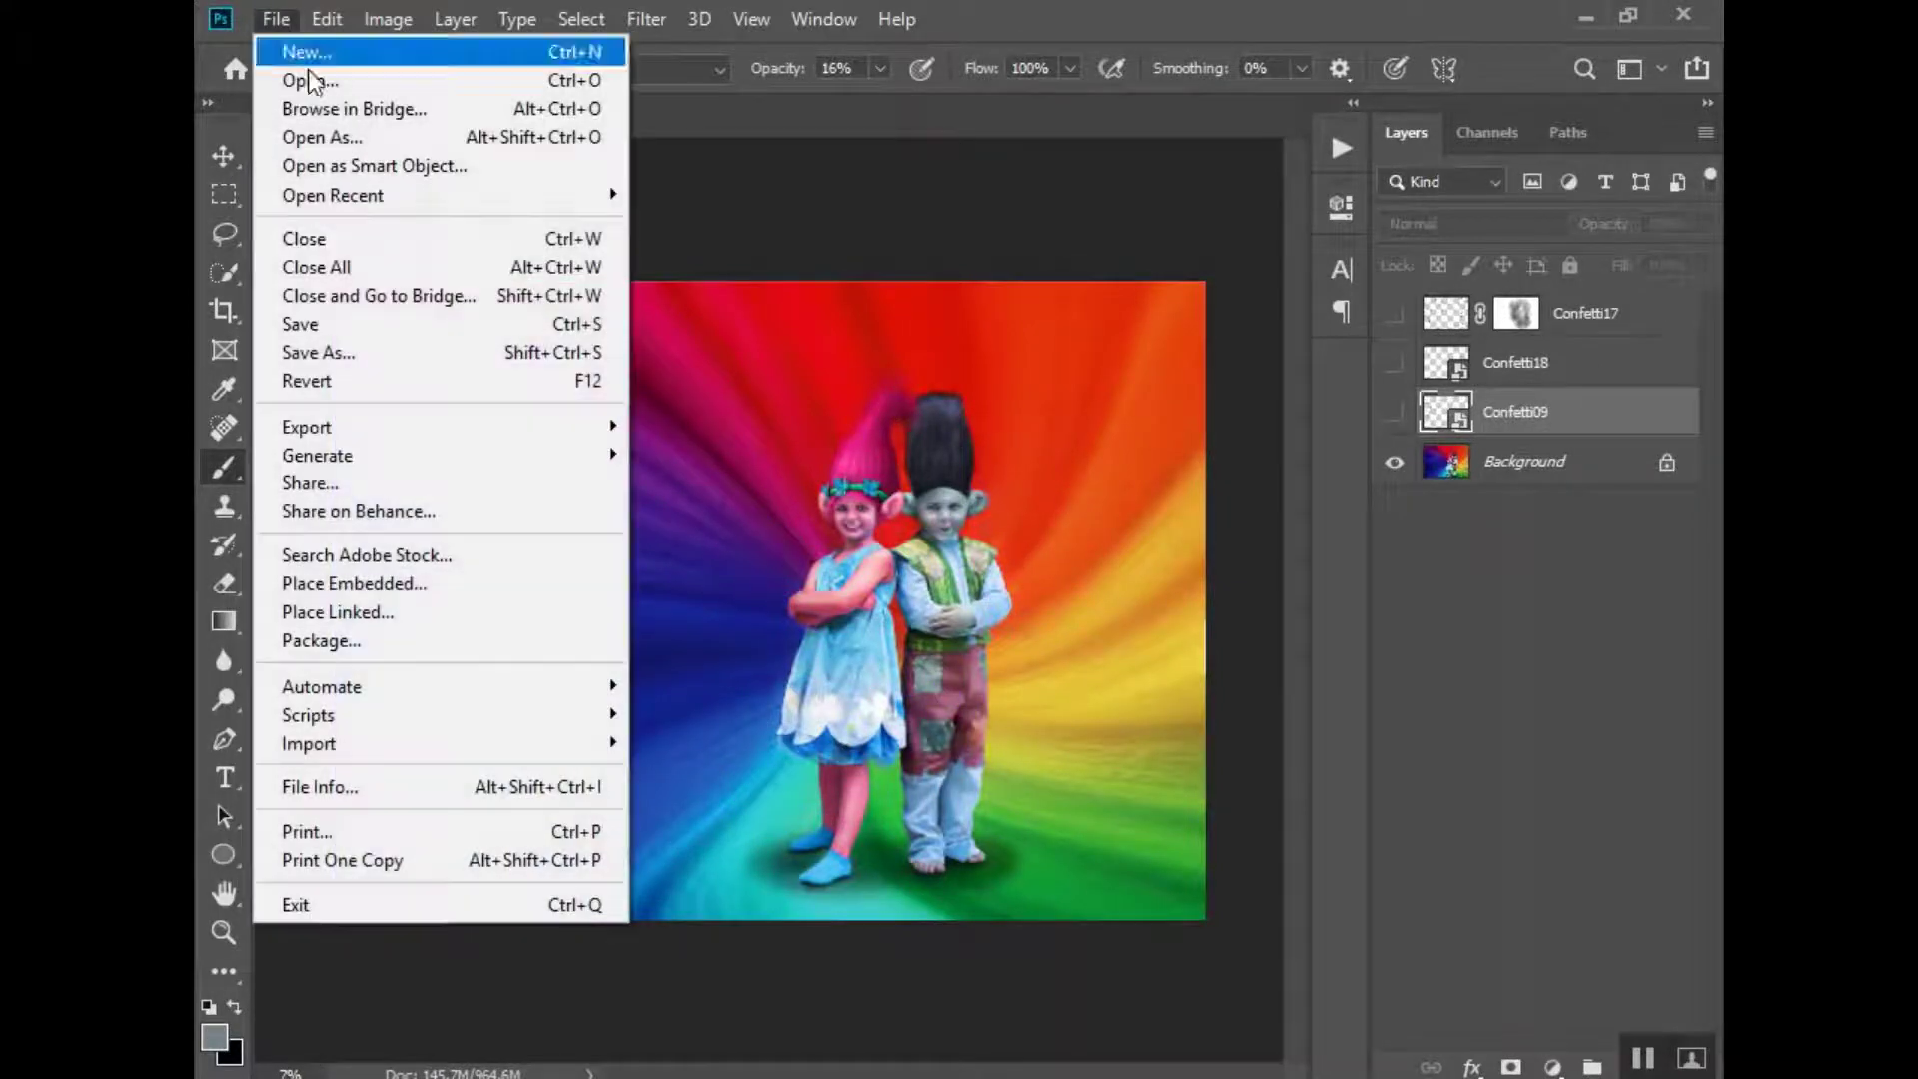
click(428, 584)
scroll(769, 514, down, 3)
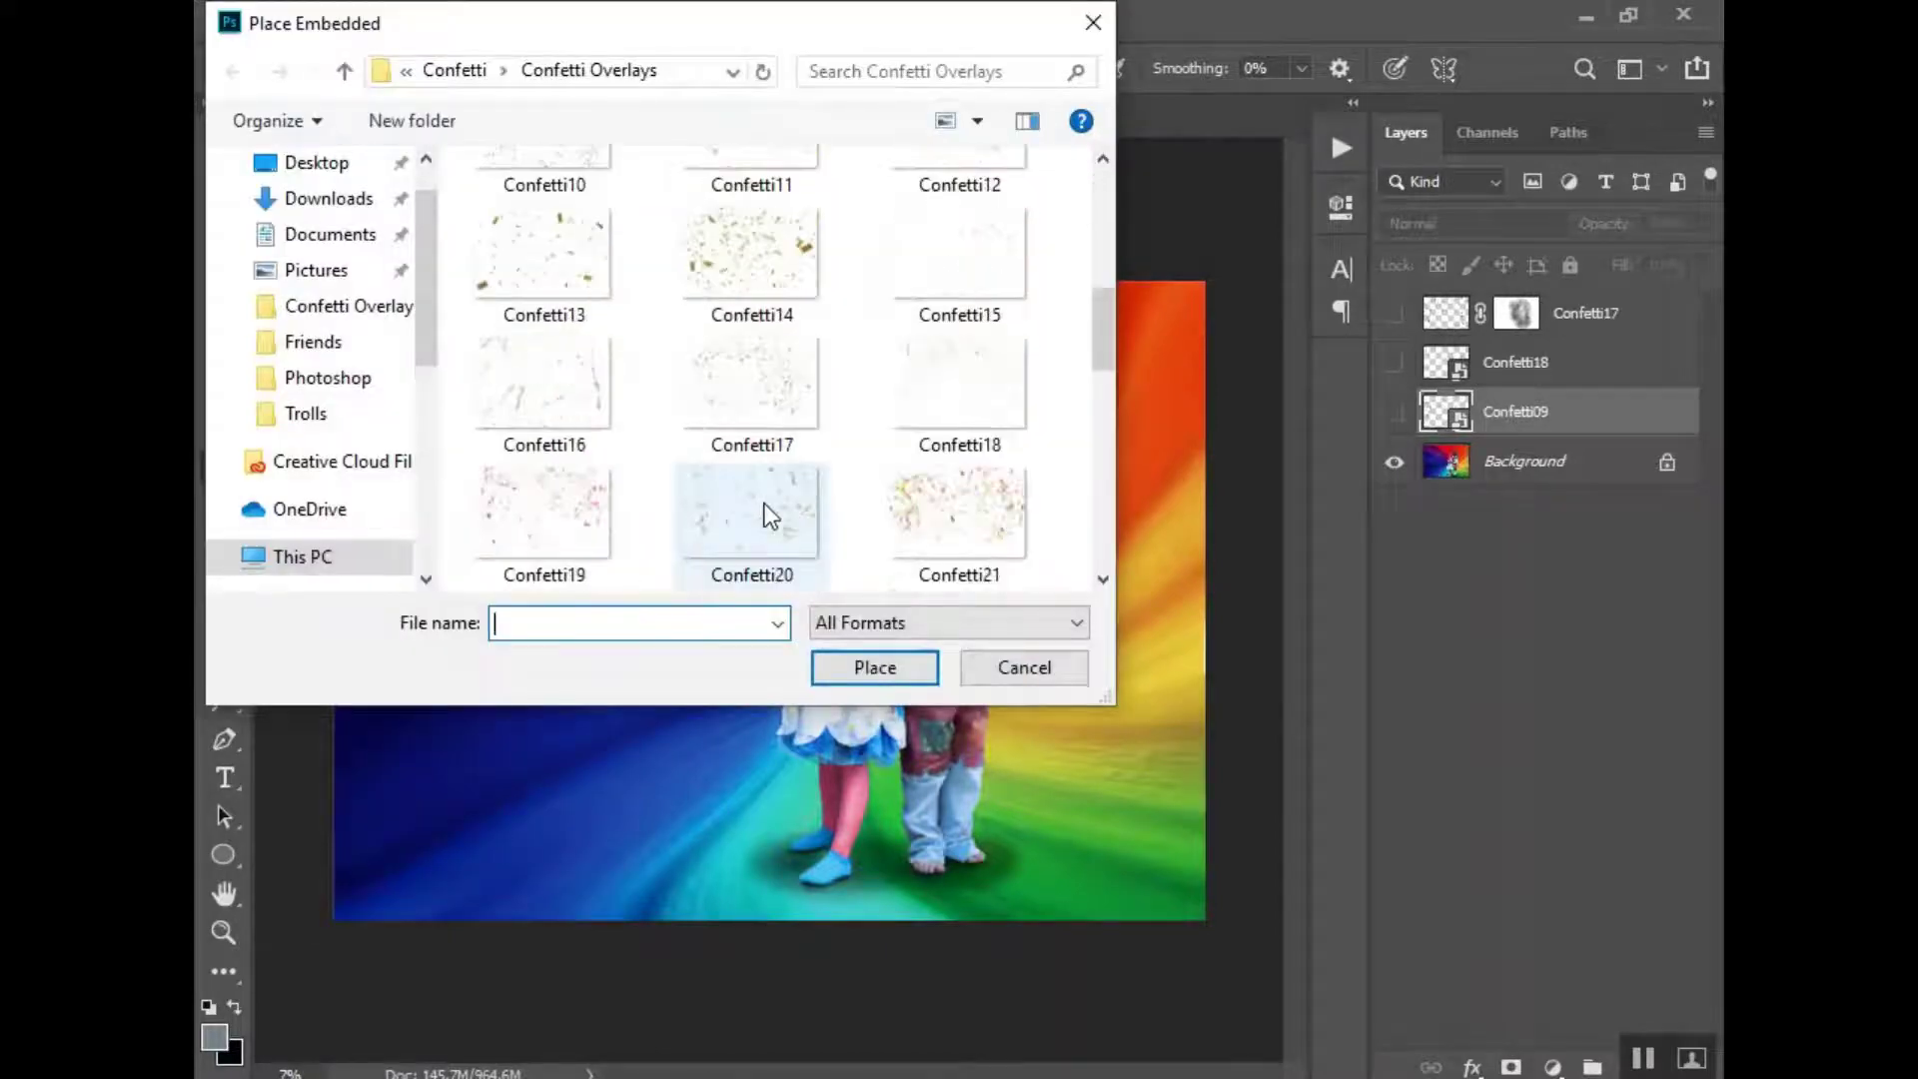
click(763, 411)
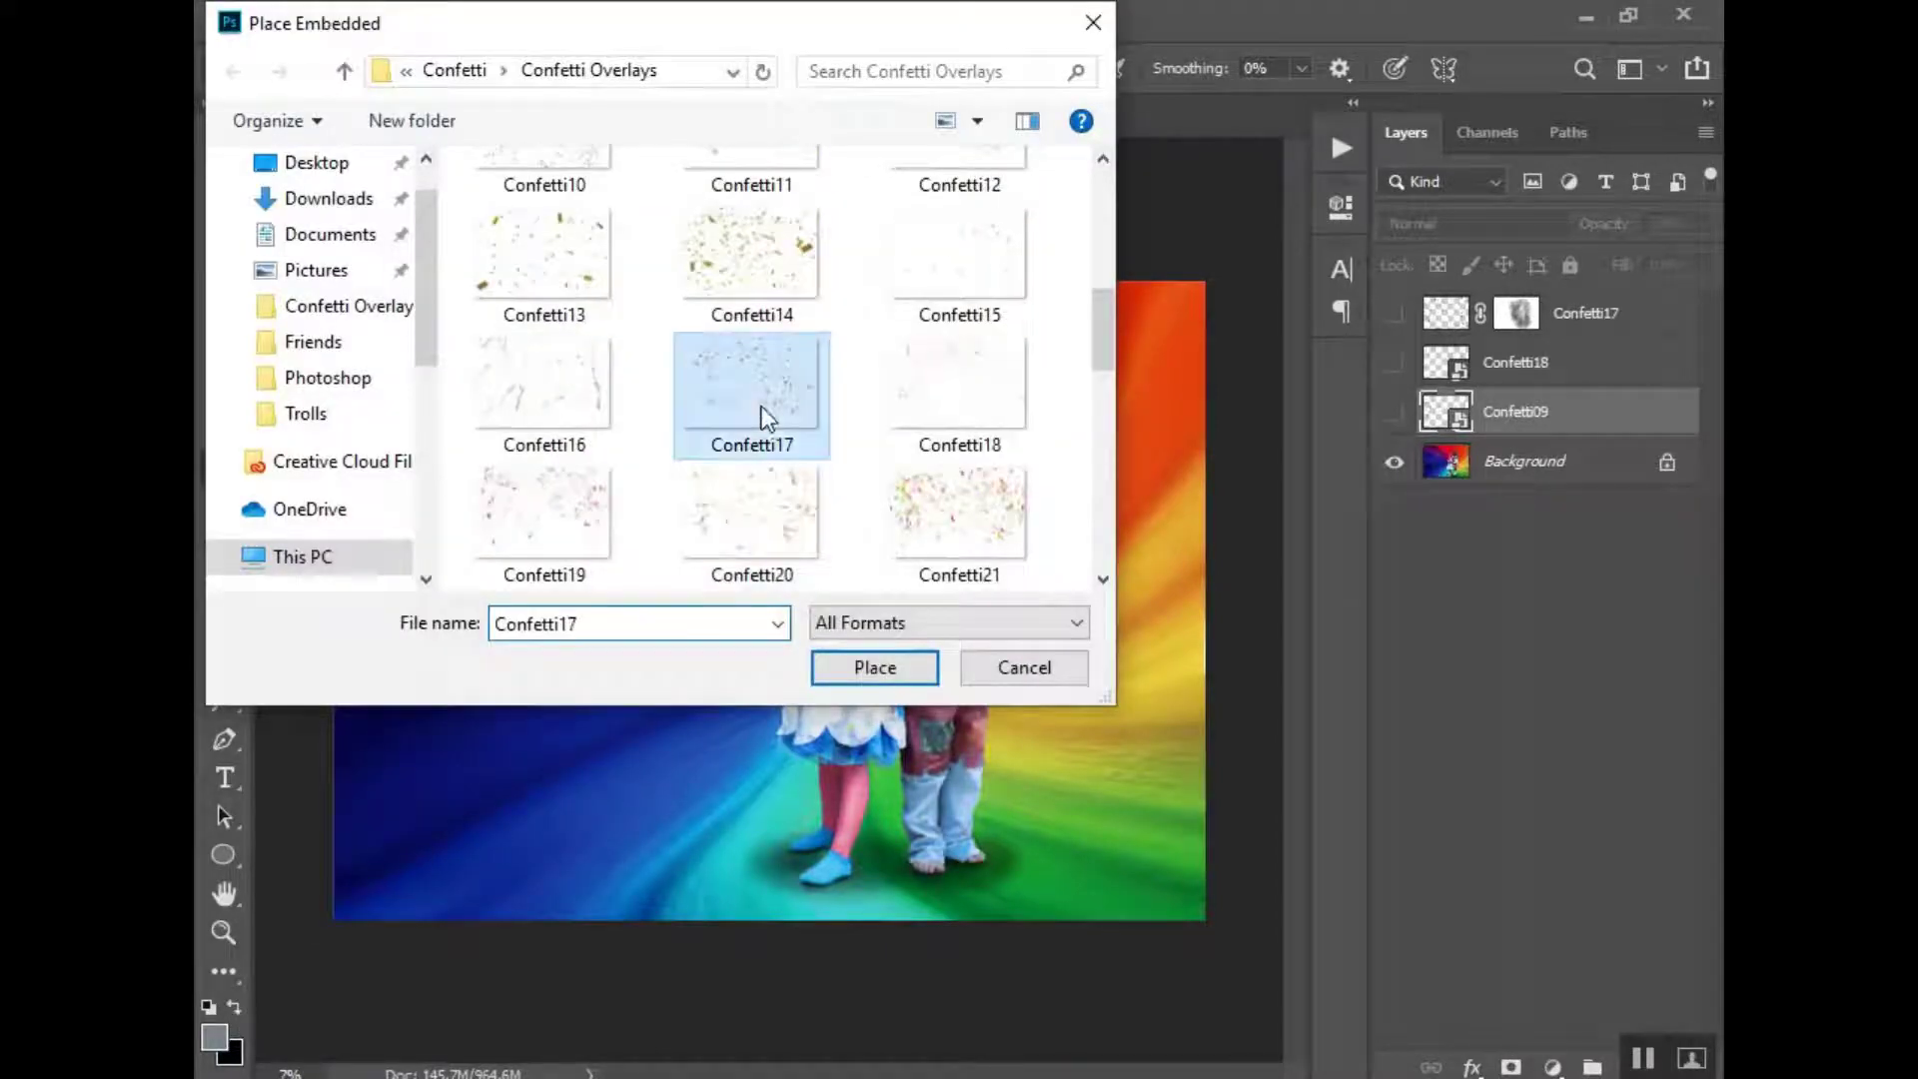
click(882, 666)
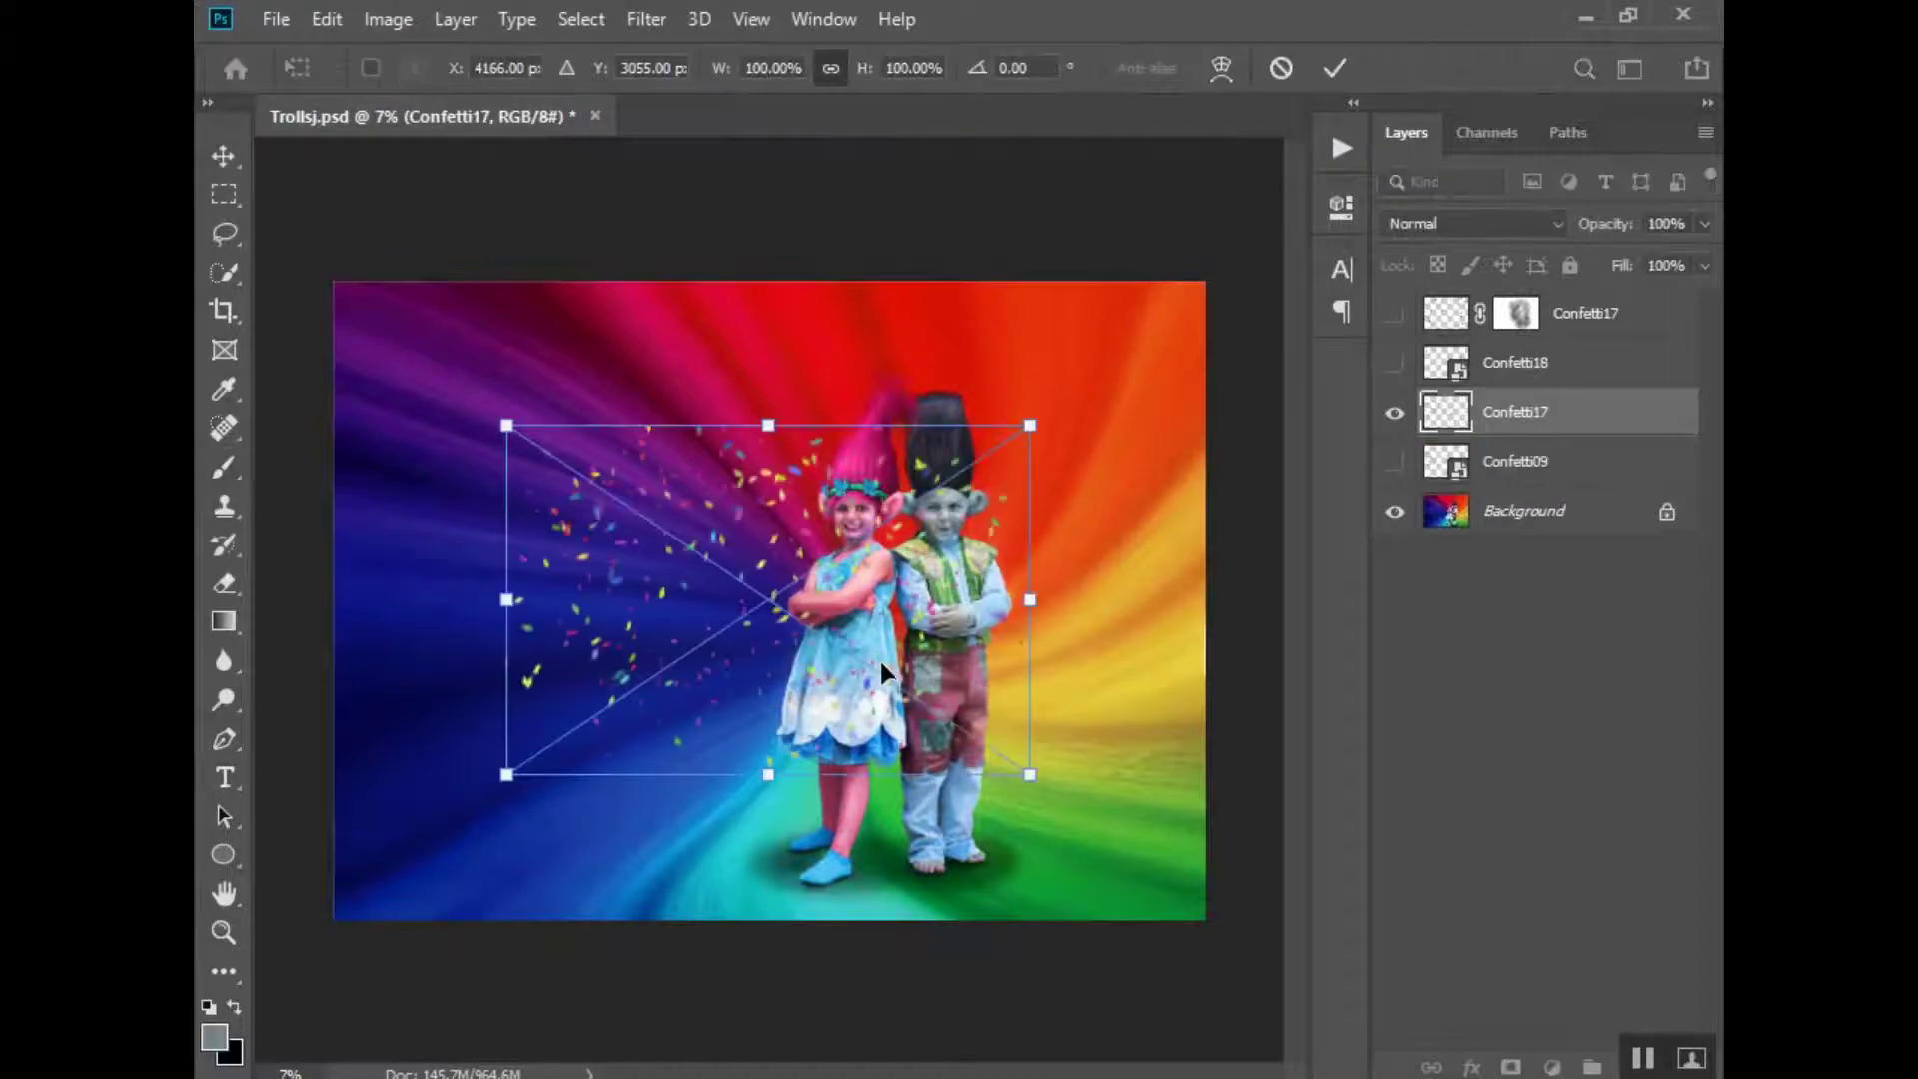
Scale Confetti17 to about 223% and position it to cover the whole picture
drag(505, 424, 291, 282)
drag(1034, 775, 1328, 1029)
drag(1113, 687, 1074, 663)
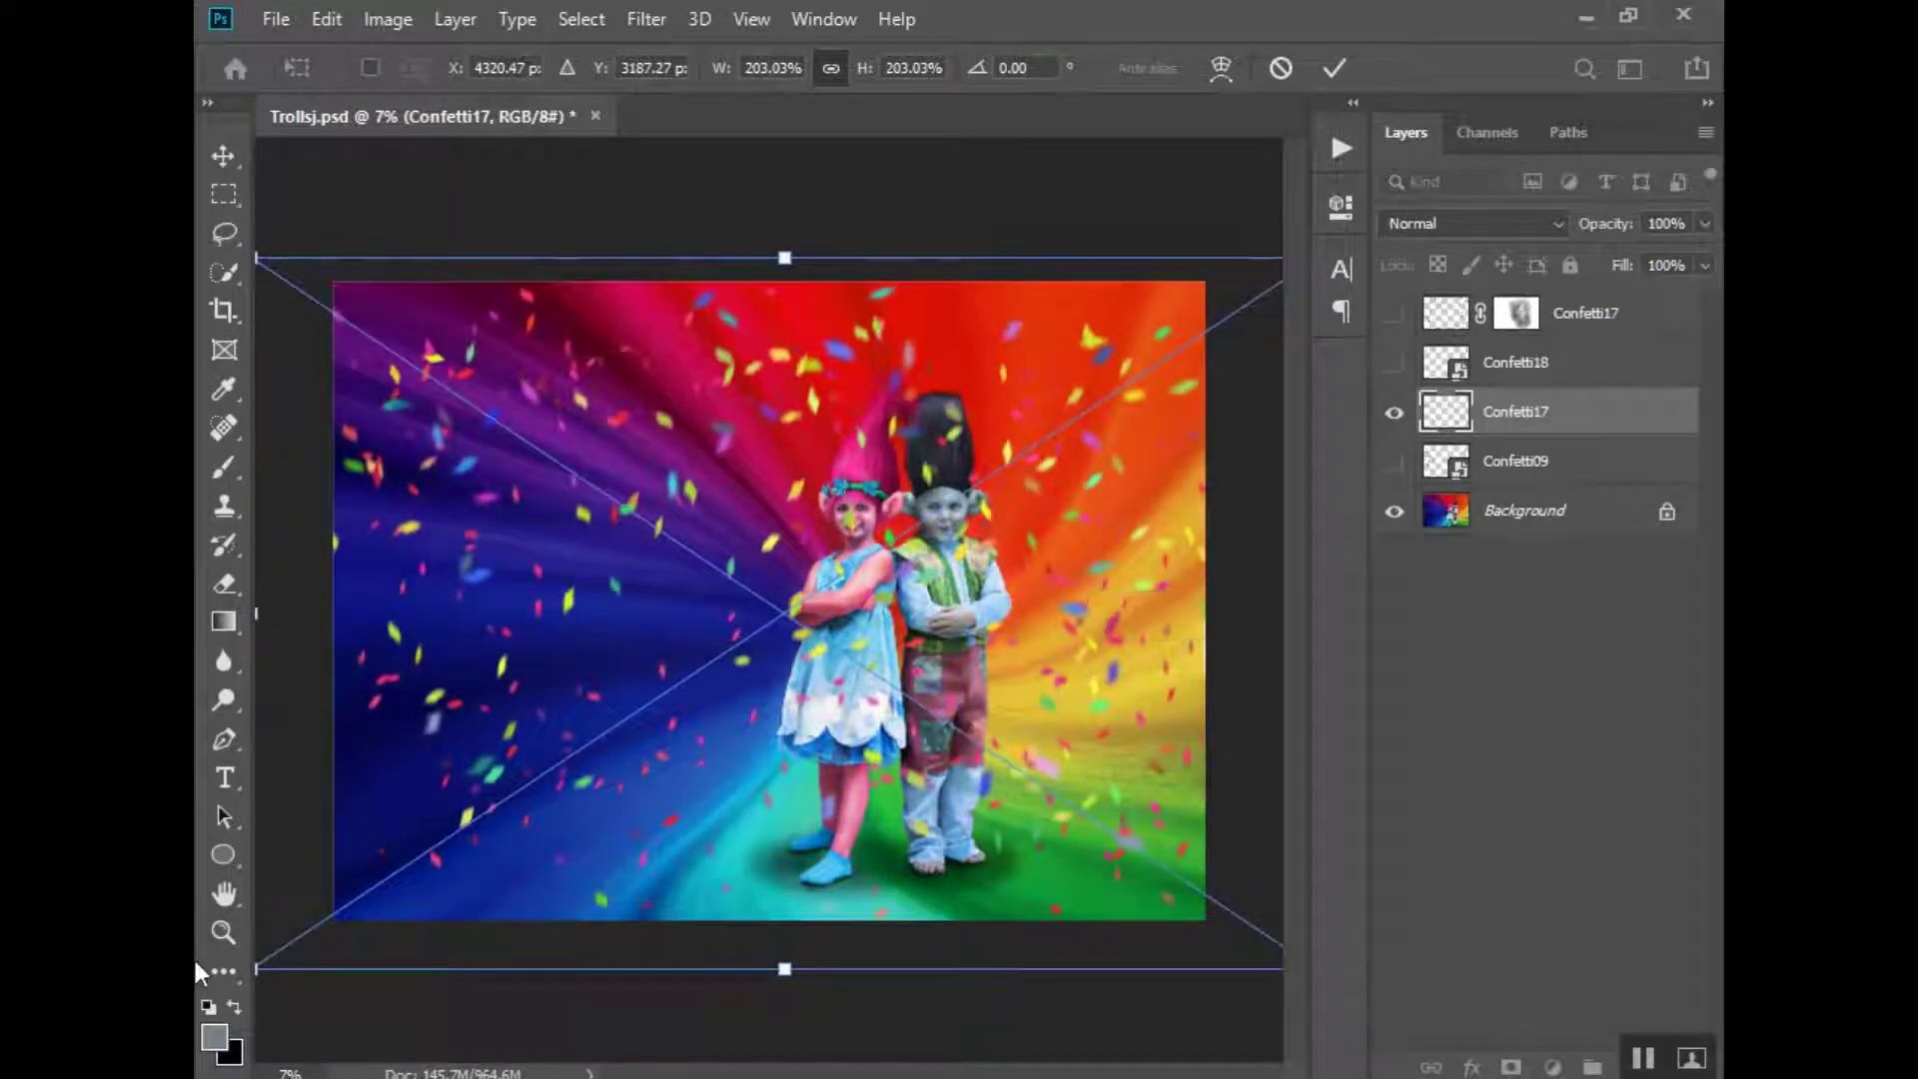
drag(785, 966, 784, 1035)
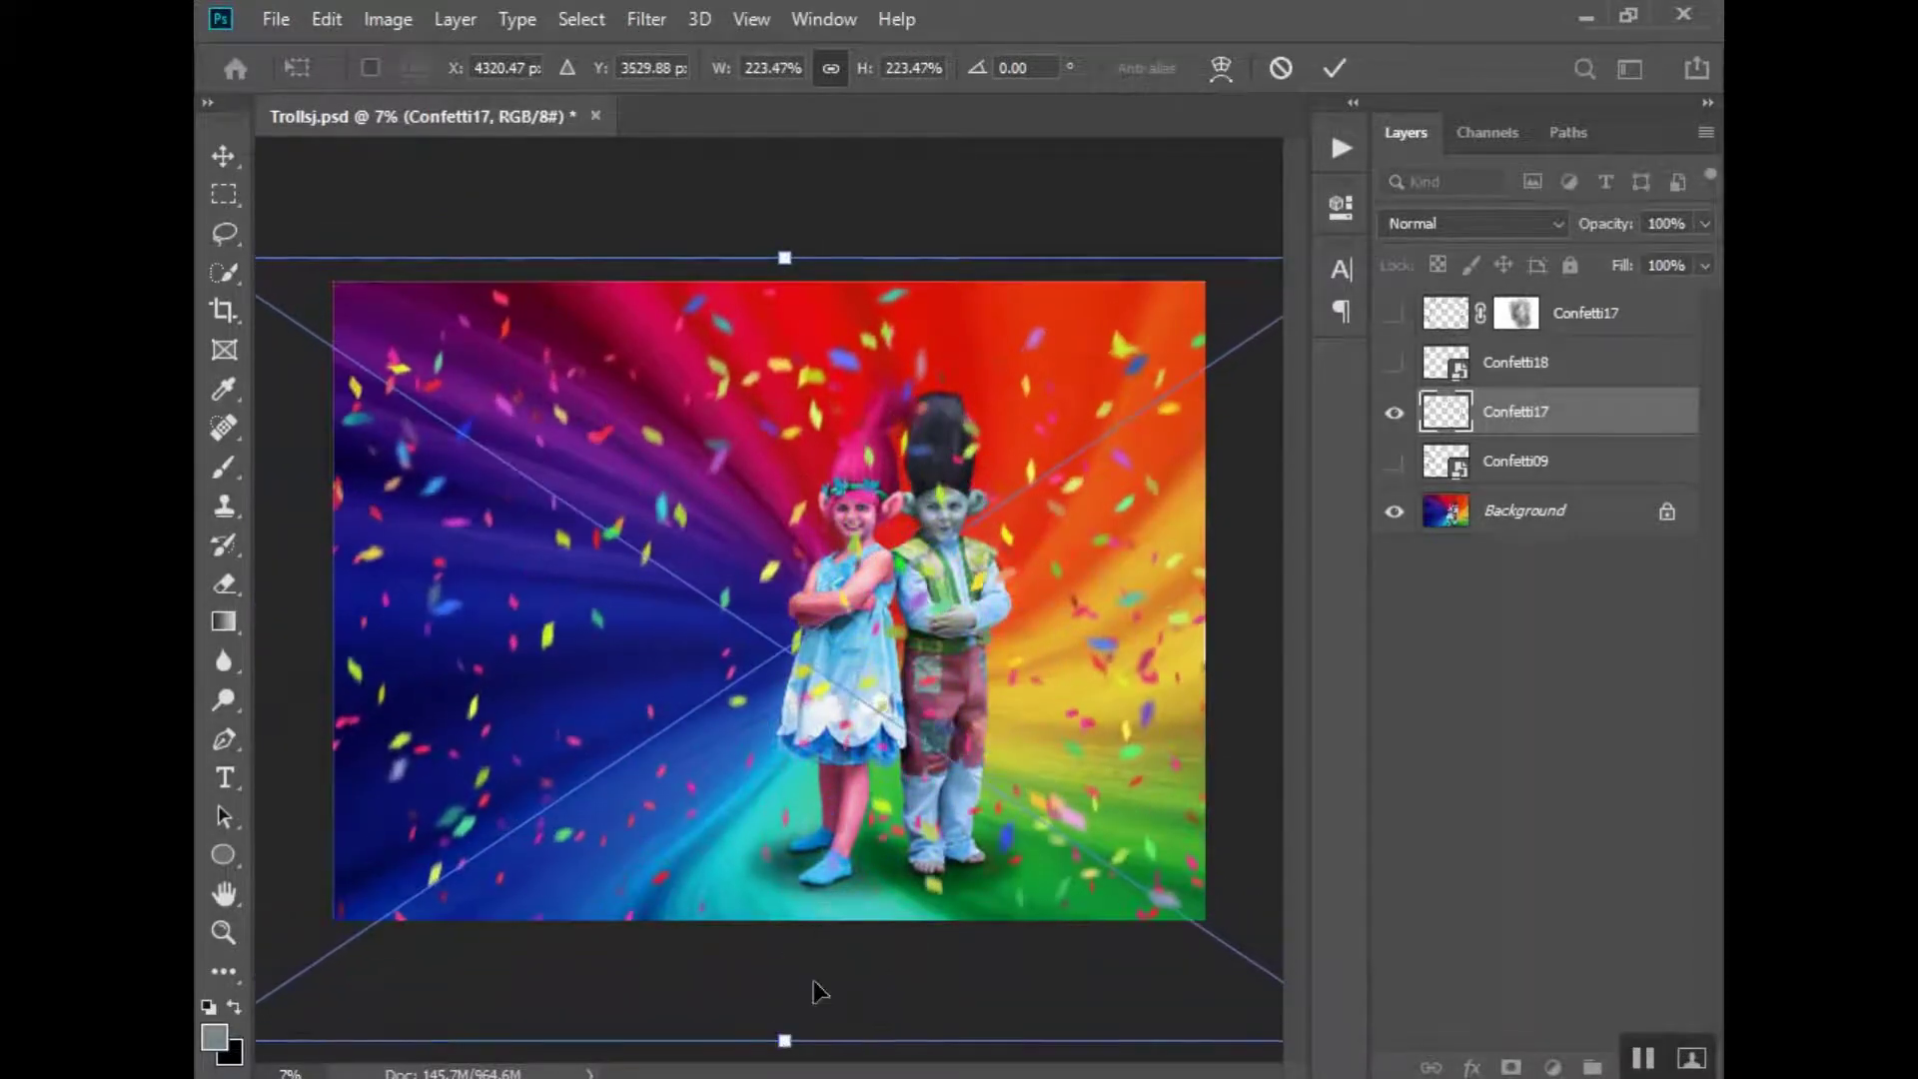
drag(923, 721, 919, 700)
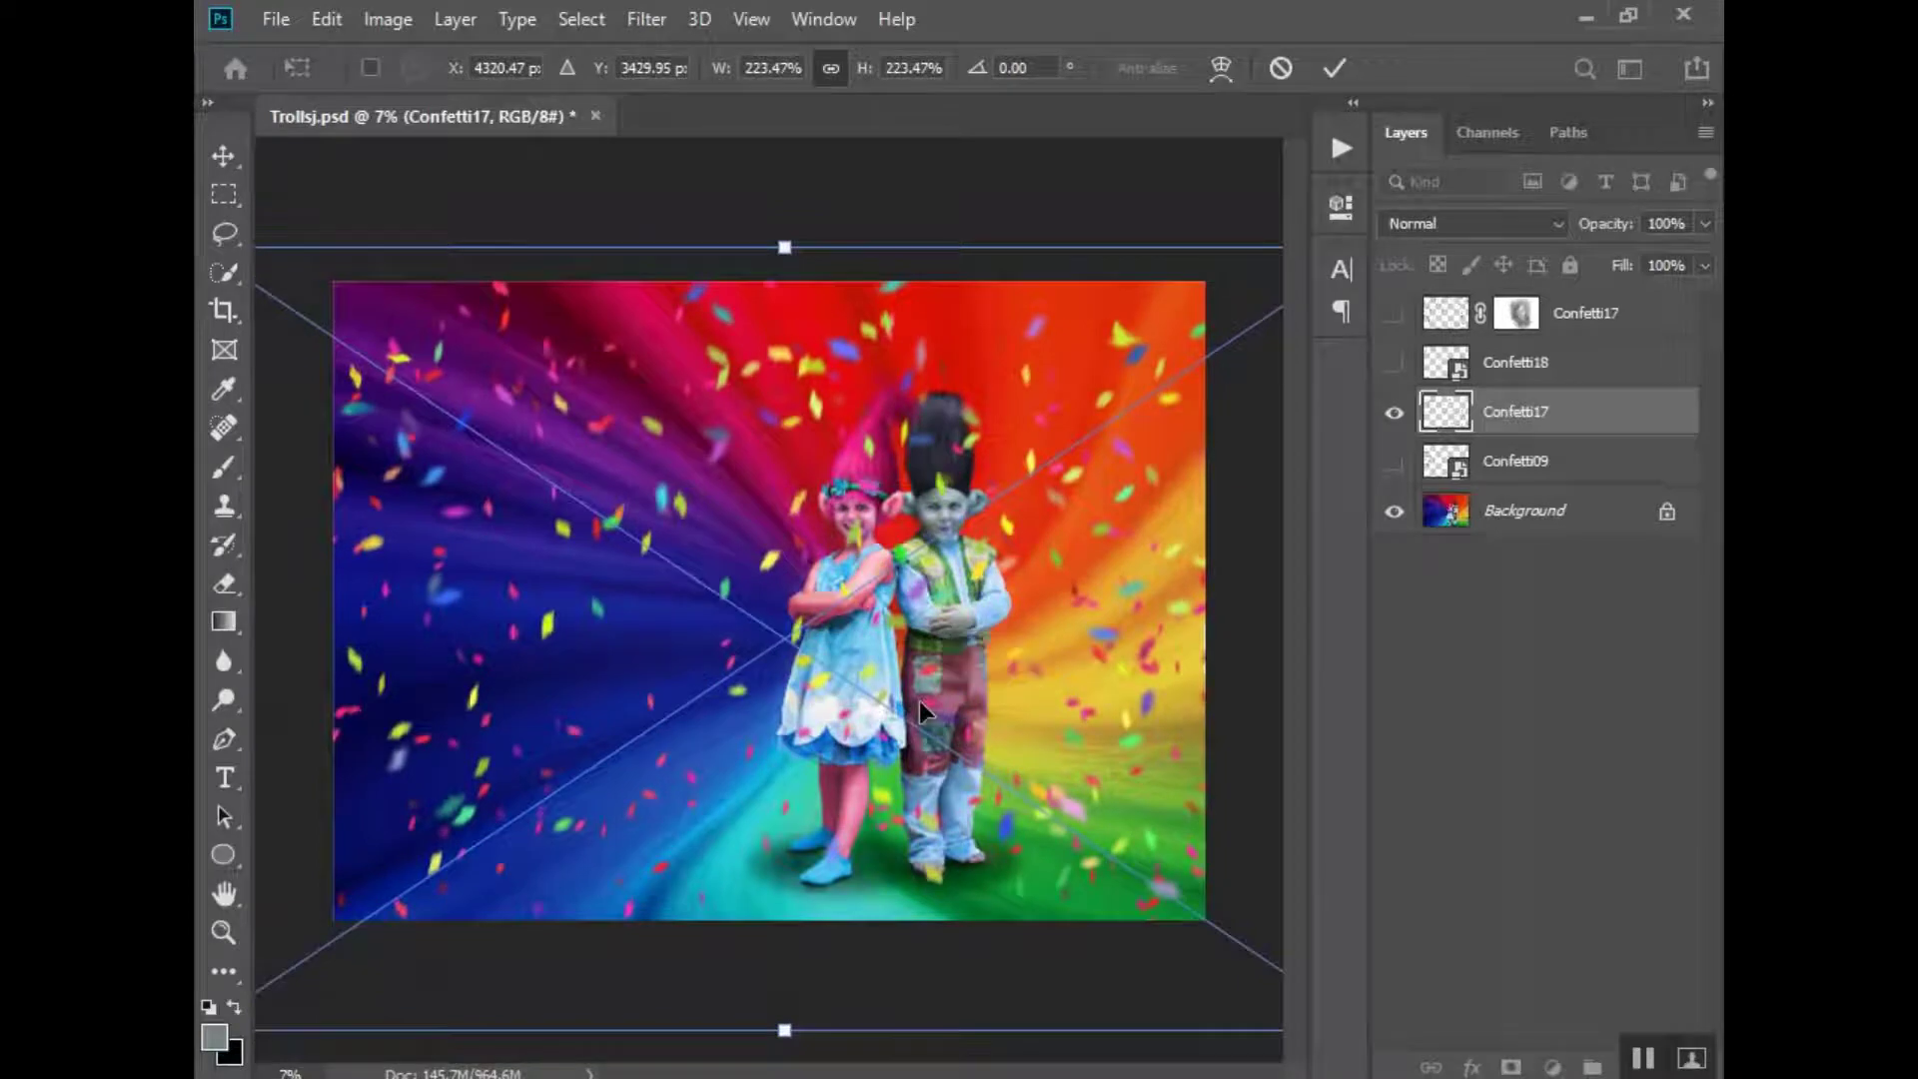
key(Return)
key(b)
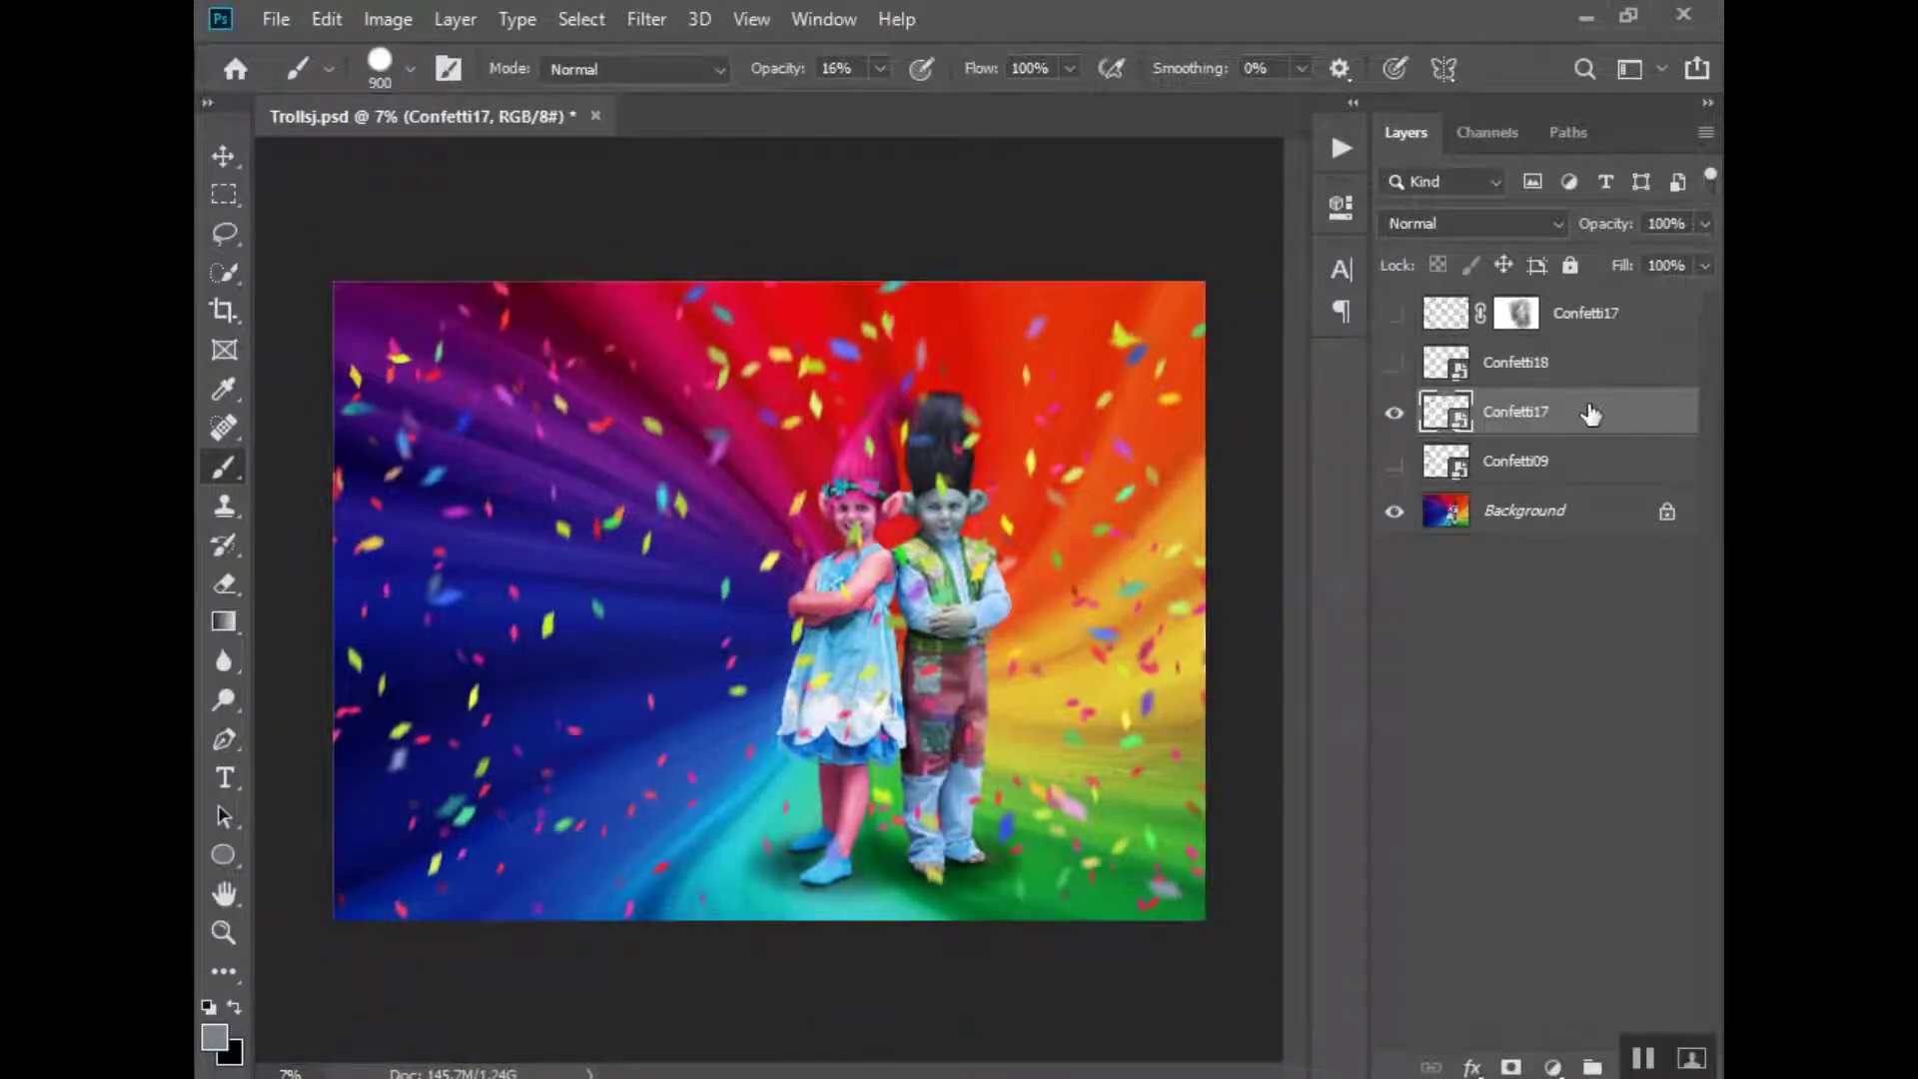
Delete the unused hidden Confetti09 and Confetti18 layers and add a mask to Confetti17
click(1596, 368)
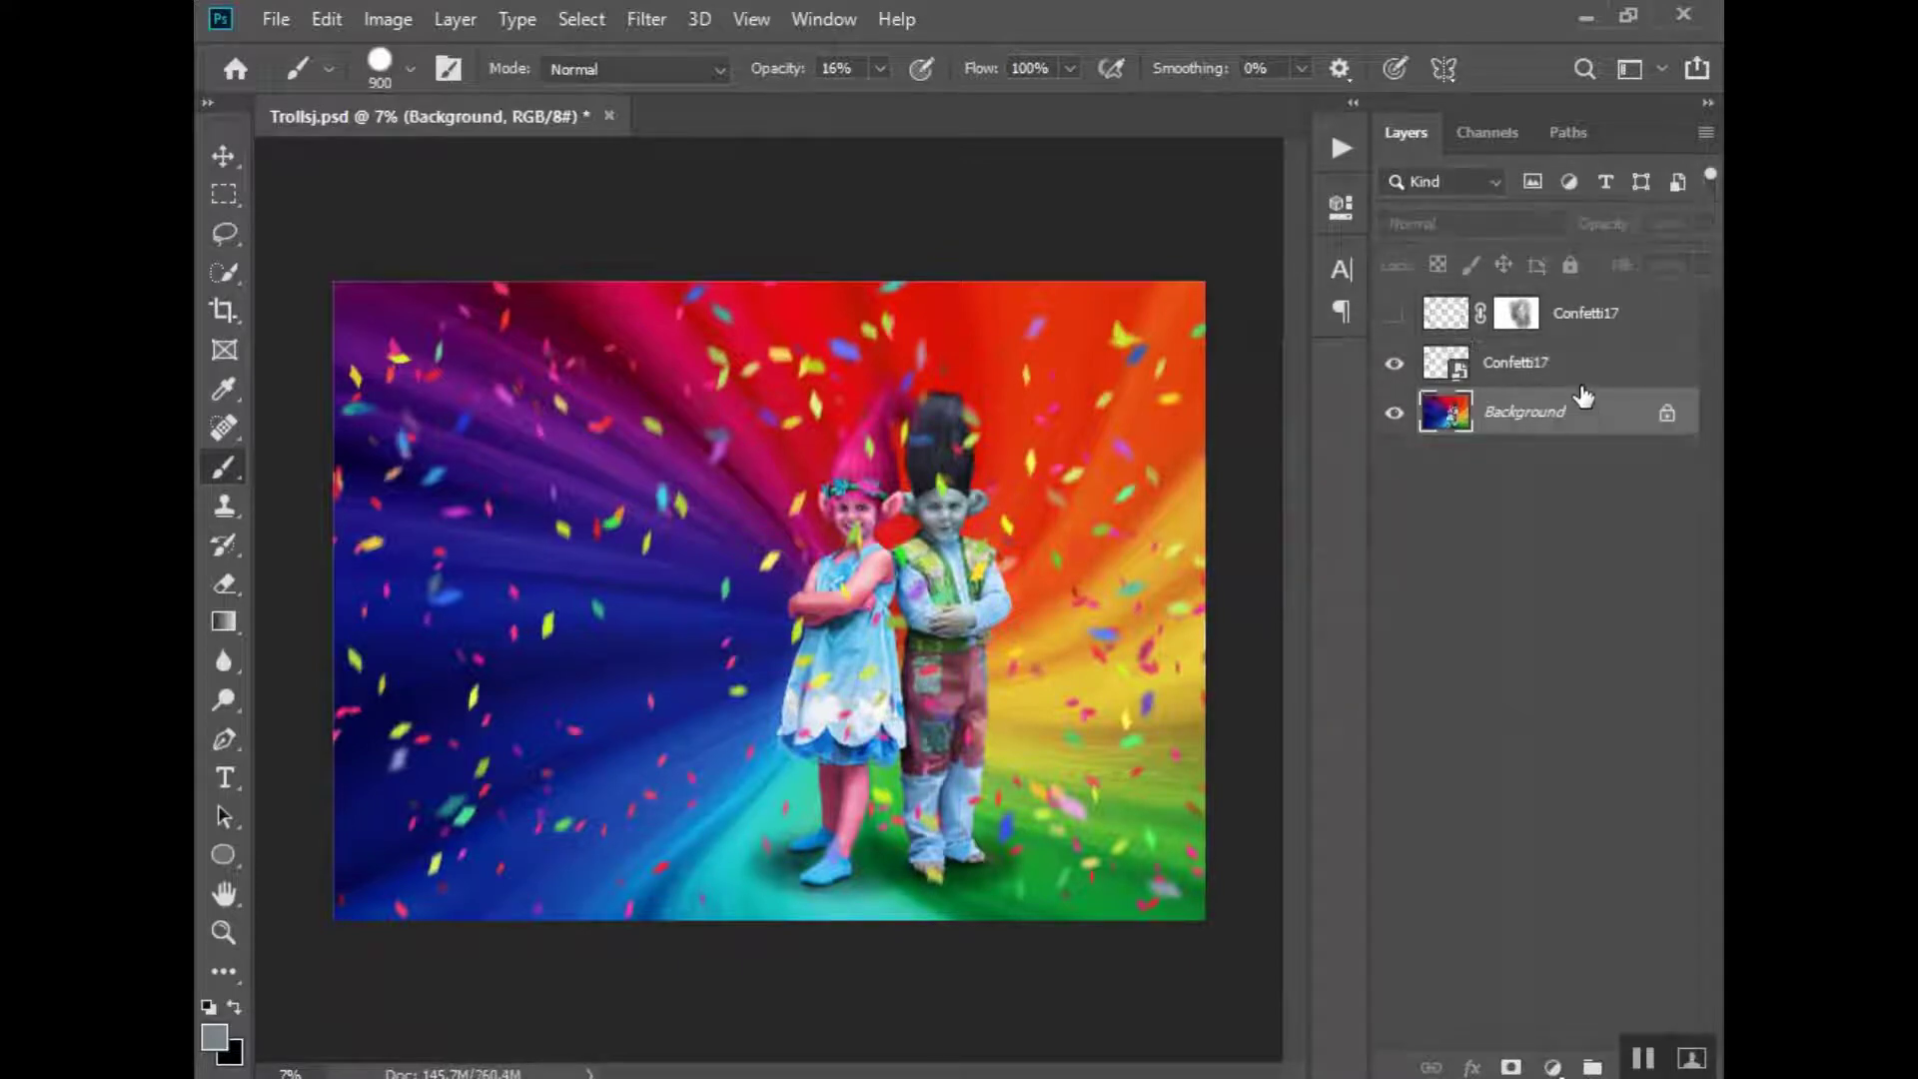
click(1583, 364)
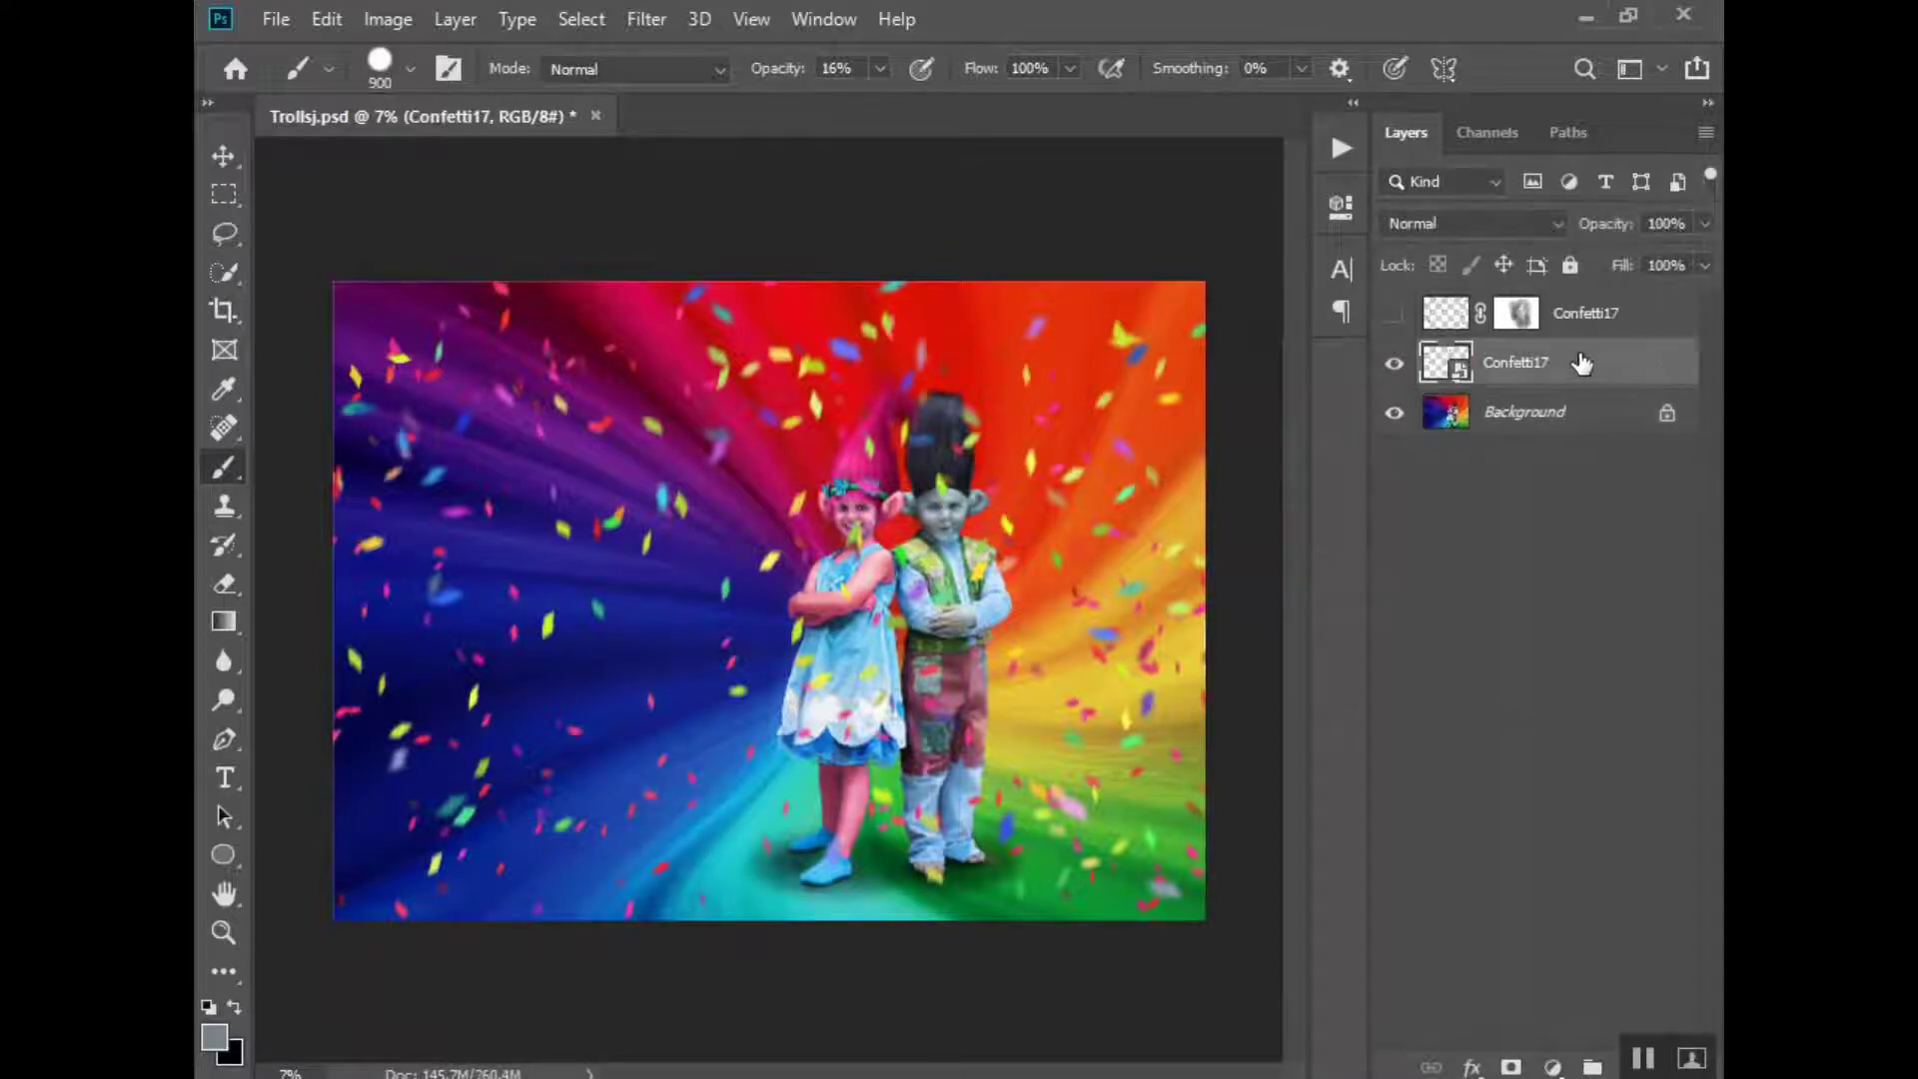
click(1510, 1067)
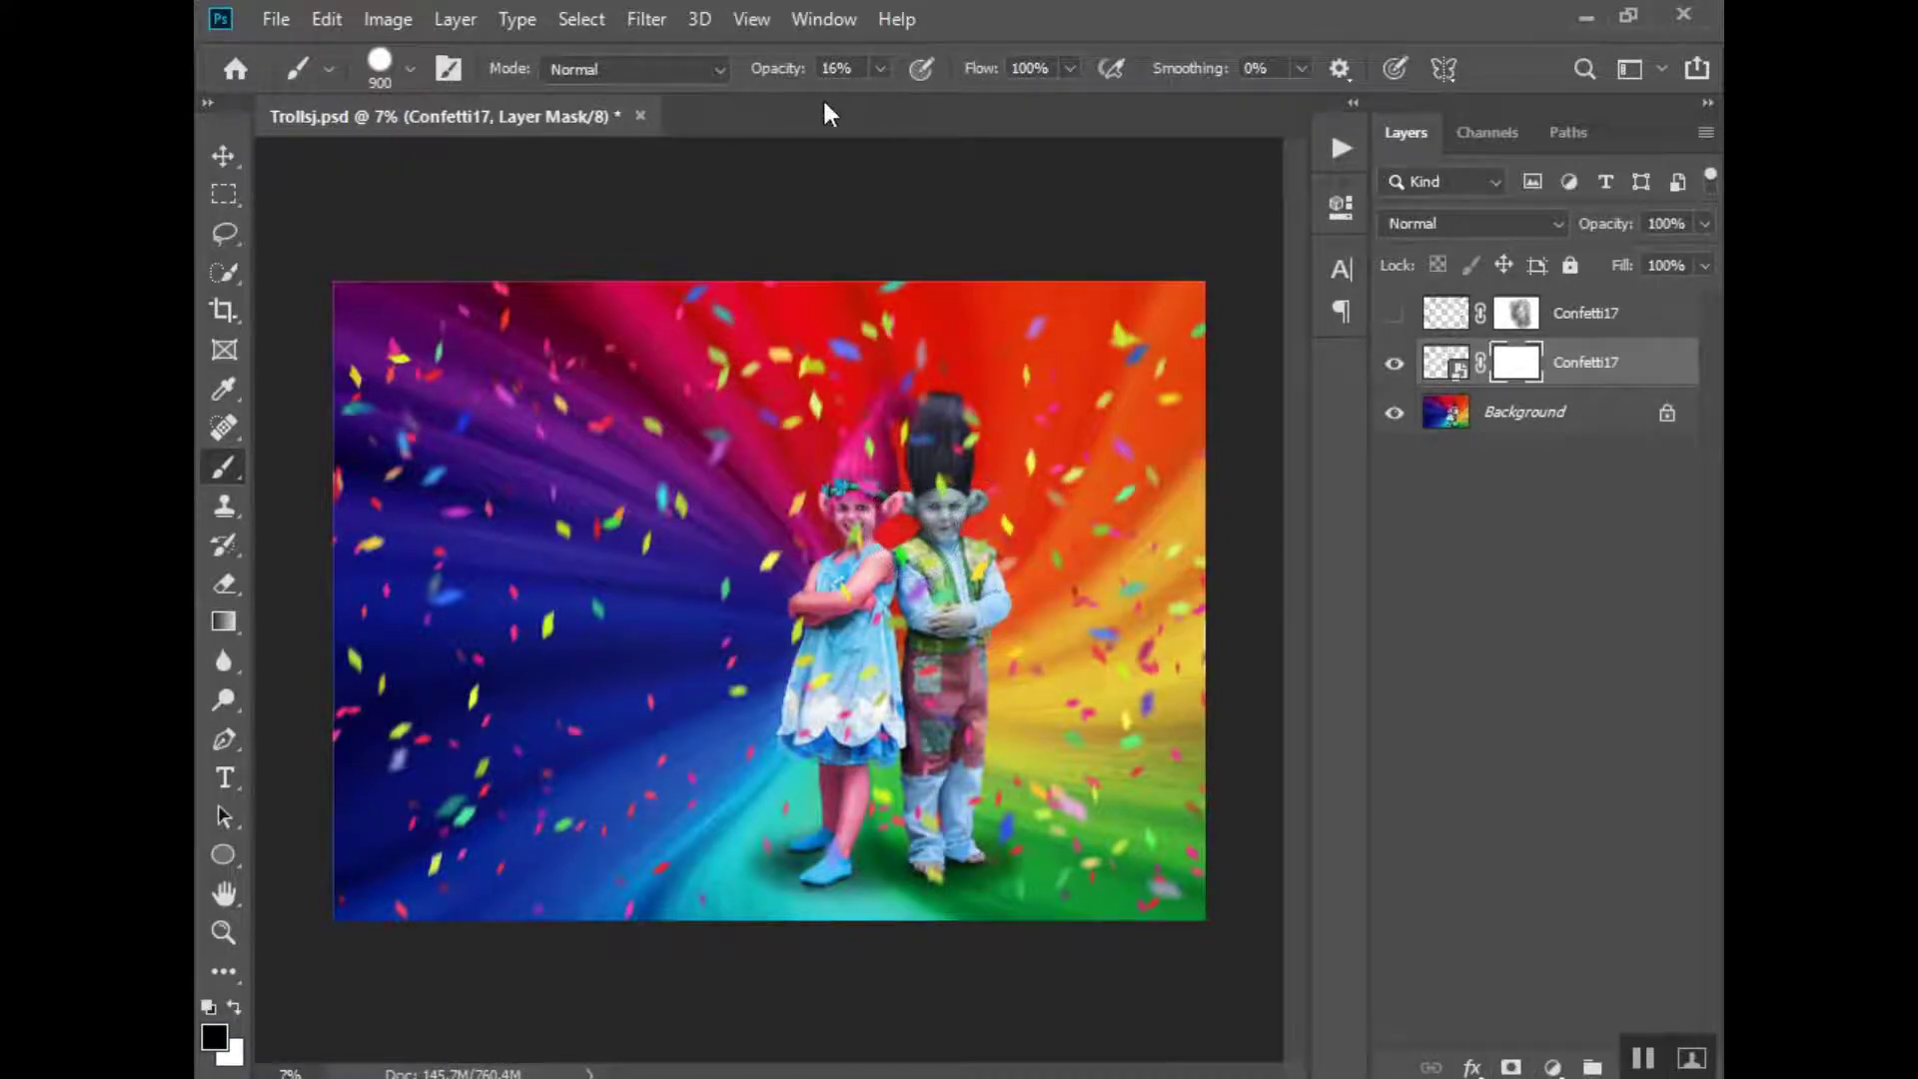
Set the brush to 100% opacity and reduce its size below 500
click(880, 69)
drag(884, 100, 1158, 118)
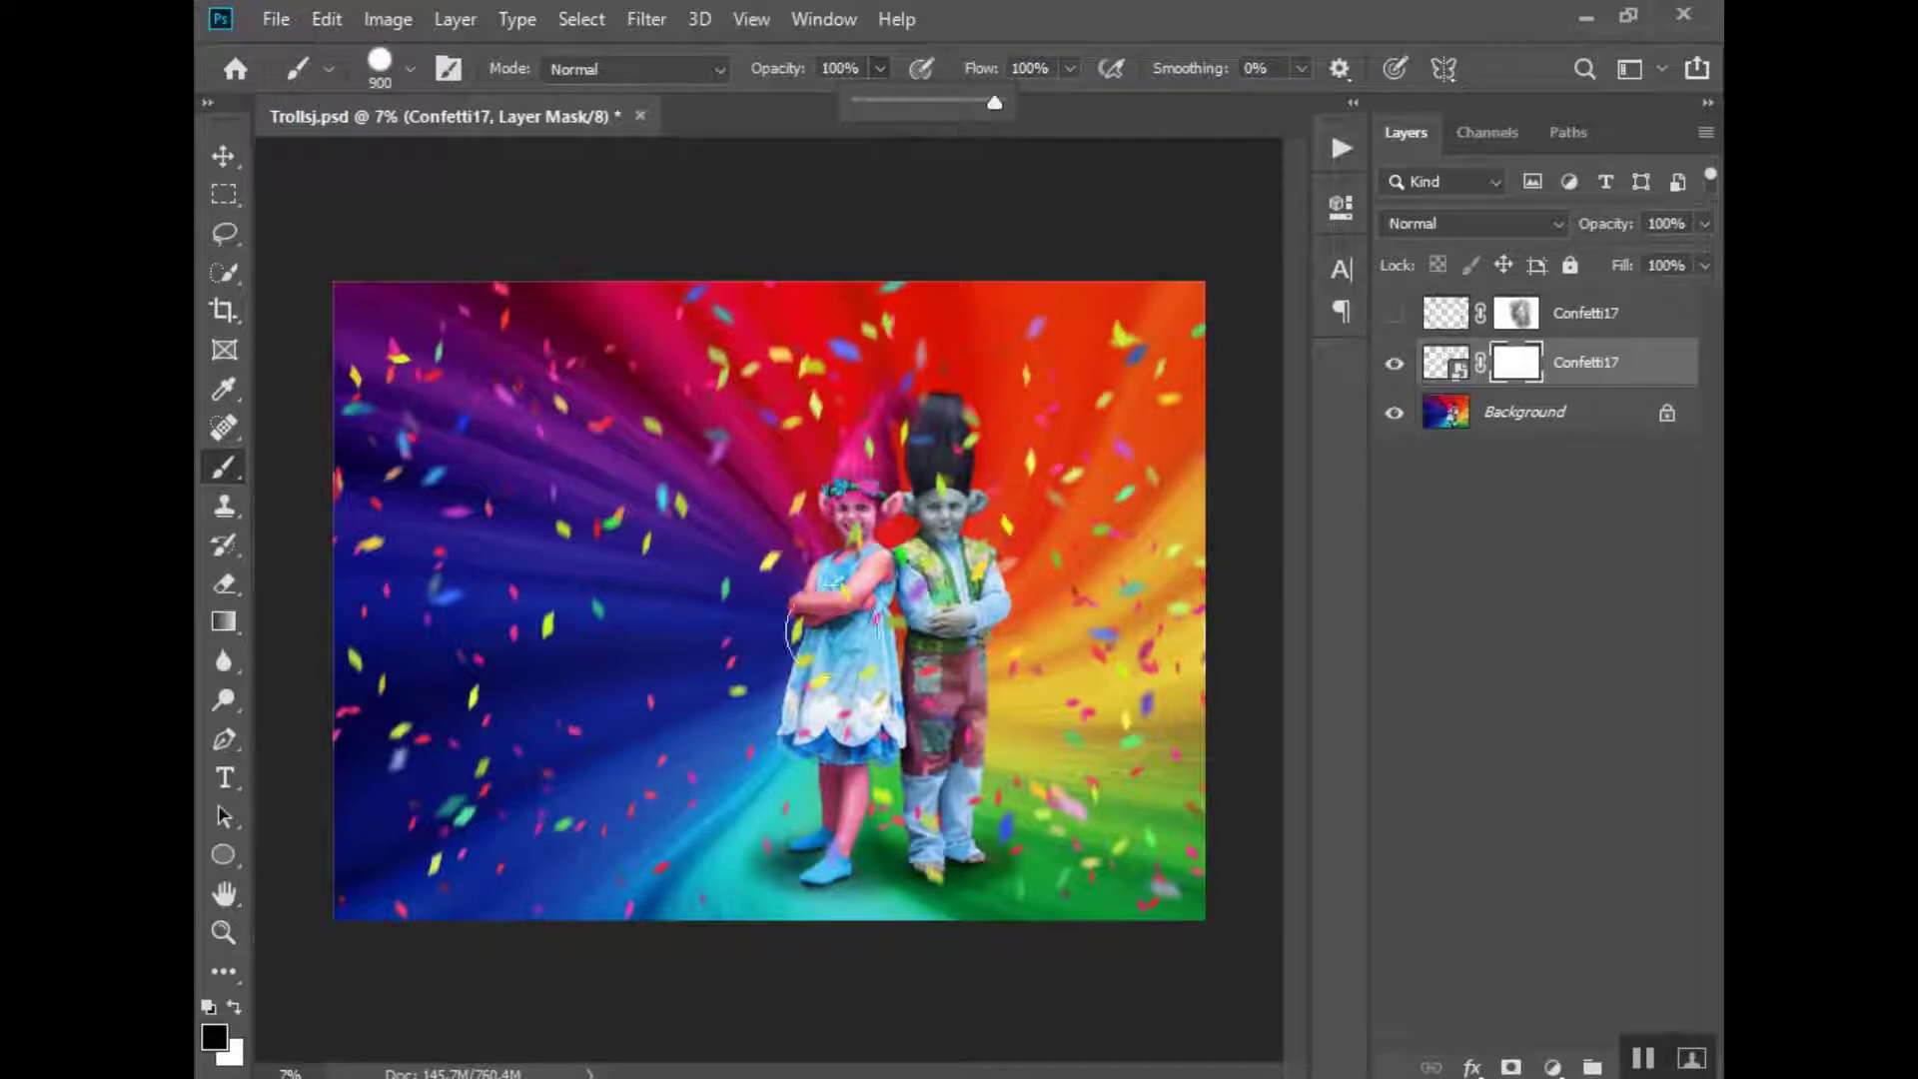
key(bracketleft)
key(bracketleft)
key(bracketleft)
key(bracketleft)
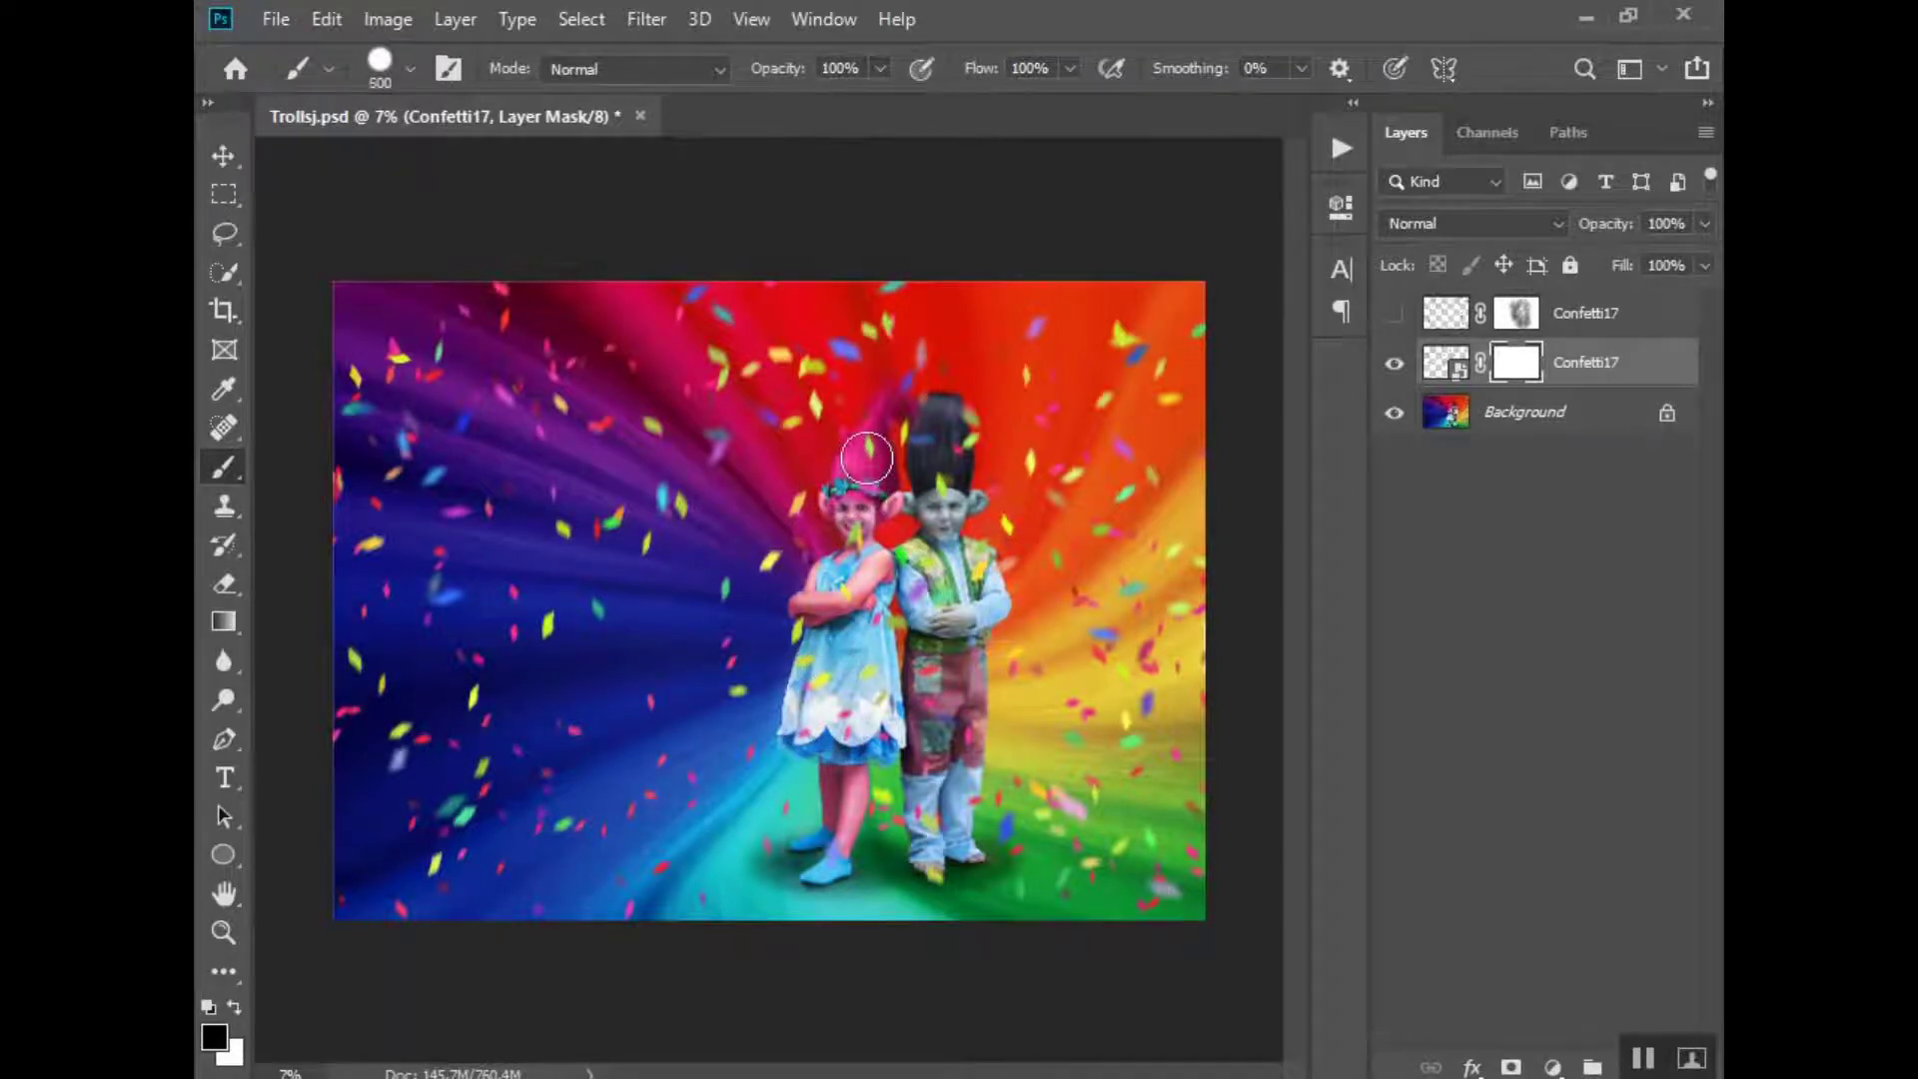
key(bracketleft)
Paint black on the mask to hide confetti over both children's hair, dress and legs
mouse_move(867, 449)
mouse_down()
mouse_move(848, 531)
mouse_move(869, 457)
mouse_move(863, 592)
mouse_move(860, 555)
mouse_move(895, 607)
mouse_move(880, 643)
mouse_move(874, 564)
mouse_move(843, 601)
mouse_move(896, 660)
mouse_up()
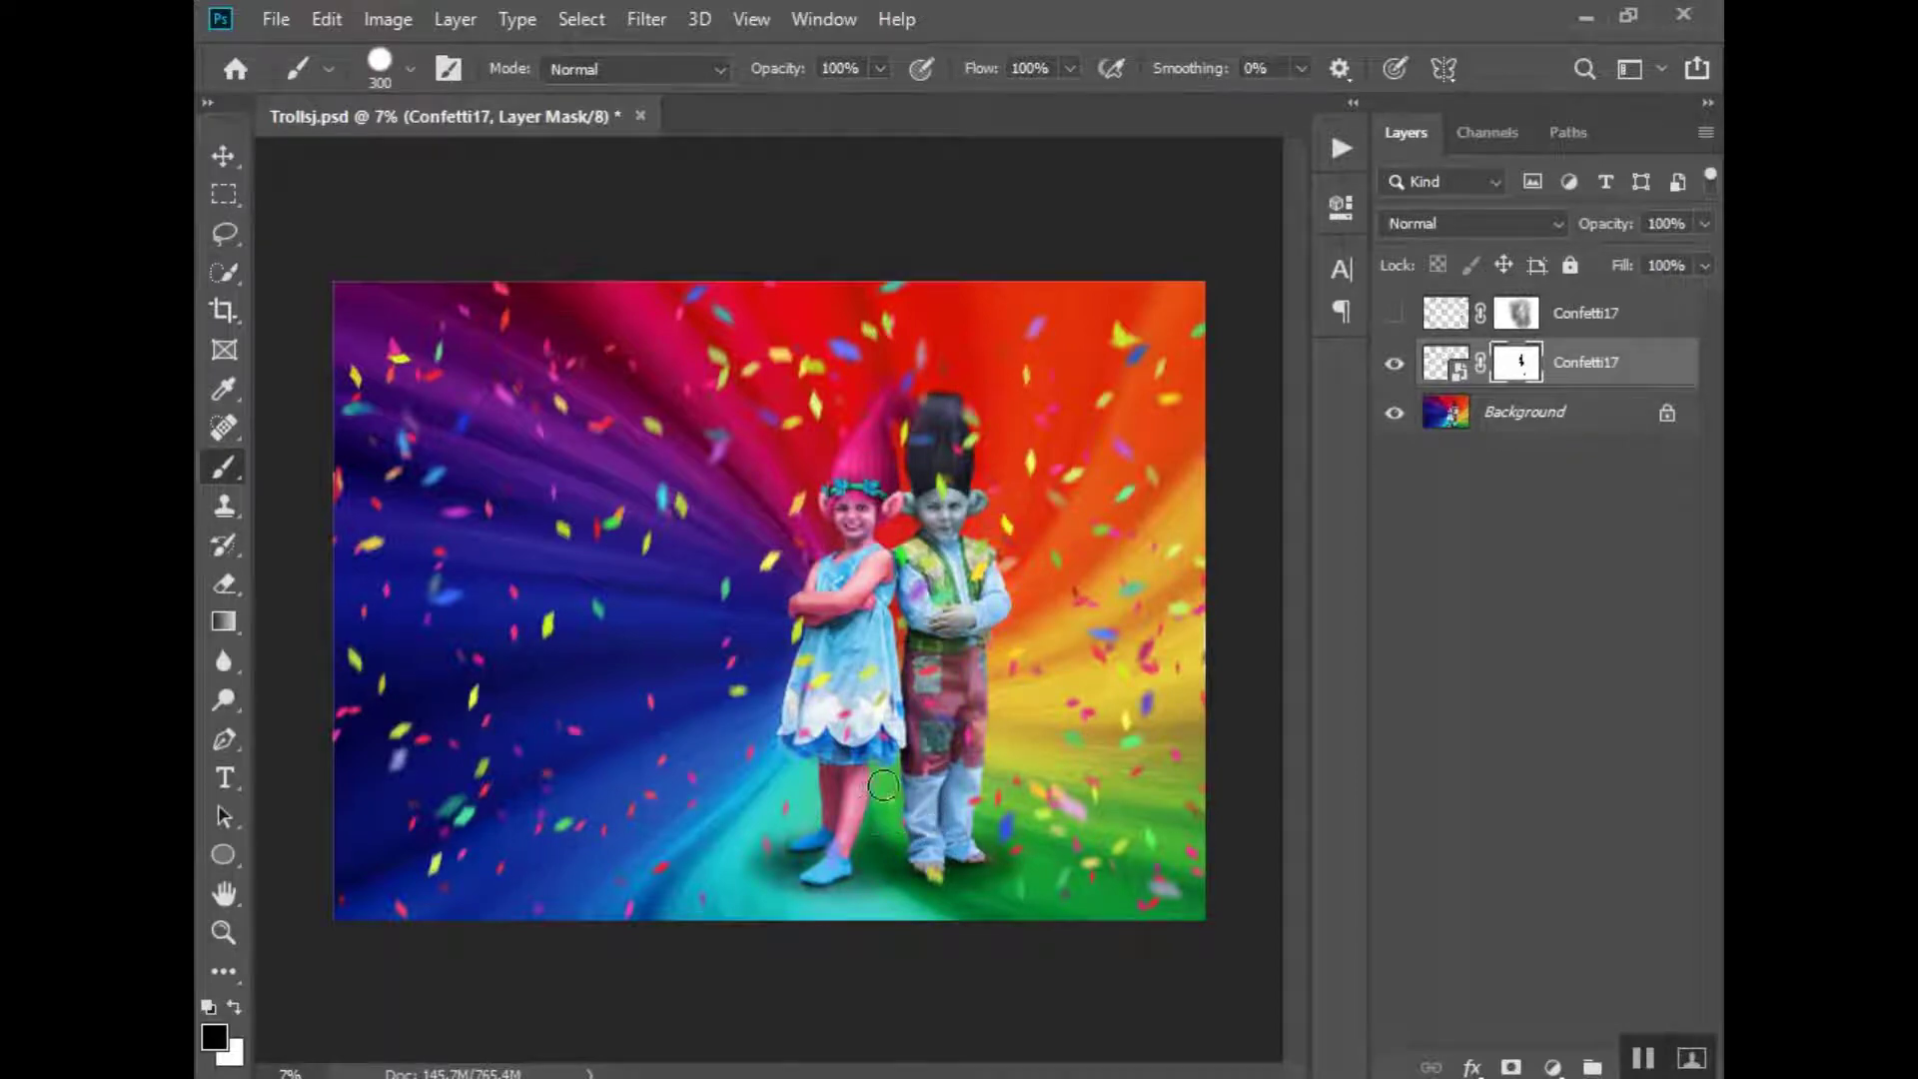
mouse_move(865, 670)
mouse_down()
mouse_move(892, 735)
mouse_move(884, 670)
mouse_move(893, 726)
mouse_move(832, 643)
mouse_move(813, 722)
mouse_move(804, 619)
mouse_move(870, 624)
mouse_move(882, 602)
mouse_move(909, 645)
mouse_move(932, 565)
mouse_move(952, 617)
mouse_move(976, 556)
mouse_move(995, 609)
mouse_move(943, 542)
mouse_up()
mouse_move(920, 430)
mouse_down()
mouse_move(972, 450)
mouse_move(954, 473)
mouse_move(929, 412)
mouse_move(952, 484)
mouse_move(948, 418)
mouse_move(942, 504)
mouse_move(887, 411)
mouse_up()
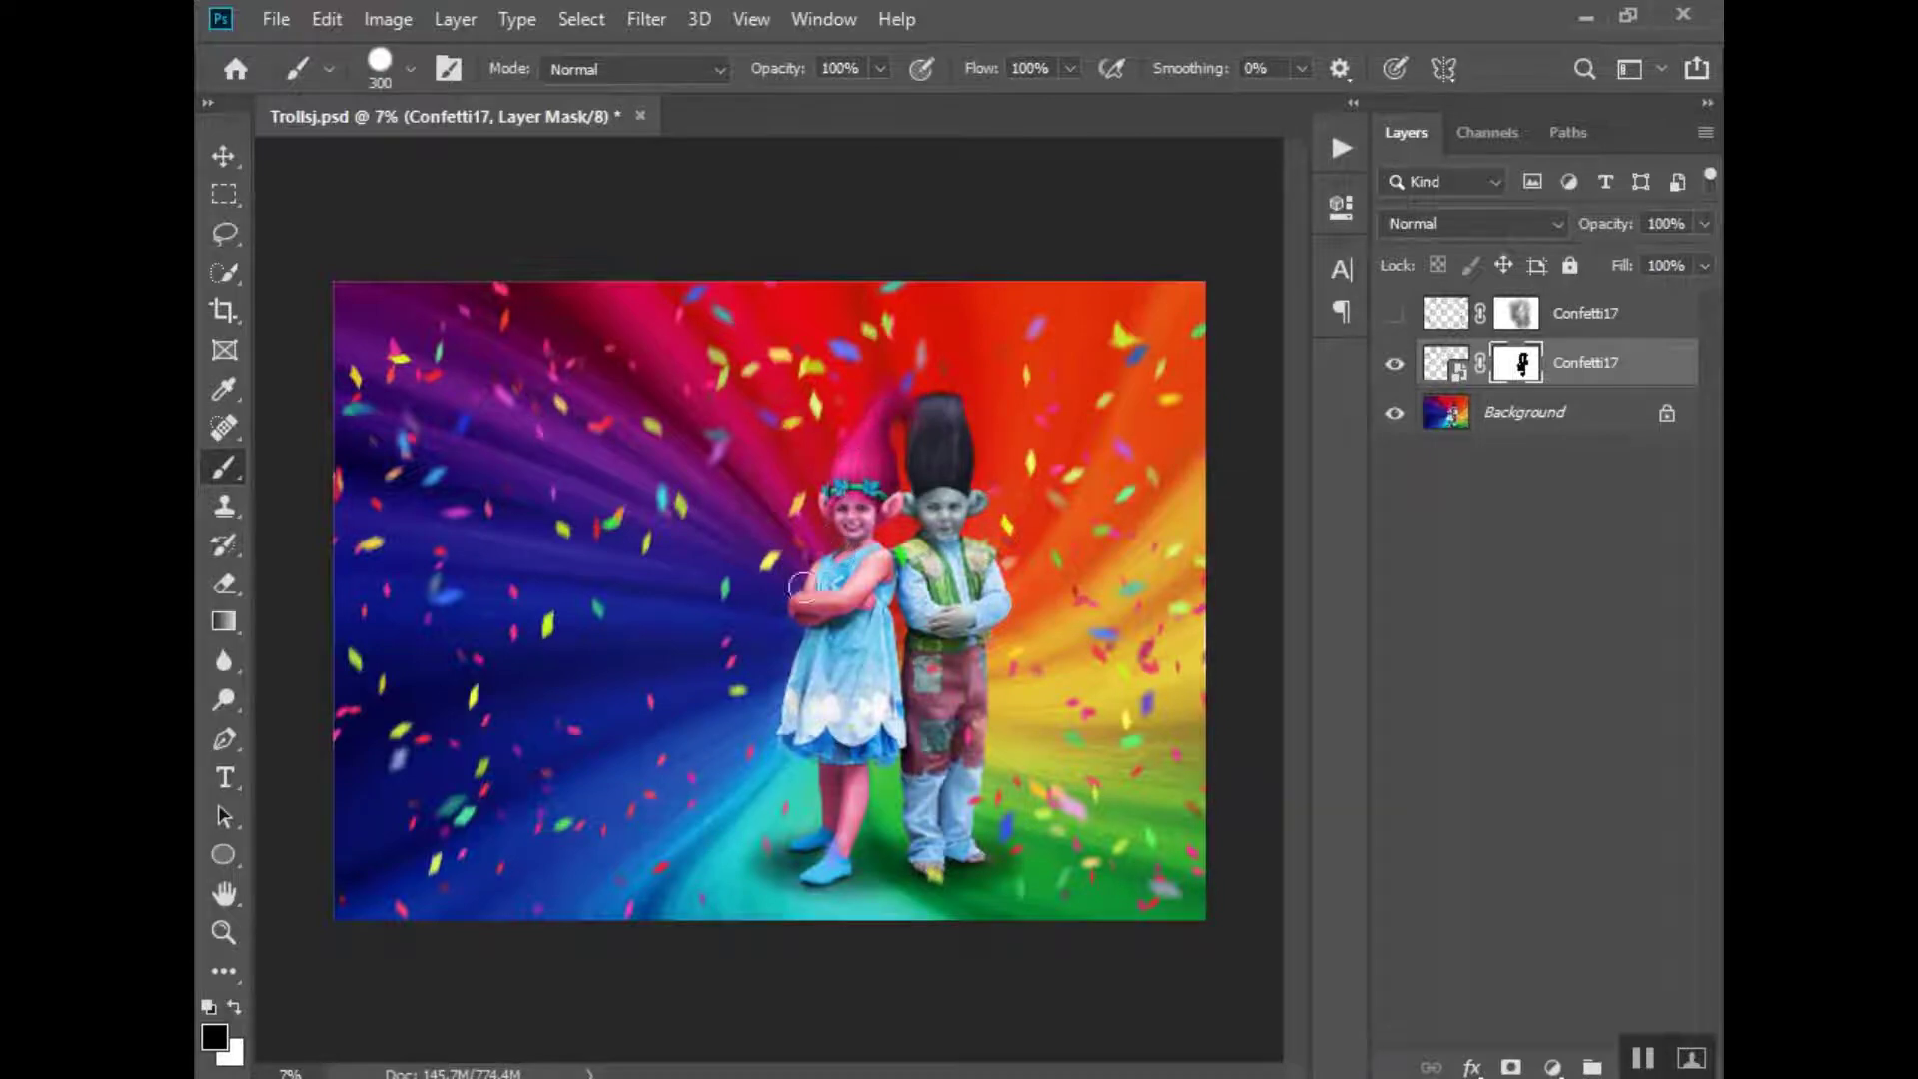
mouse_move(968, 521)
mouse_down()
mouse_move(889, 409)
mouse_move(865, 463)
mouse_up()
drag(952, 793, 983, 861)
Lower brush opacity to 15% and softly fade confetti around both children's hair tops
click(880, 68)
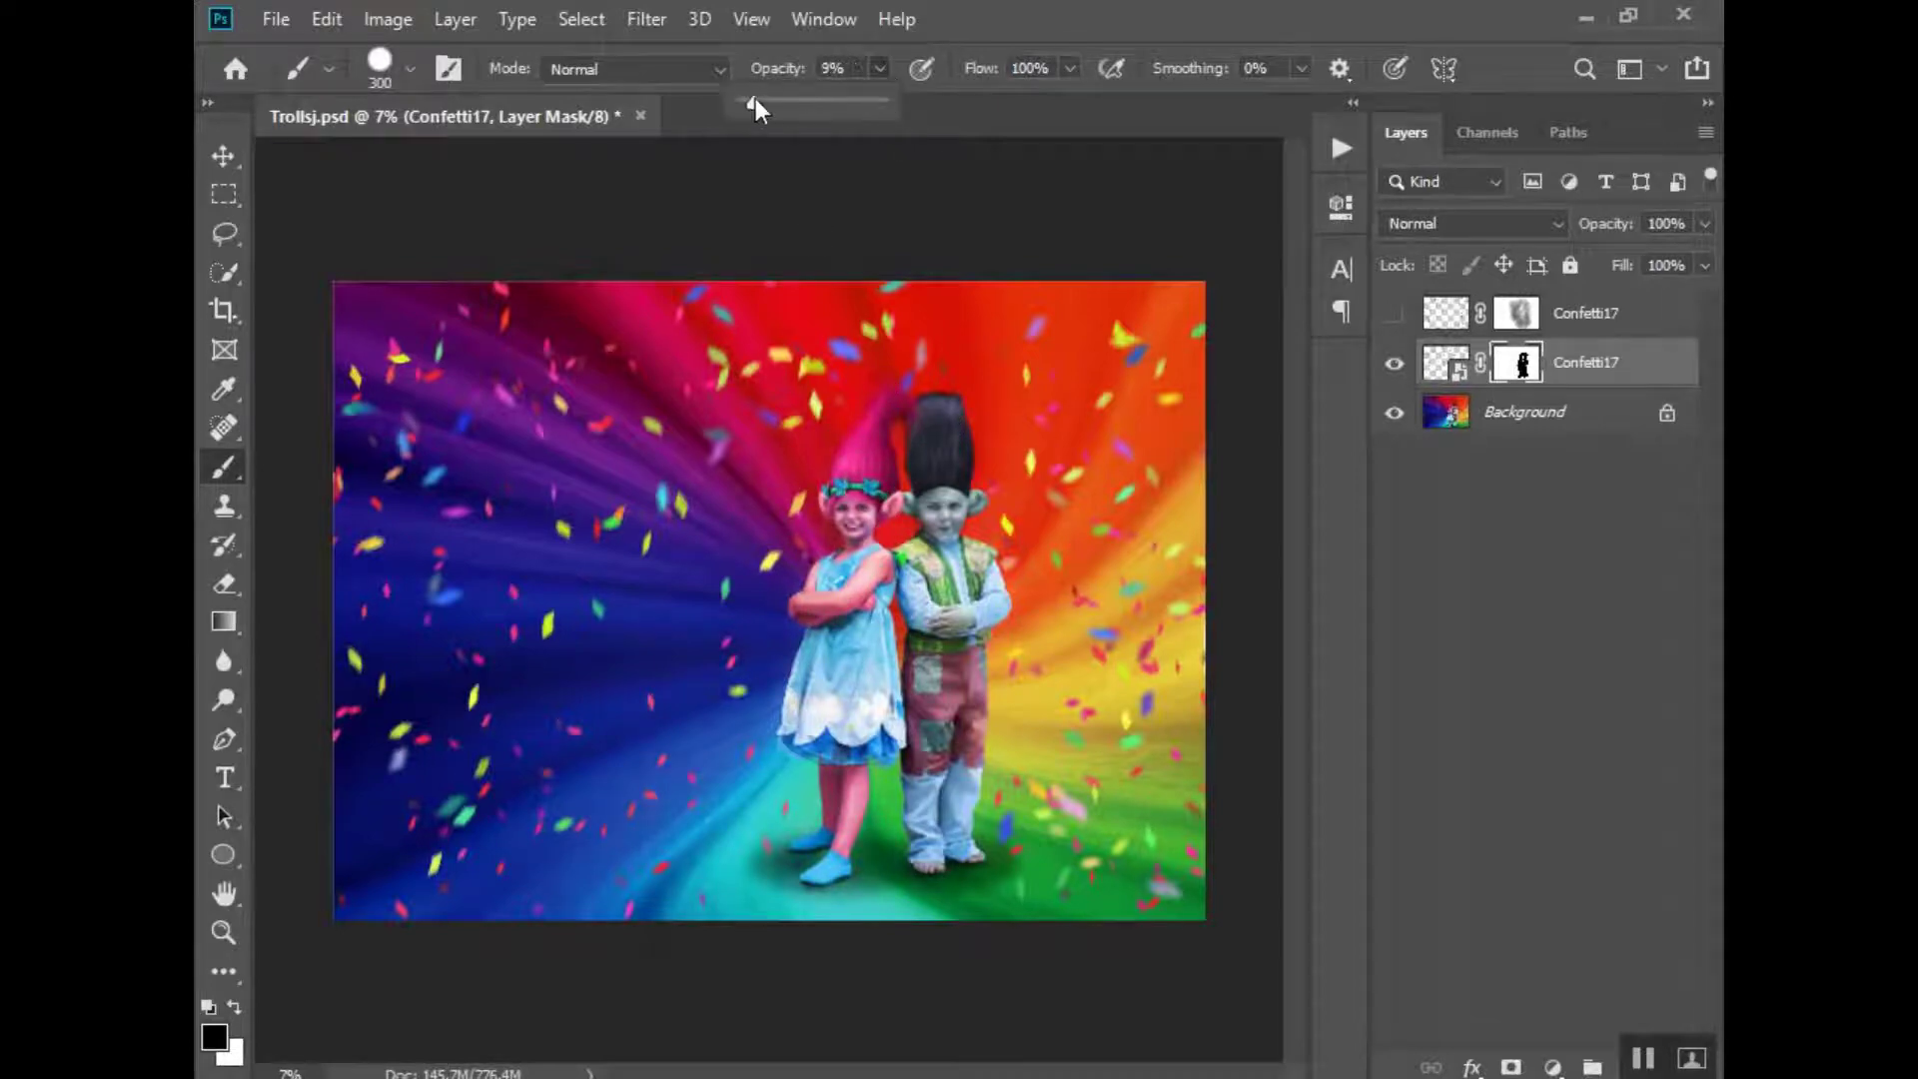
drag(755, 98, 764, 98)
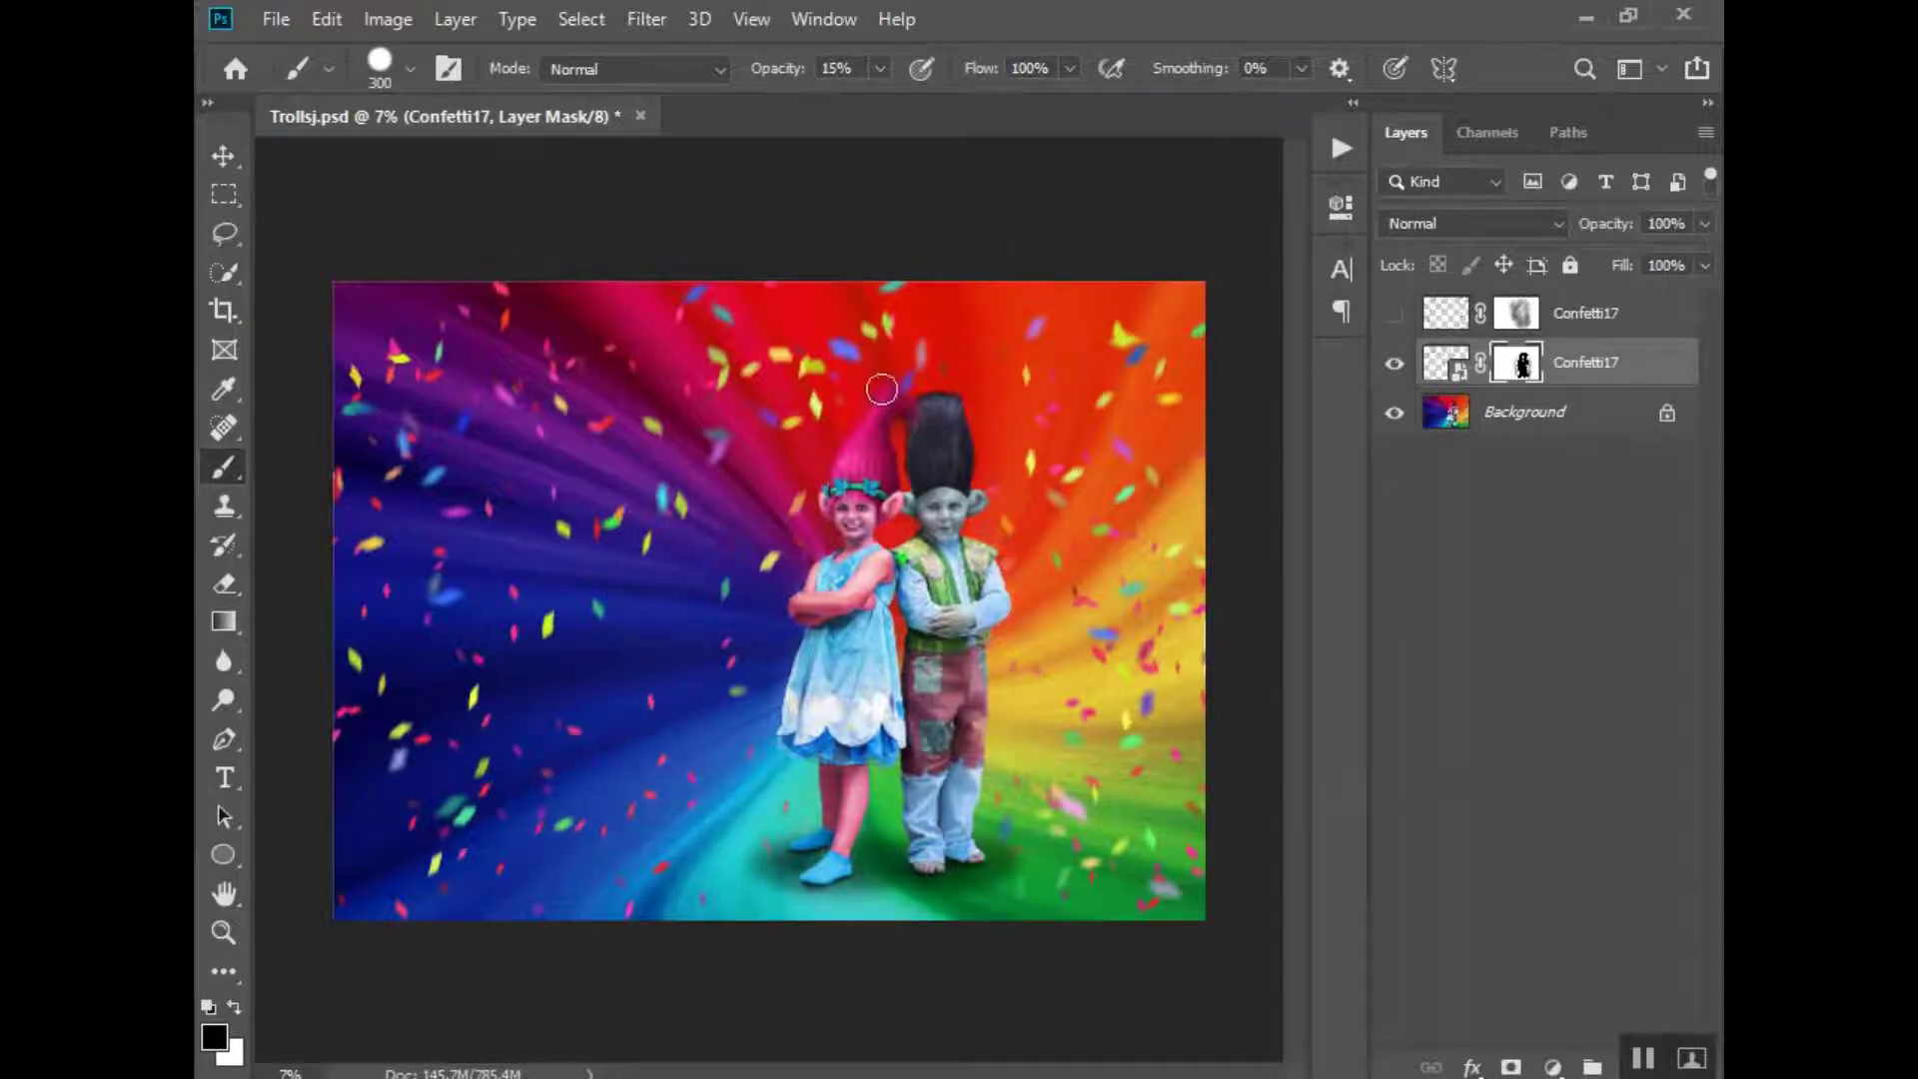
mouse_move(877, 385)
mouse_down()
mouse_move(921, 342)
mouse_move(925, 395)
mouse_up()
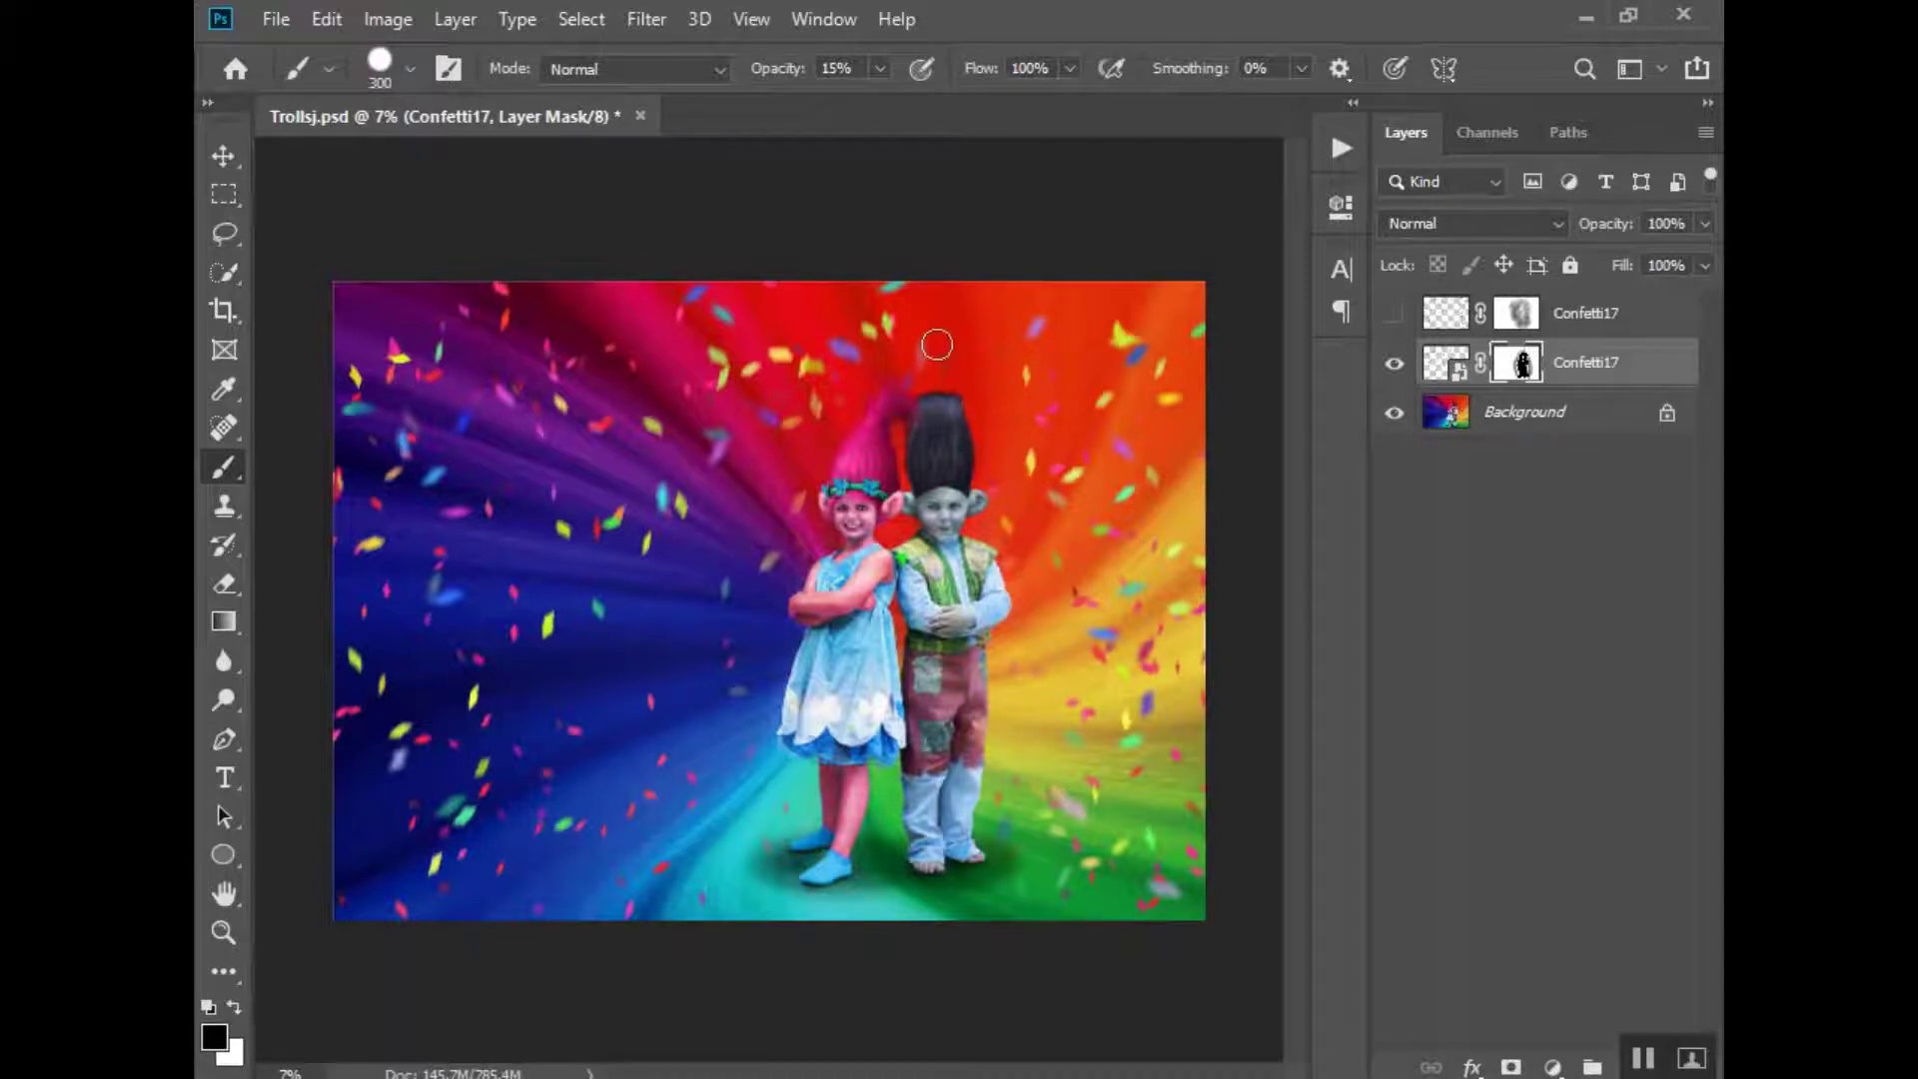
mouse_move(910, 393)
mouse_down()
mouse_move(916, 437)
mouse_move(871, 410)
mouse_move(887, 373)
mouse_move(865, 361)
mouse_move(952, 405)
mouse_up()
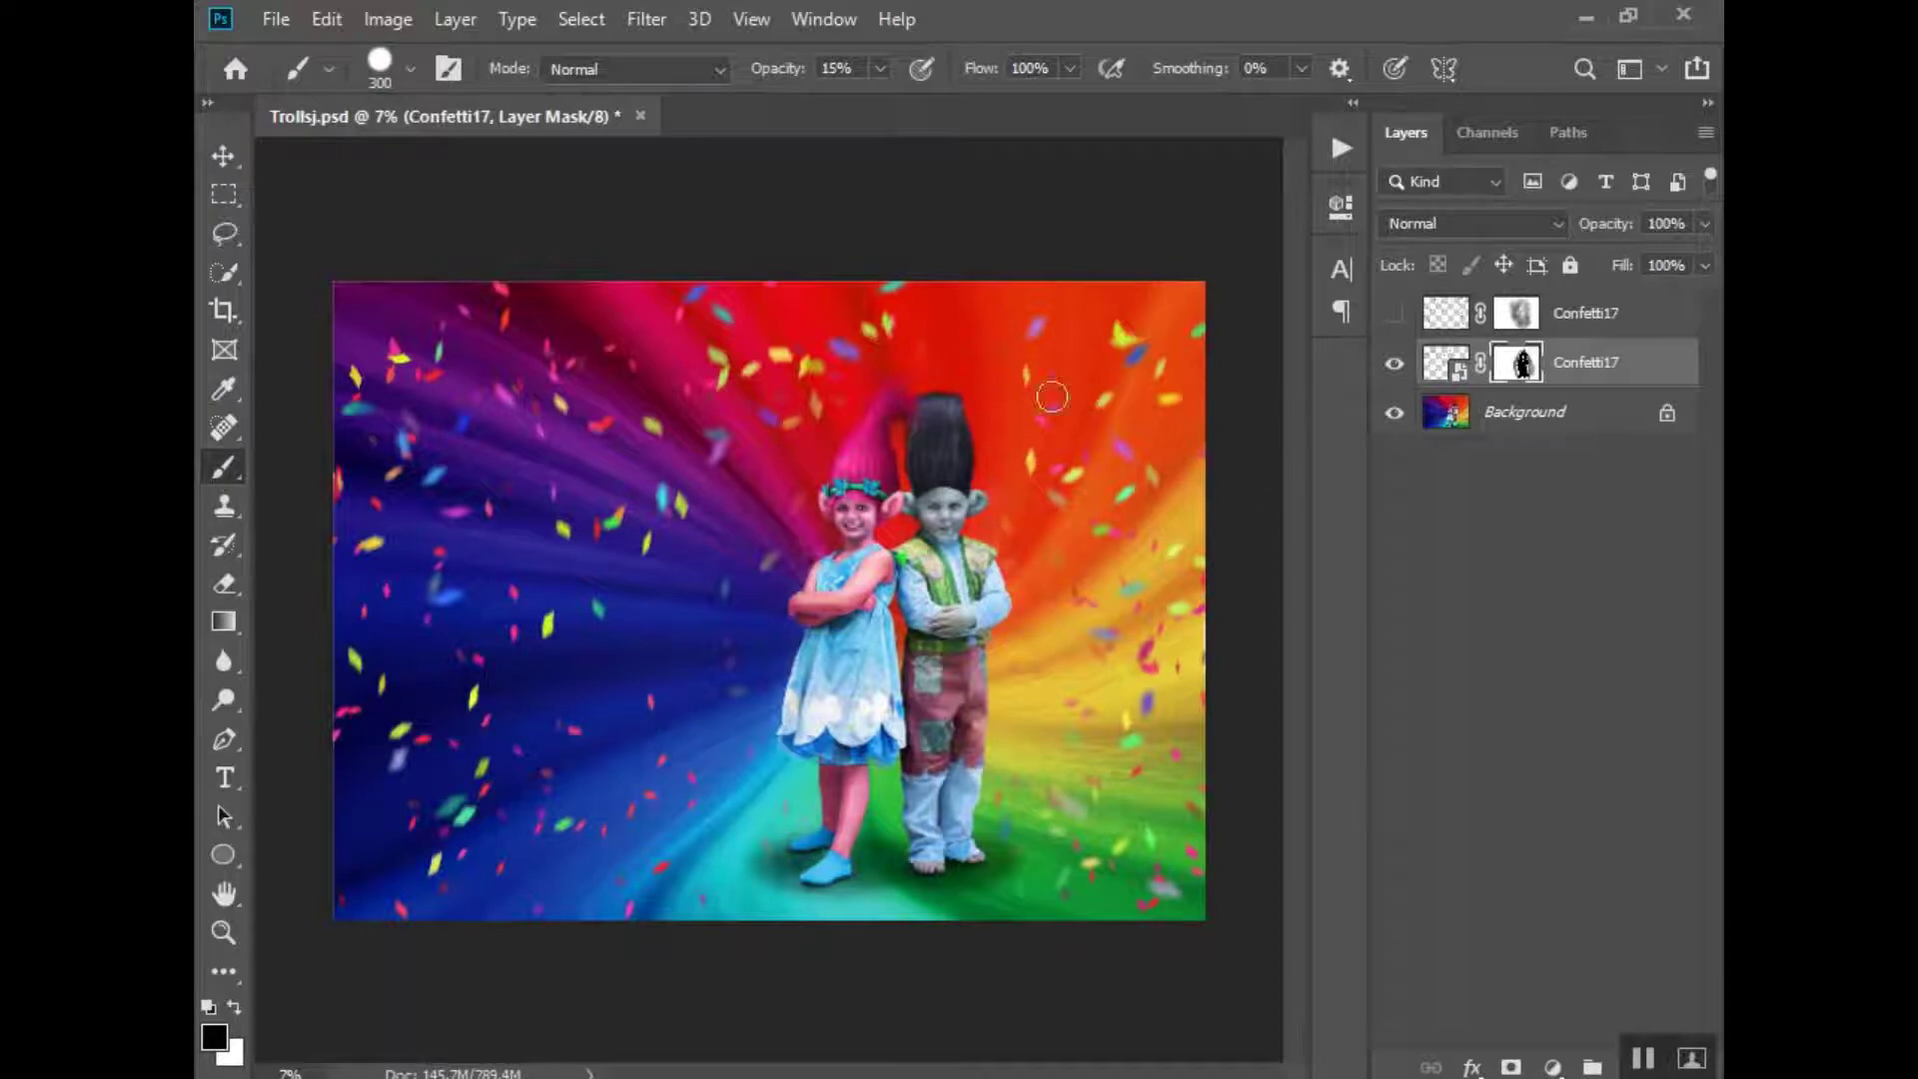
Swap visibility between the two Confetti17 layers, briefly comparing the newly masked one
click(1395, 370)
click(1394, 315)
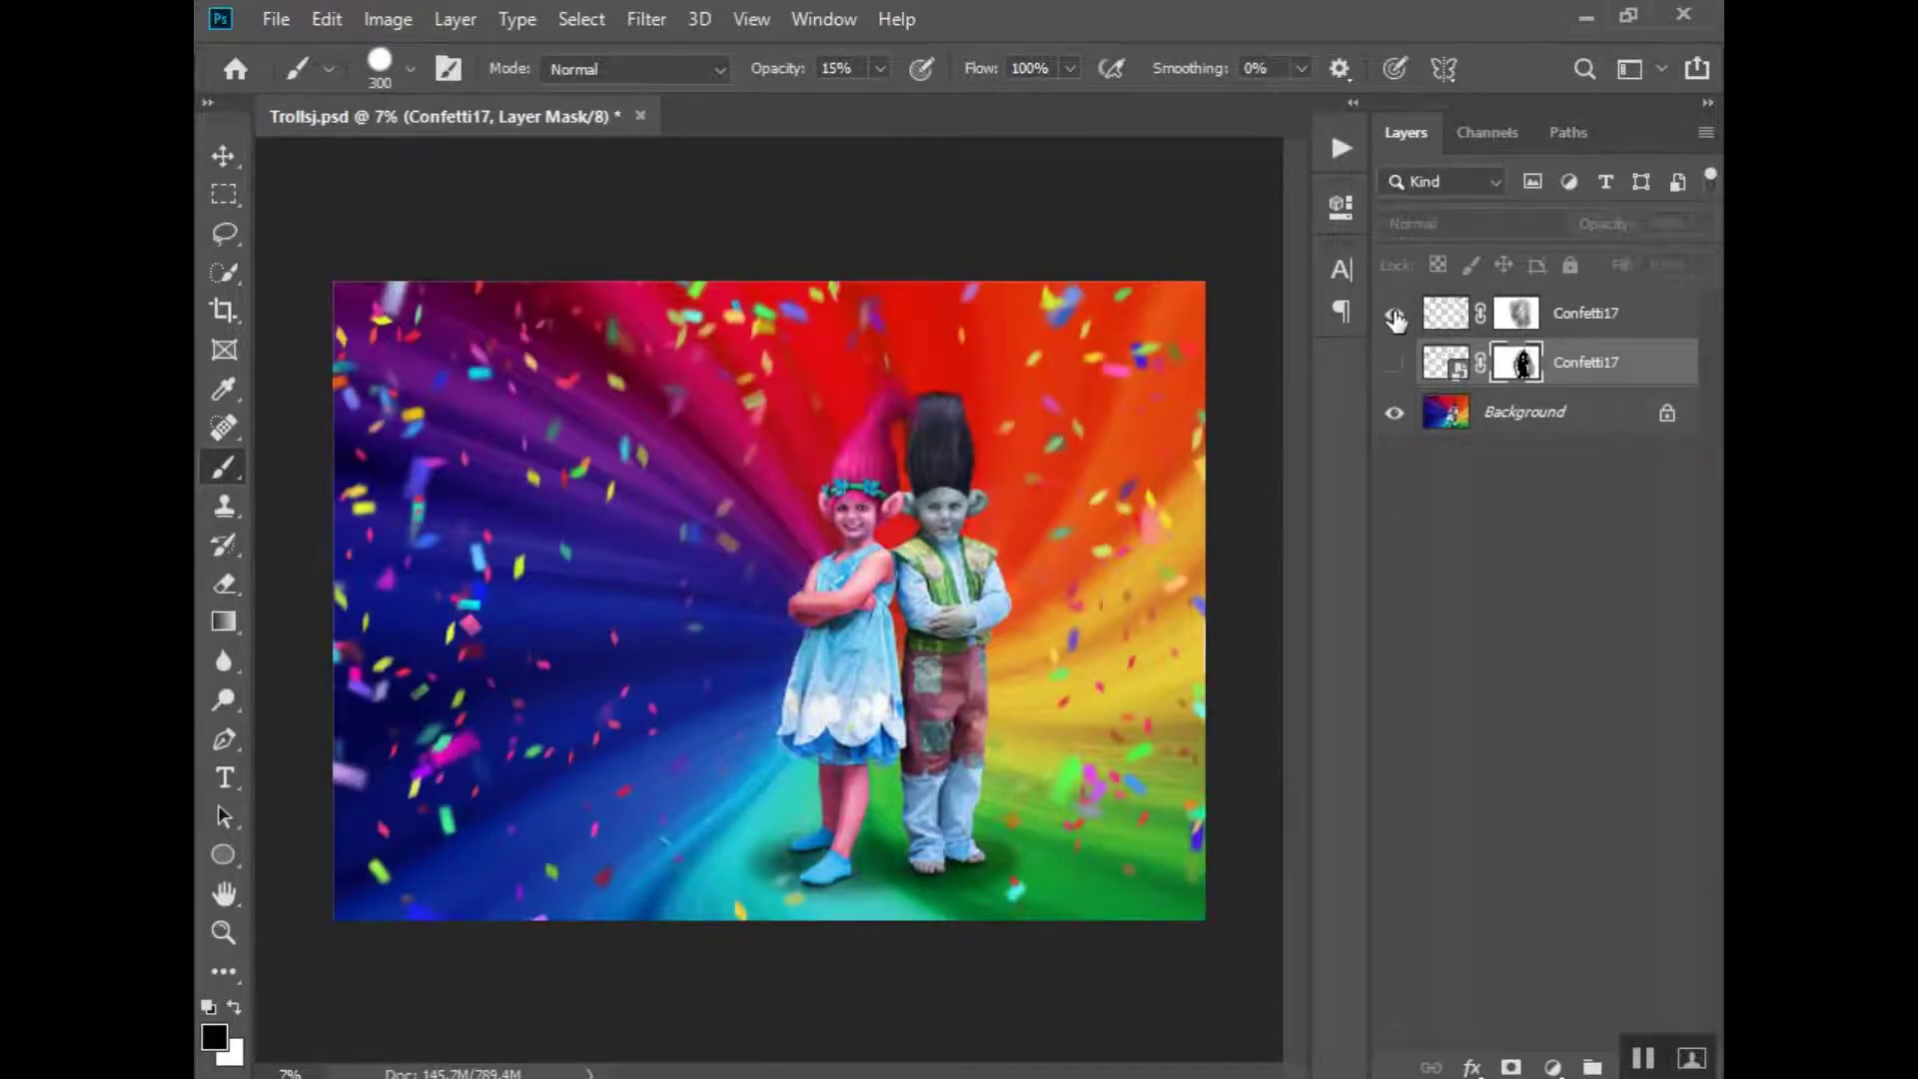
click(1395, 364)
click(1395, 364)
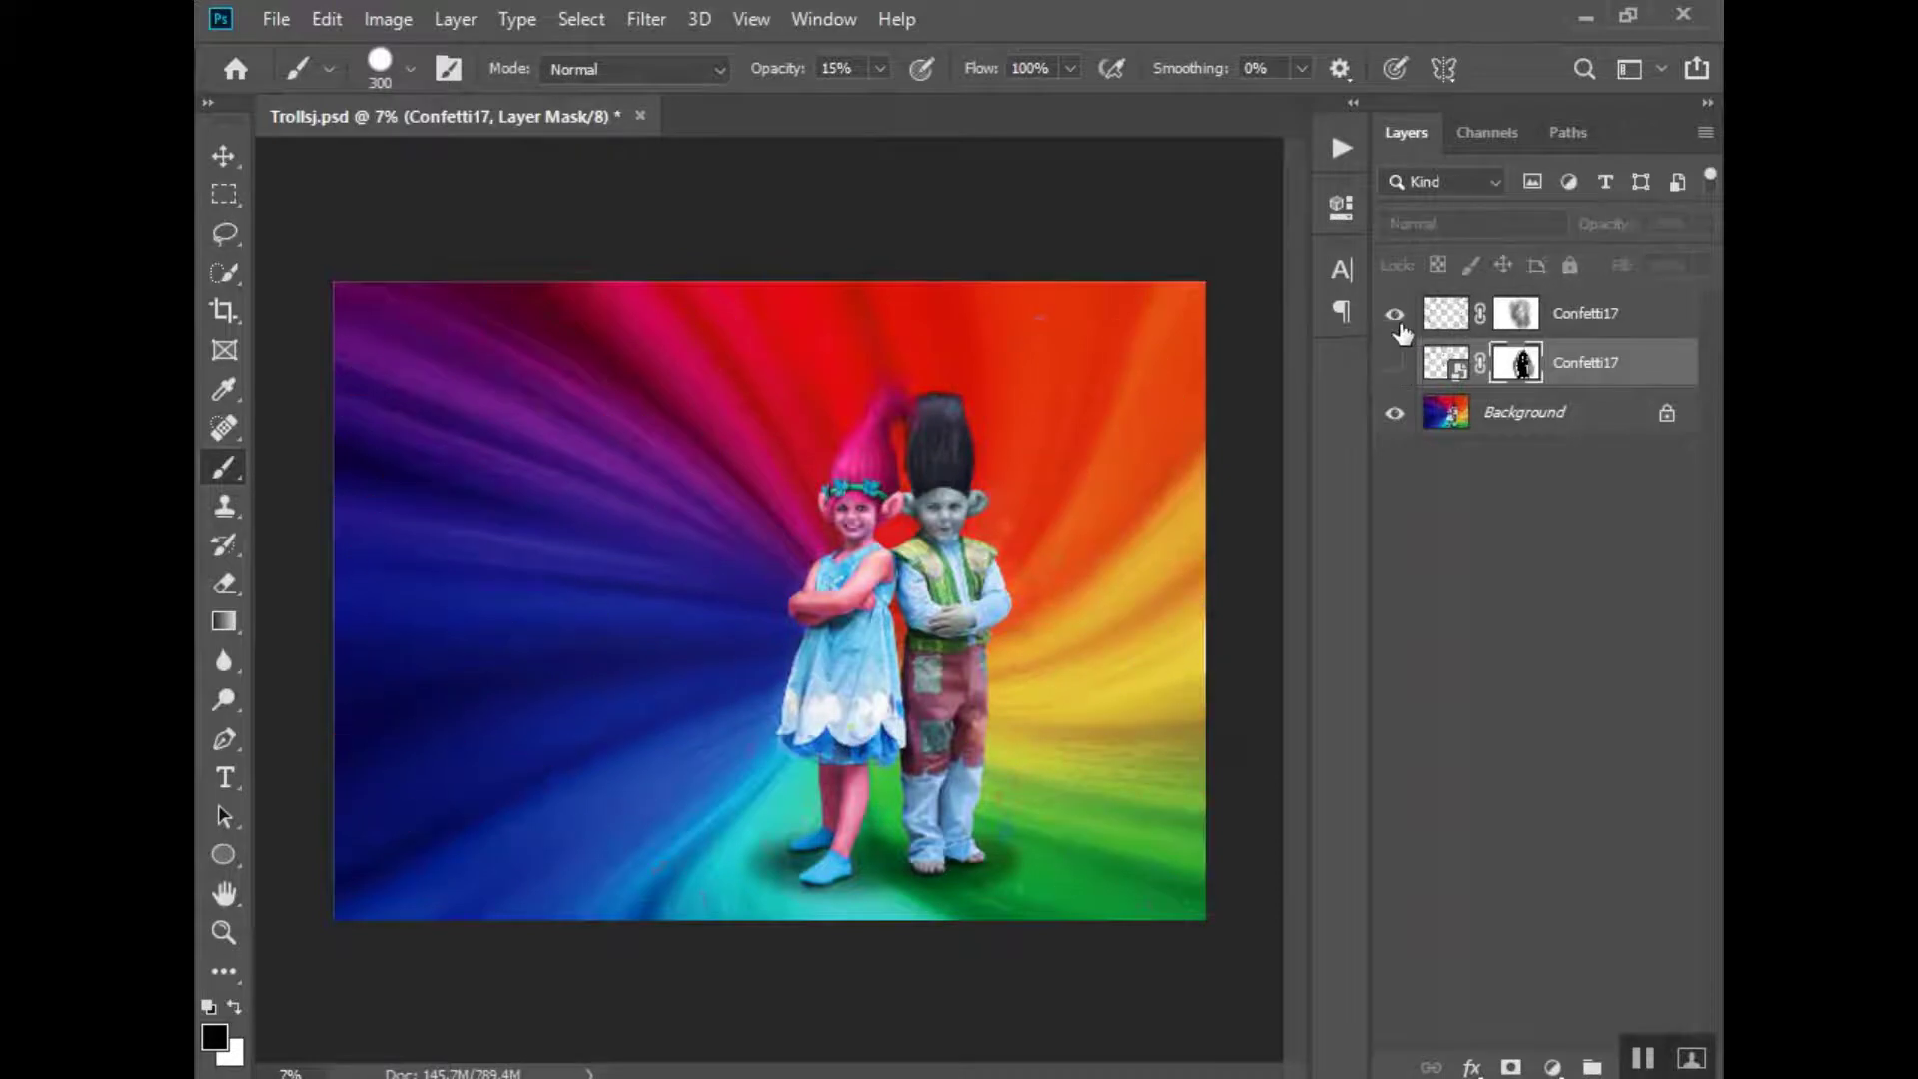